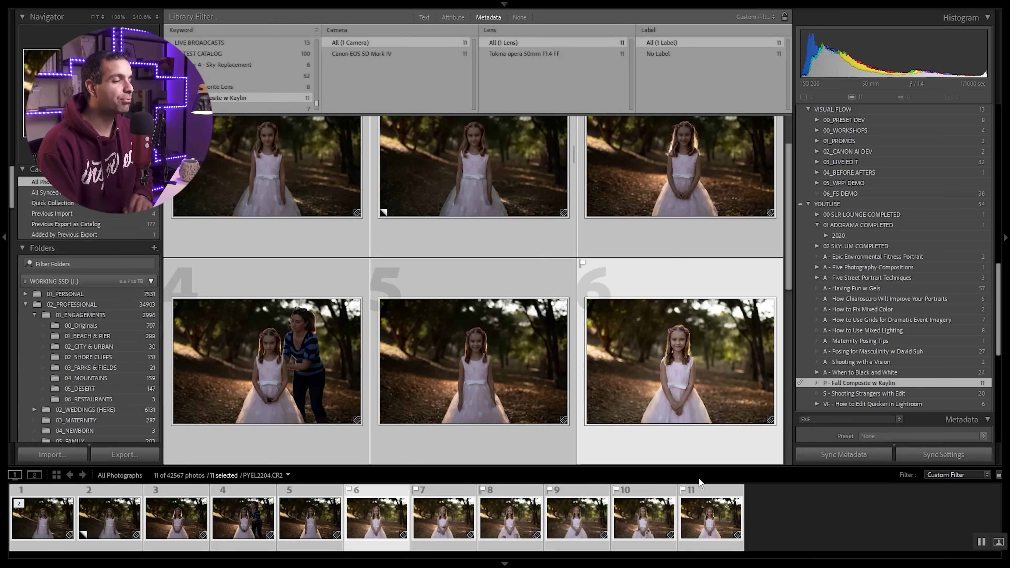
# Select the first portrait, PYEL2183.CR2, alone and open it enlarged in Loupe view
pyautogui.click(351, 187)
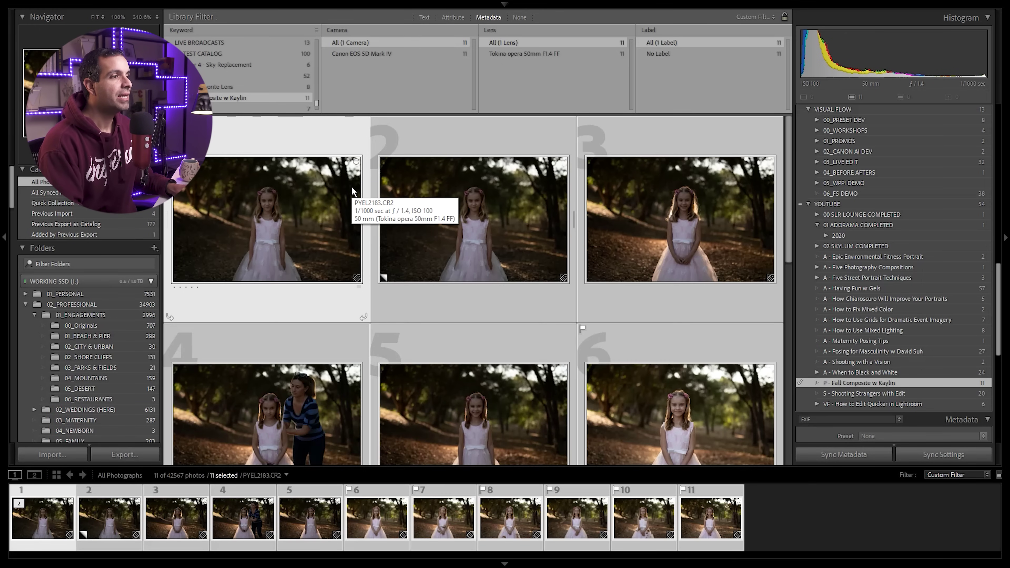
pyautogui.click(334, 180)
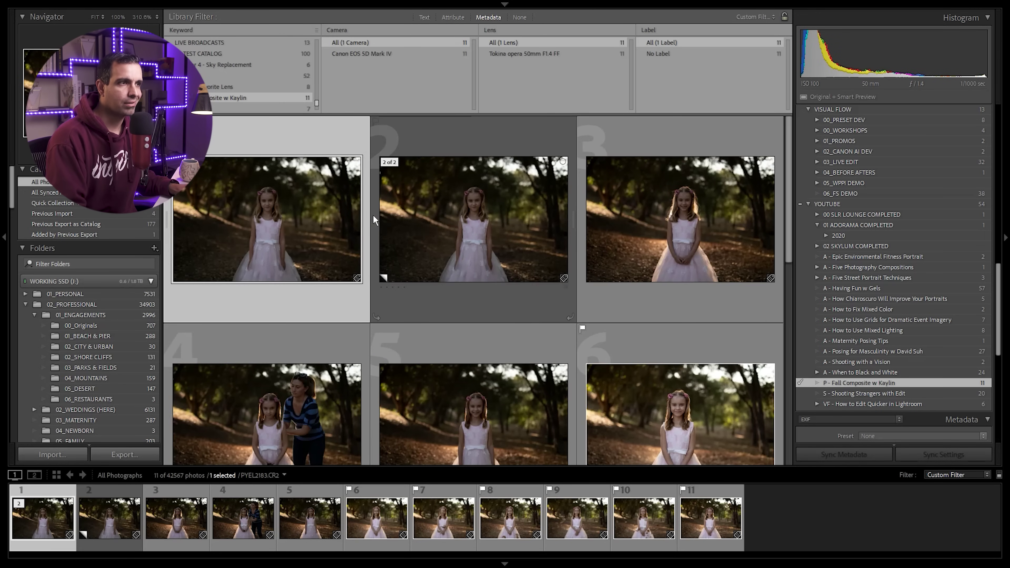
pyautogui.click(432, 219)
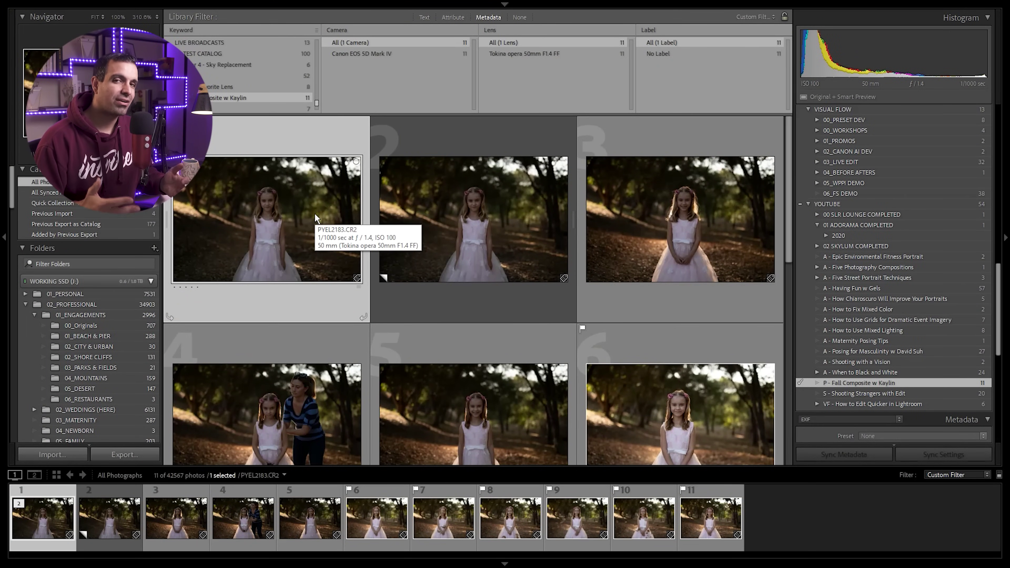
pyautogui.doubleClick(315, 218)
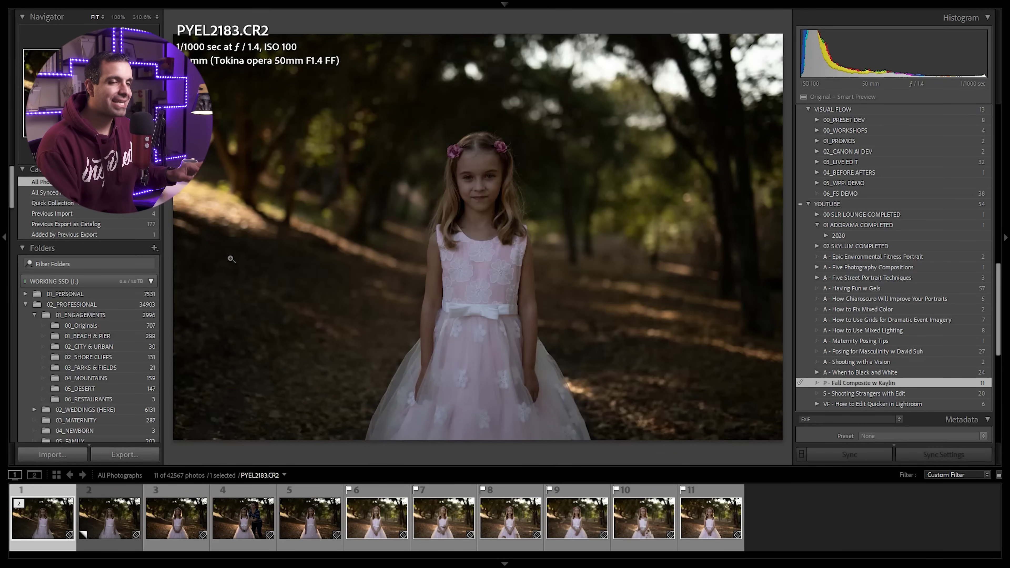
# Switch PYEL2183.CR2 to the Develop module with the D shortcut
pyautogui.press('d')
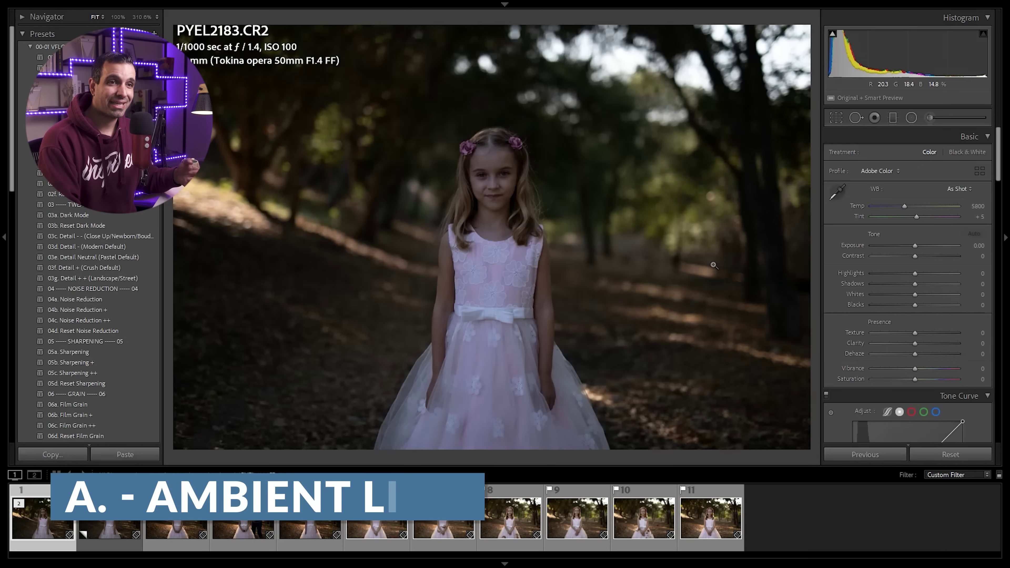
# Raise PYEL2183.CR2's Exposure to +2.00, leaving Contrast at 0, then advance to its darker Copy 1
pyautogui.click(959, 248)
pyautogui.write('2')
pyautogui.press('Tab')
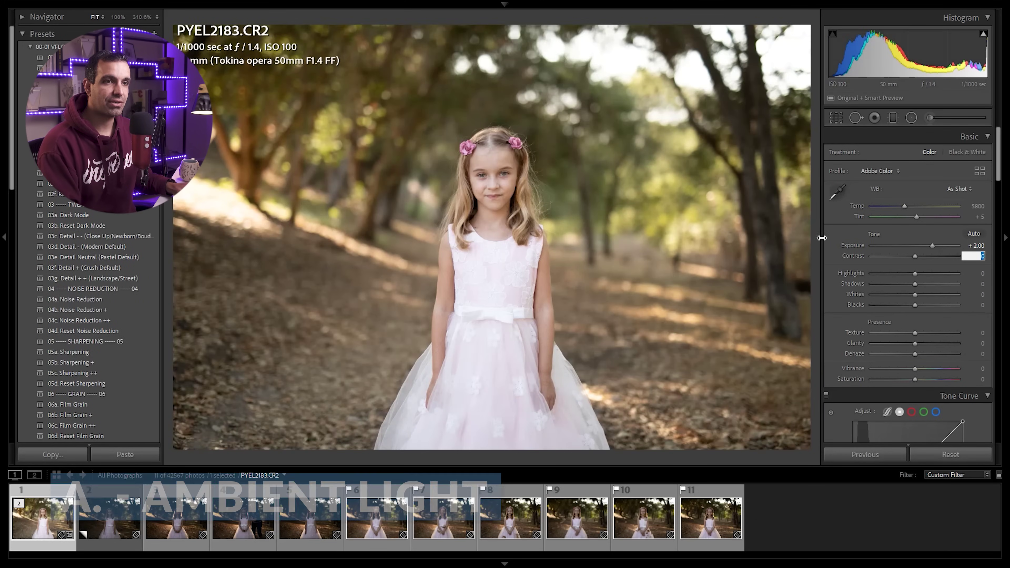
pyautogui.click(820, 242)
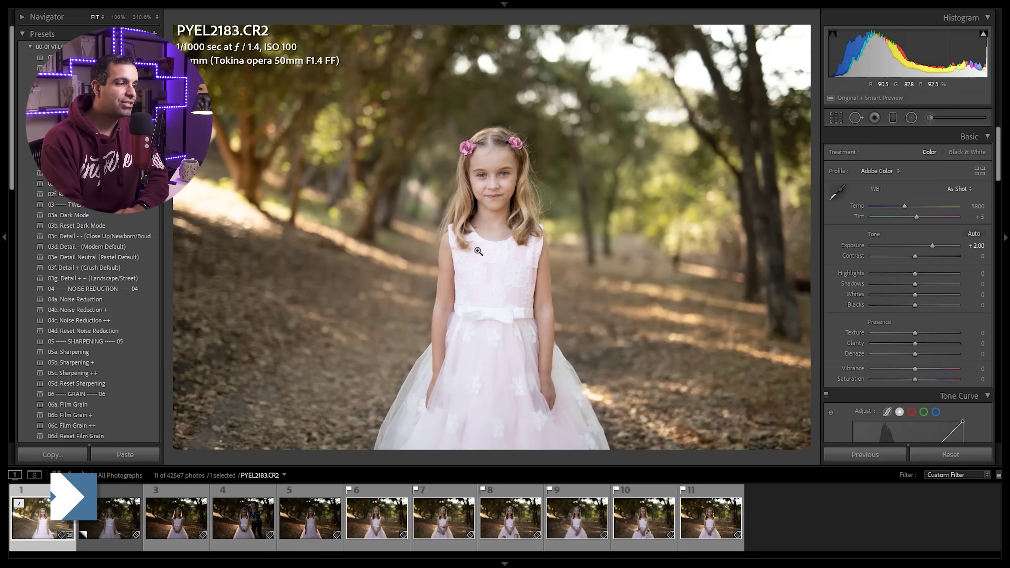
pyautogui.press('Right')
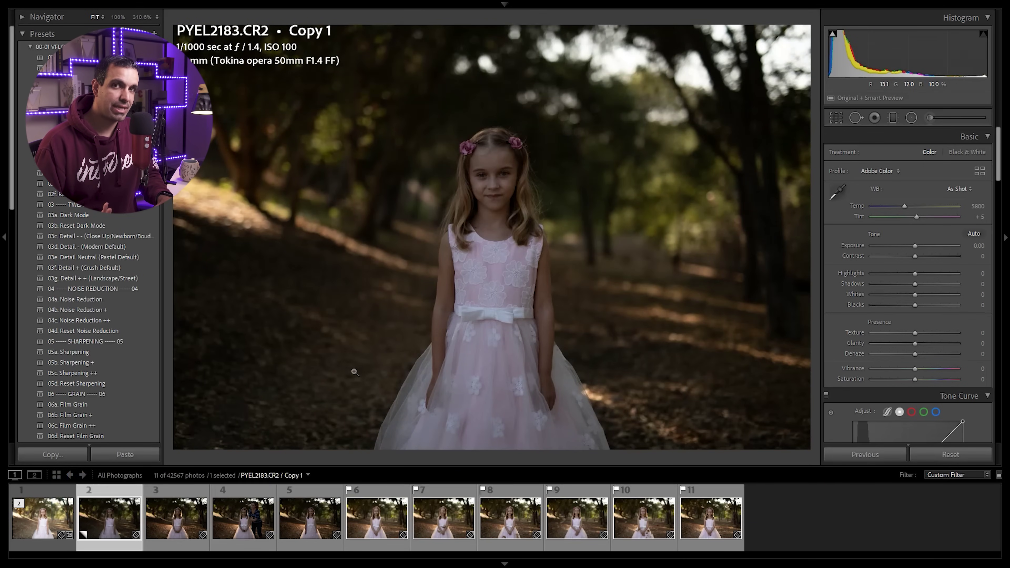
pyautogui.press('Left')
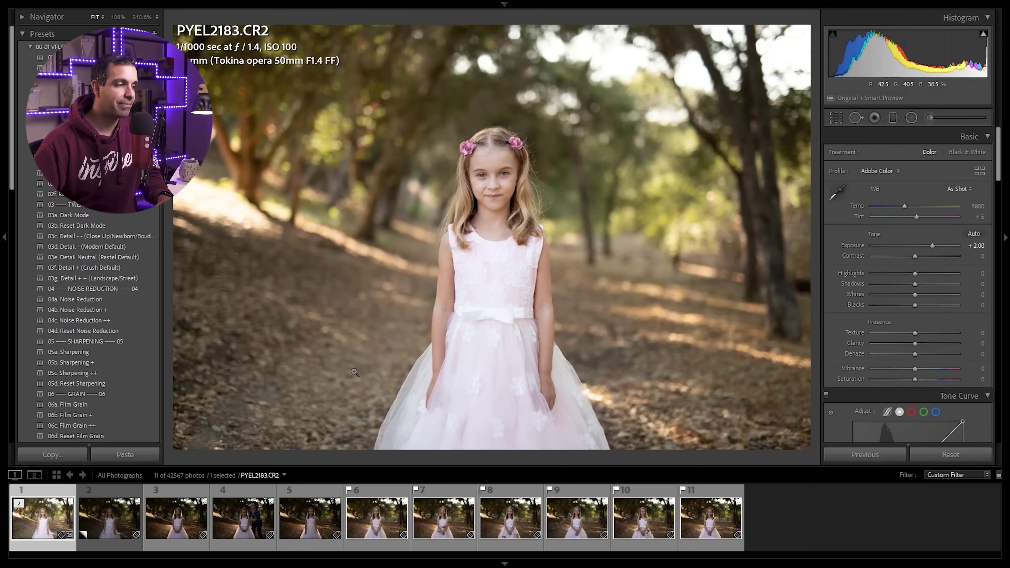
pyautogui.press('Right')
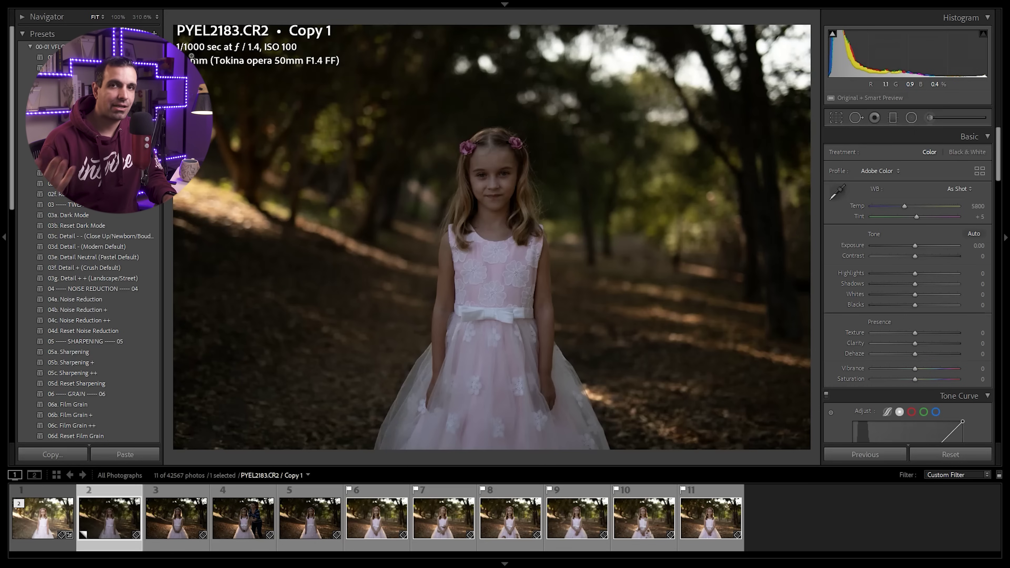
pyautogui.click(177, 518)
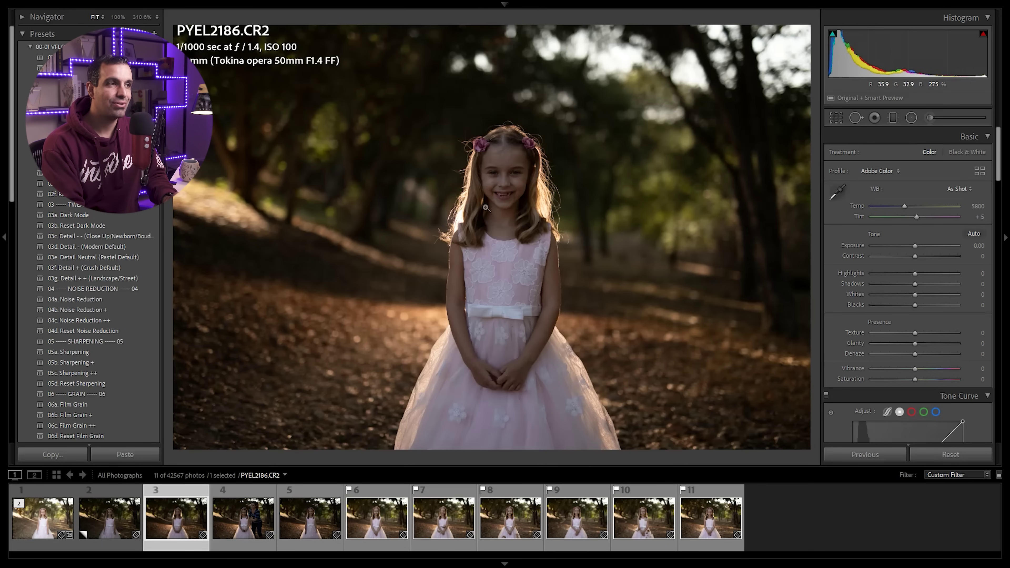
# Inspect PYEL2186.CR2 at 100% around the girl's face, return to Fit, then advance to PYEL2189.CR2
pyautogui.click(508, 180)
pyautogui.moveTo(555, 179); pyautogui.dragTo(482, 207)
pyautogui.click(570, 190)
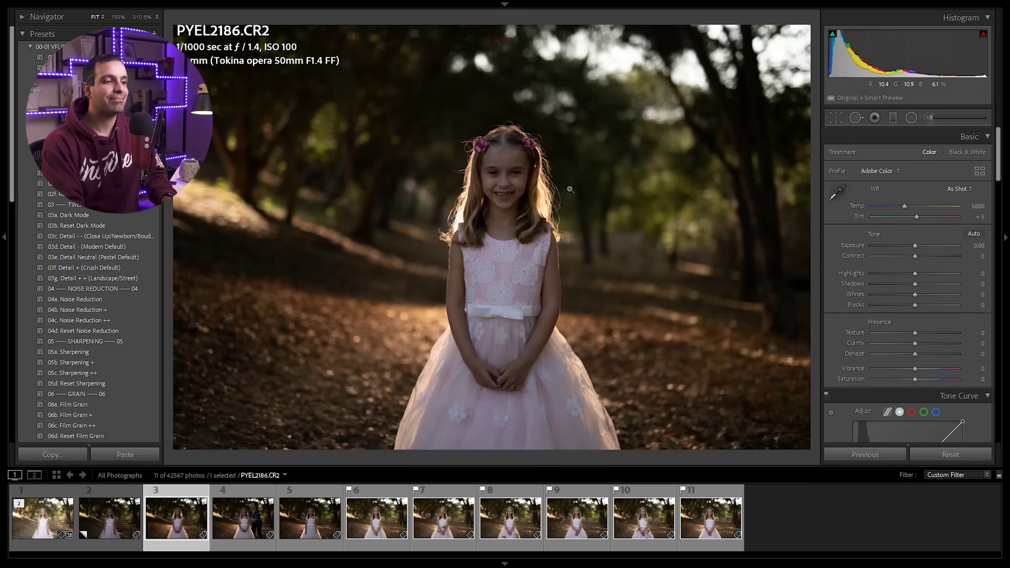
pyautogui.press('Right')
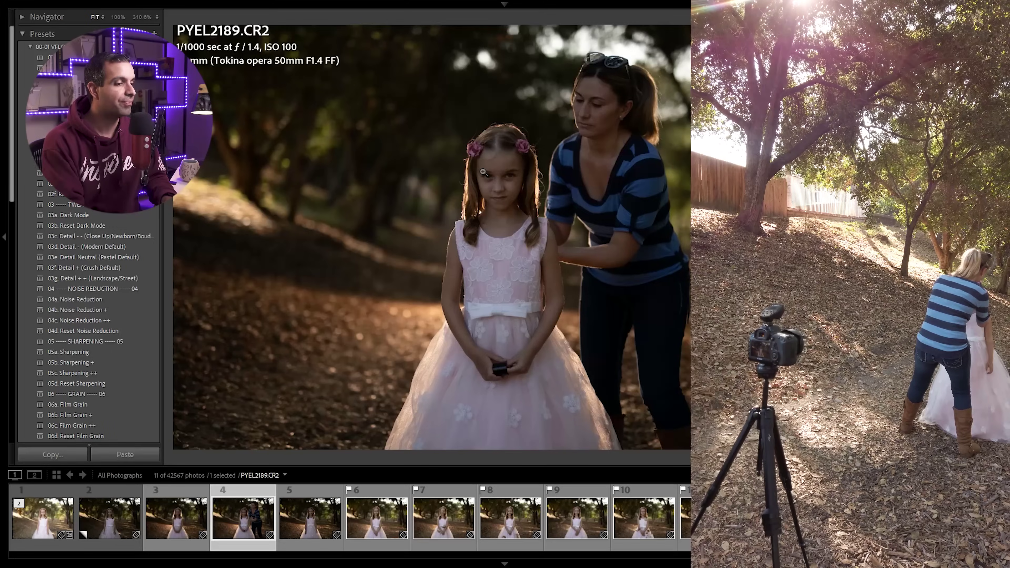
pyautogui.press('Right')
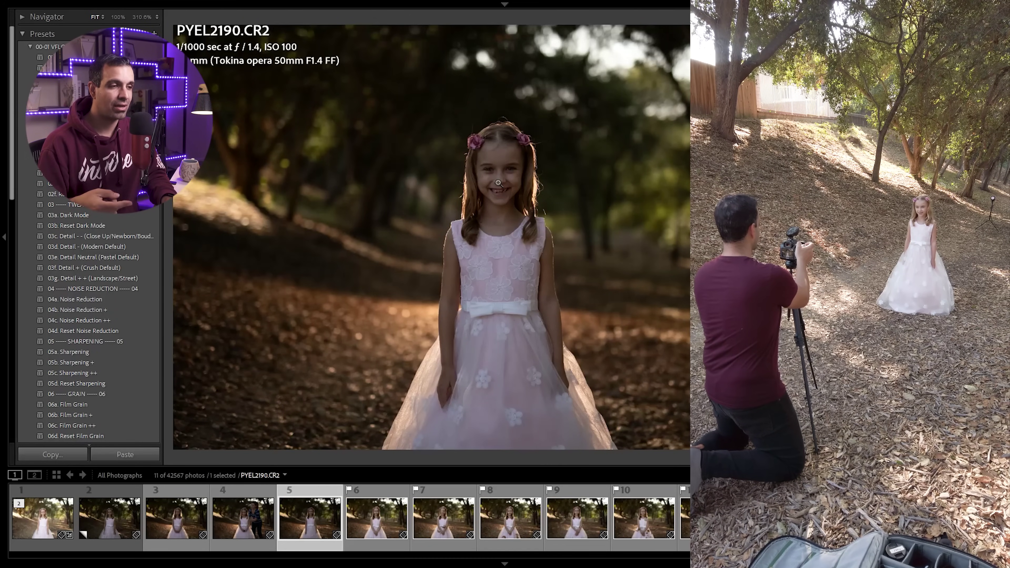
pyautogui.press('Right')
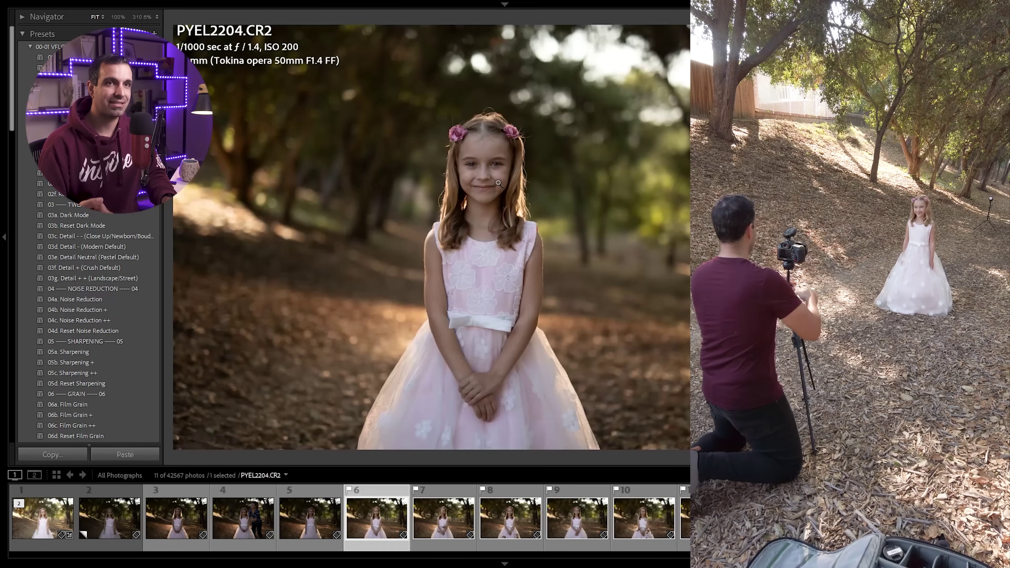
pyautogui.press('Left')
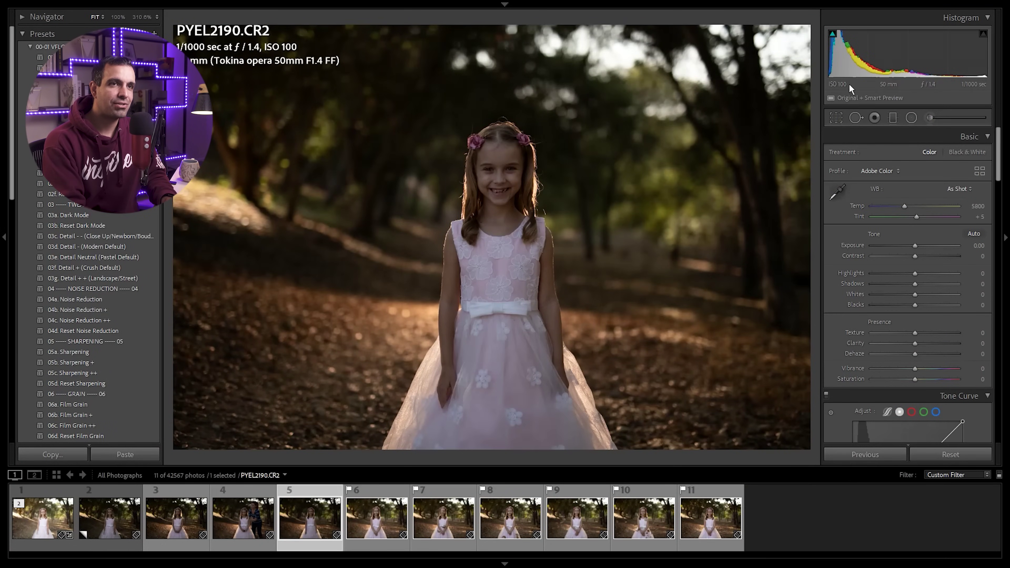
# Enable clipping warnings and test whether lowering Highlights recovers PYEL2204's blown sky
pyautogui.press('j')
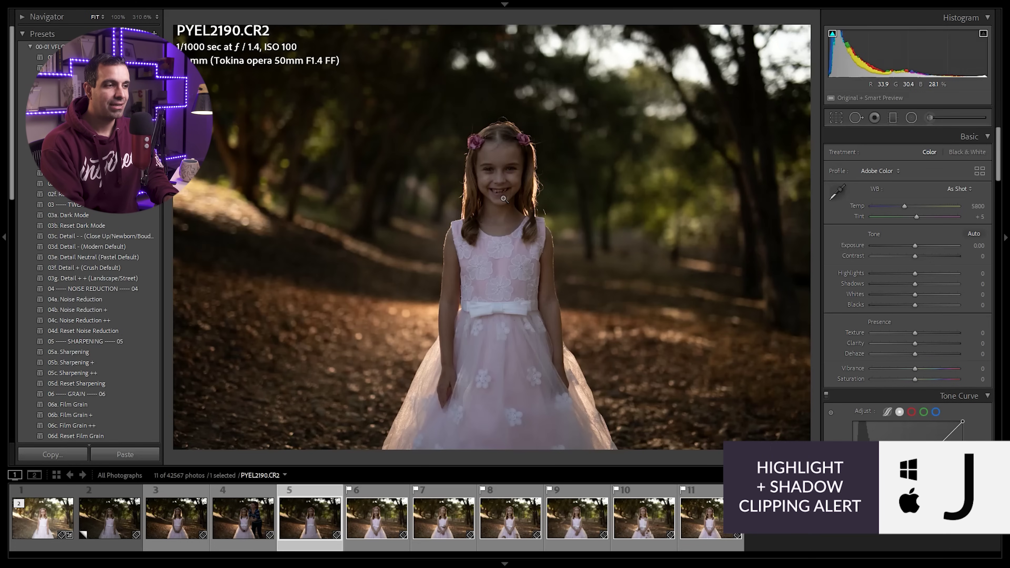
pyautogui.press('Right')
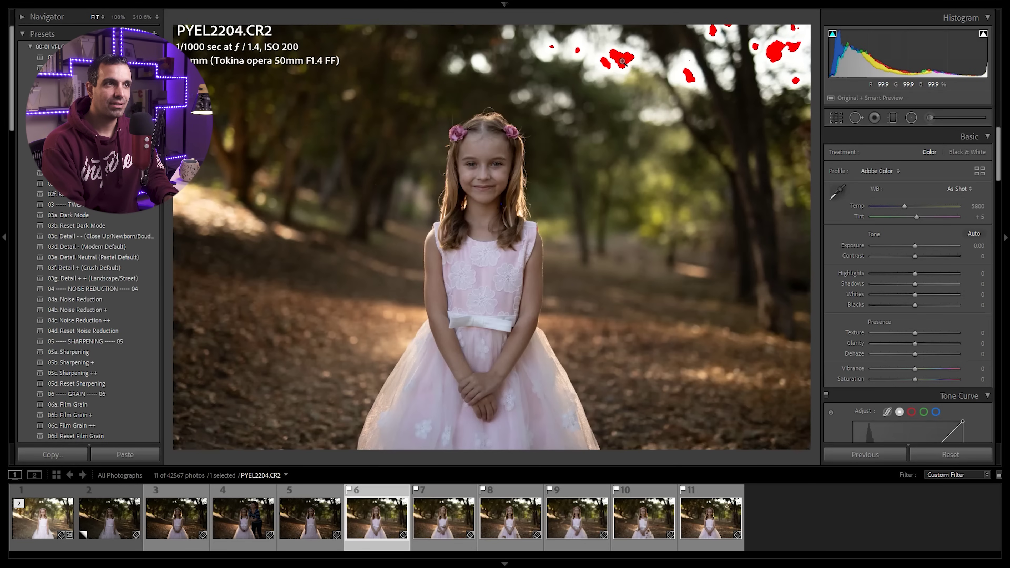
pyautogui.moveTo(894, 273); pyautogui.dragTo(914, 274)
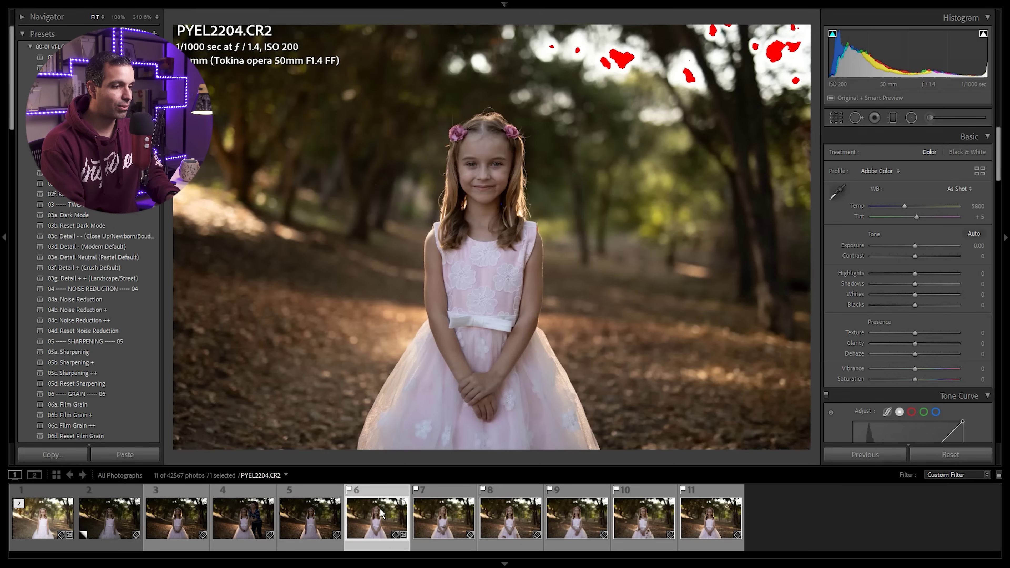
# Compare PYEL2204 against the darker PYEL2190, then advance to the falling-leaves photo PYEL2206
pyautogui.press('Left')
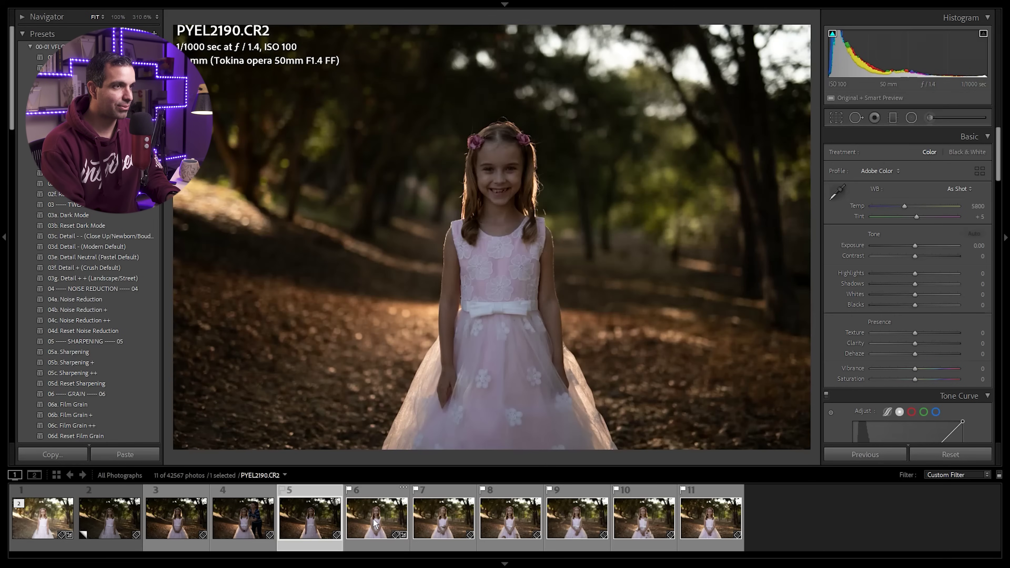
pyautogui.press('Right')
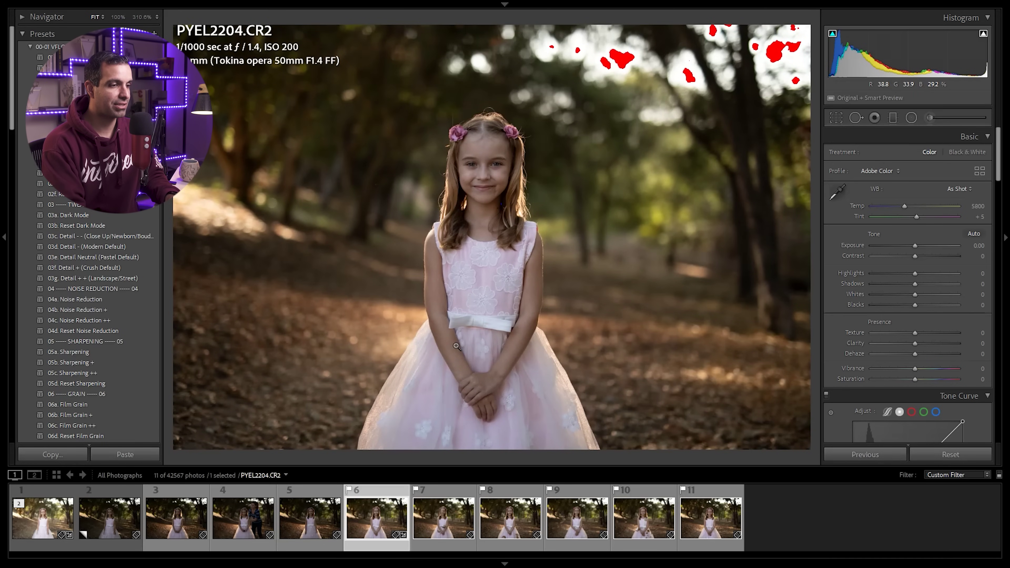
pyautogui.press('Right')
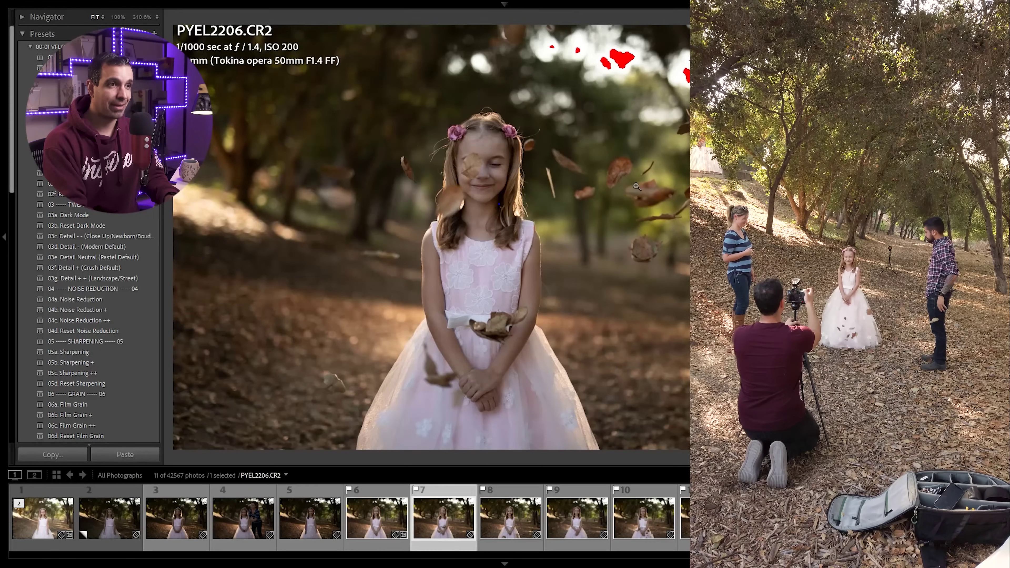
pyautogui.press('Right')
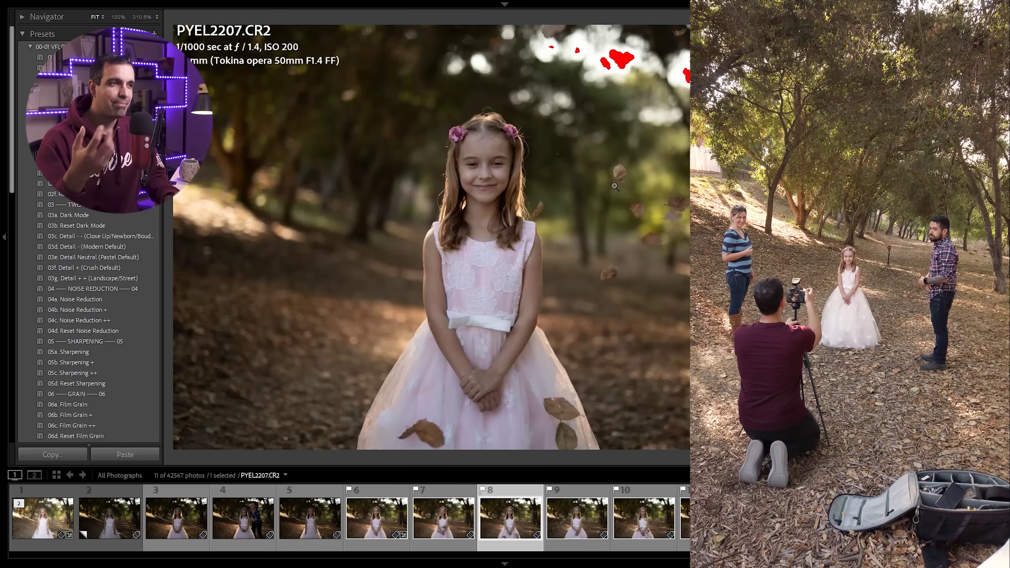
pyautogui.press('Left')
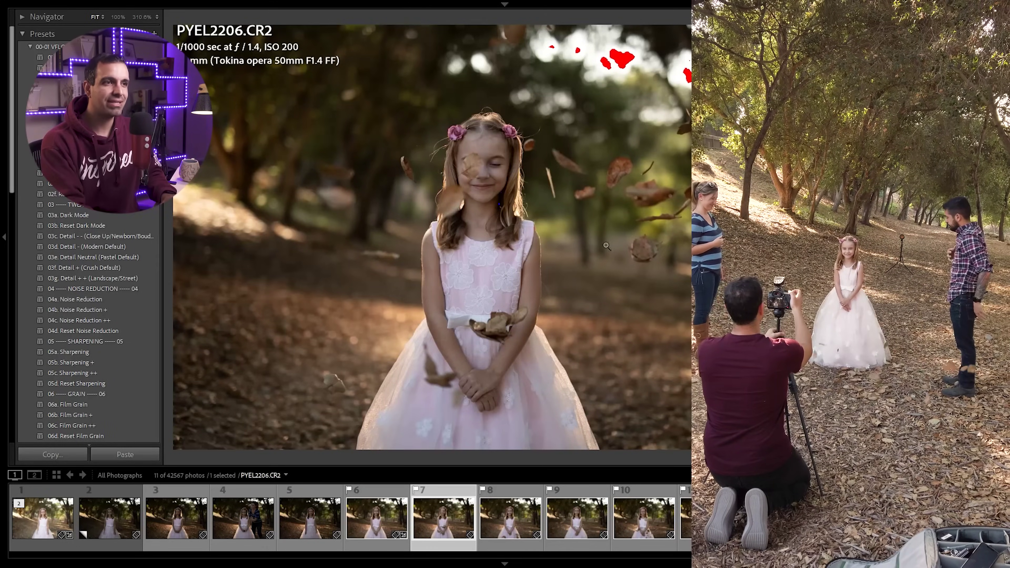
pyautogui.press('Right')
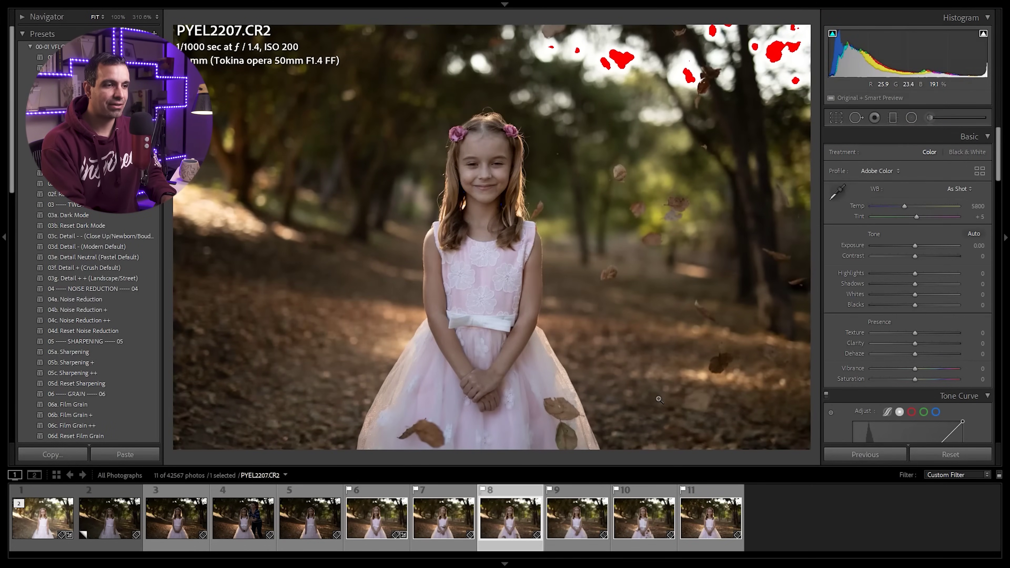
pyautogui.press('Right')
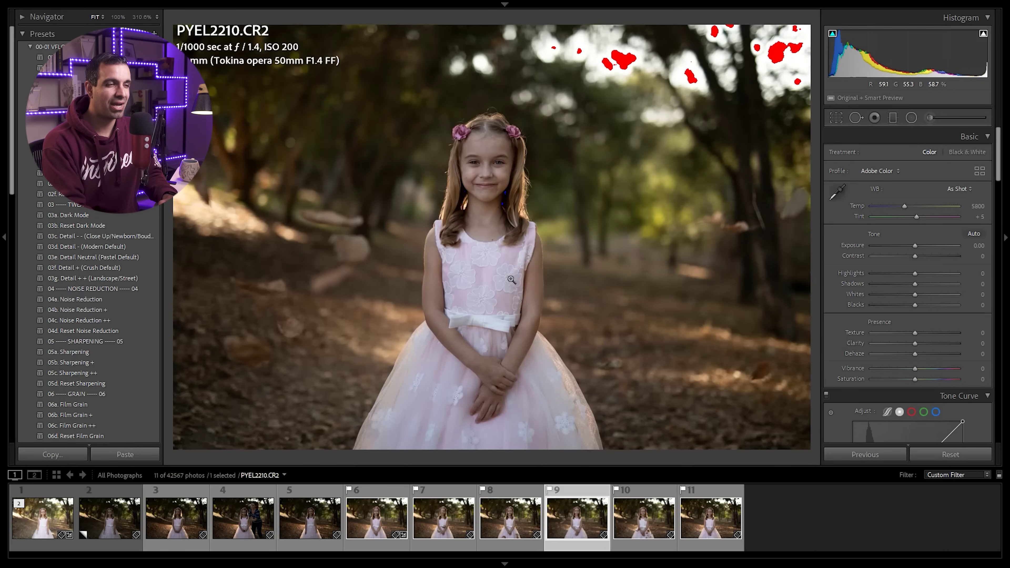
pyautogui.press('Right')
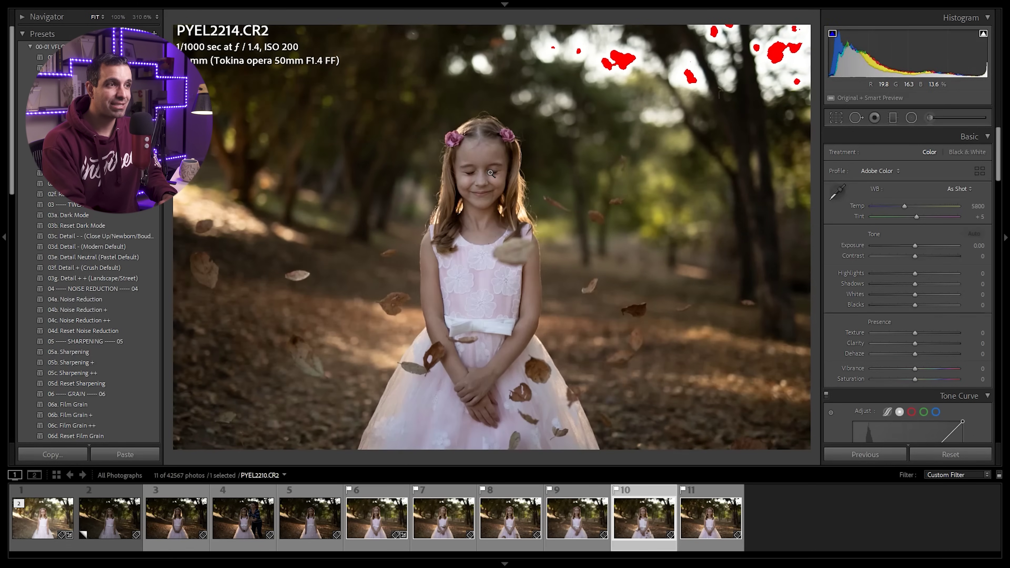
pyautogui.press('Right')
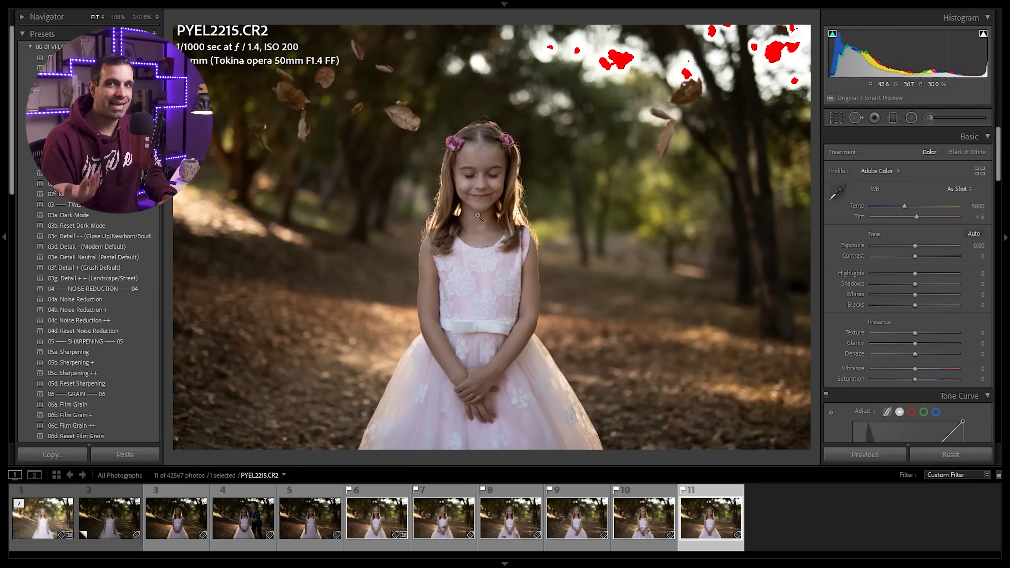
pyautogui.press('Left')
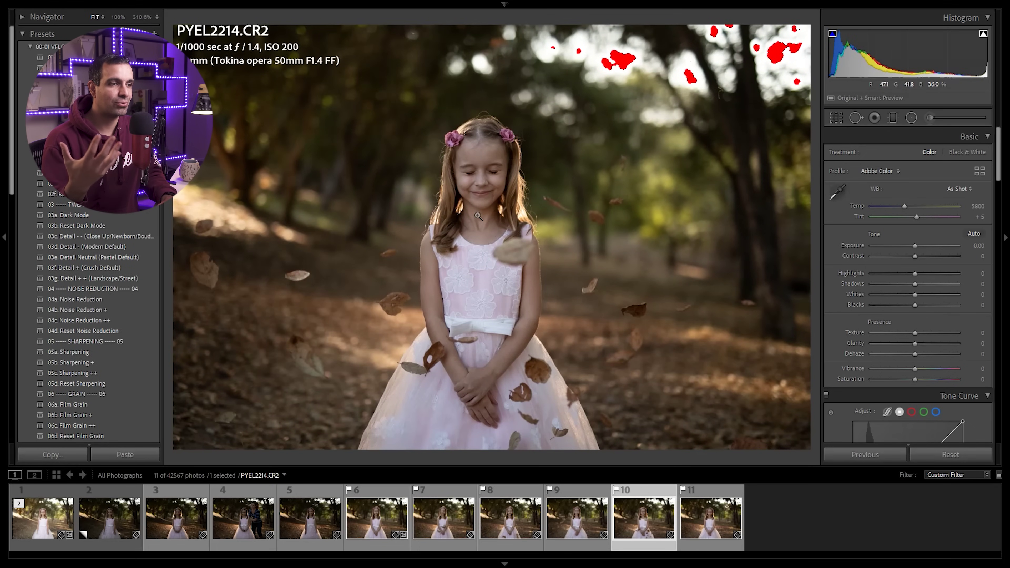
pyautogui.press('Left')
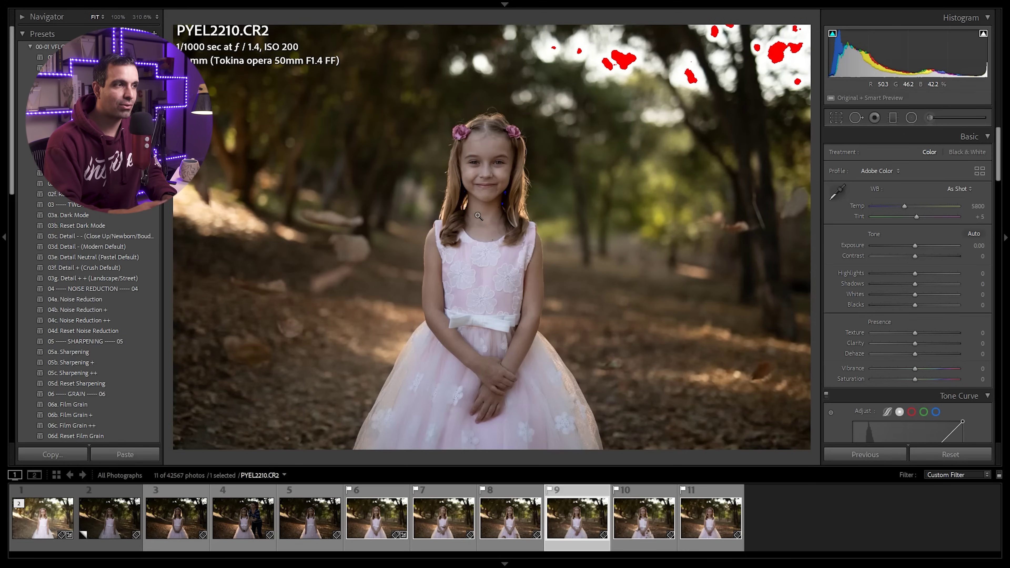
pyautogui.press('Left')
pyautogui.press('Left')
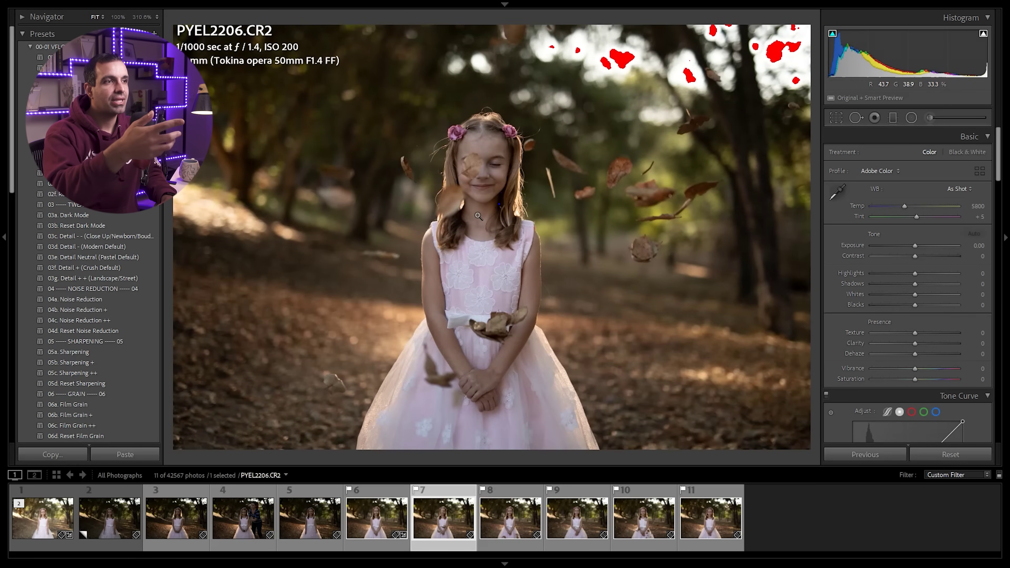
pyautogui.press('Left')
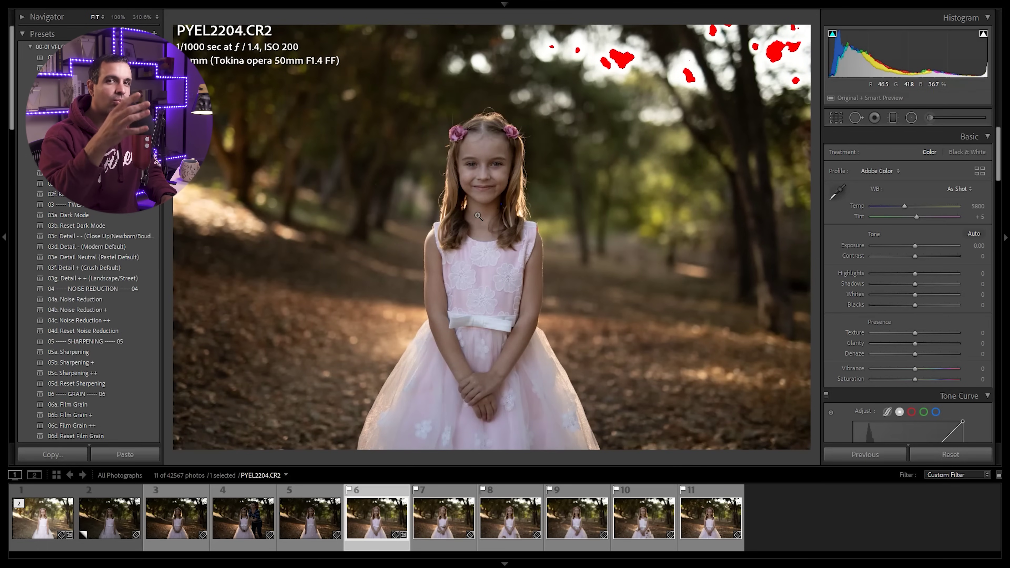
pyautogui.press('Right')
pyautogui.press('Right')
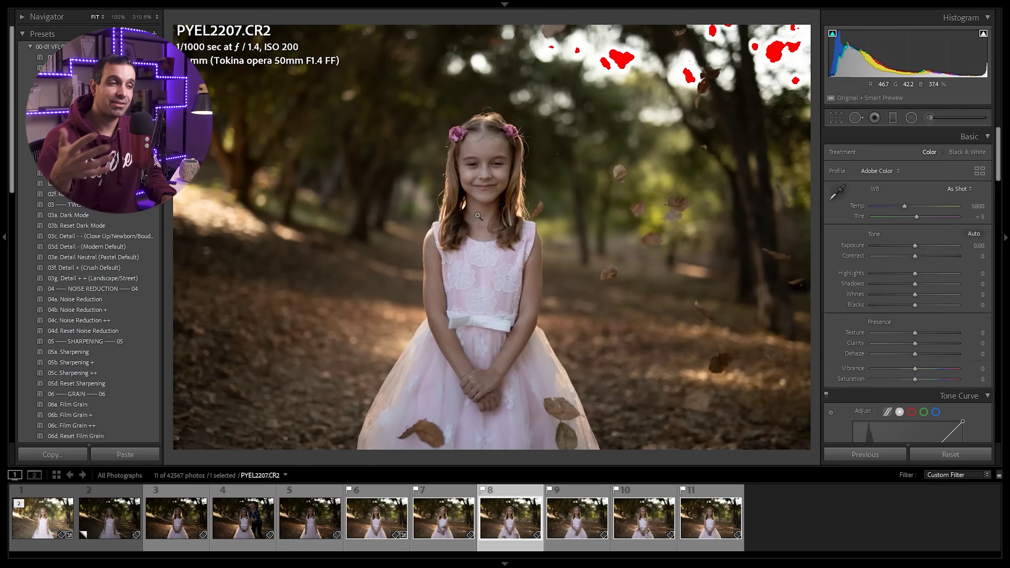
pyautogui.press('Right')
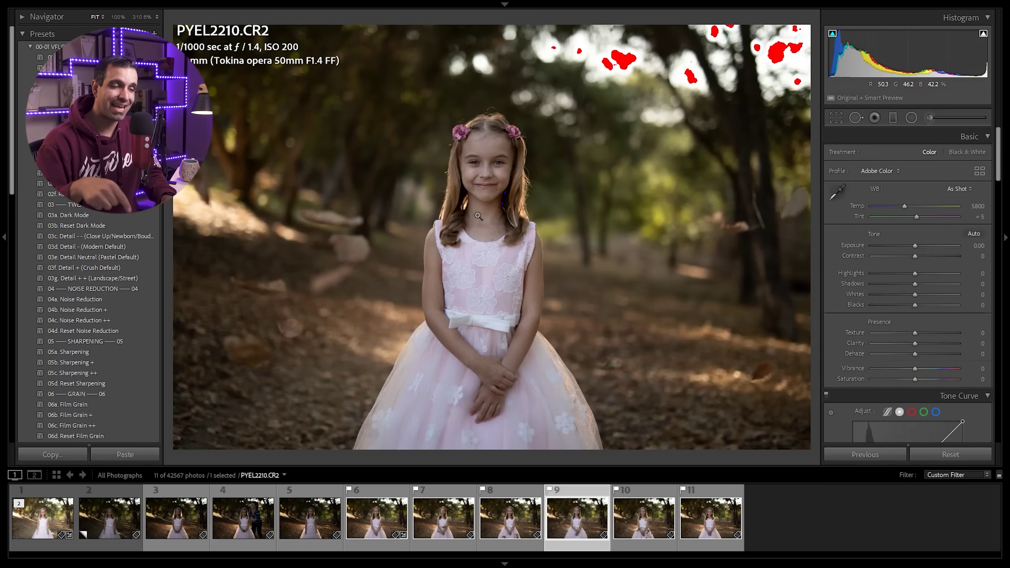
pyautogui.press('Right')
pyautogui.press('Right')
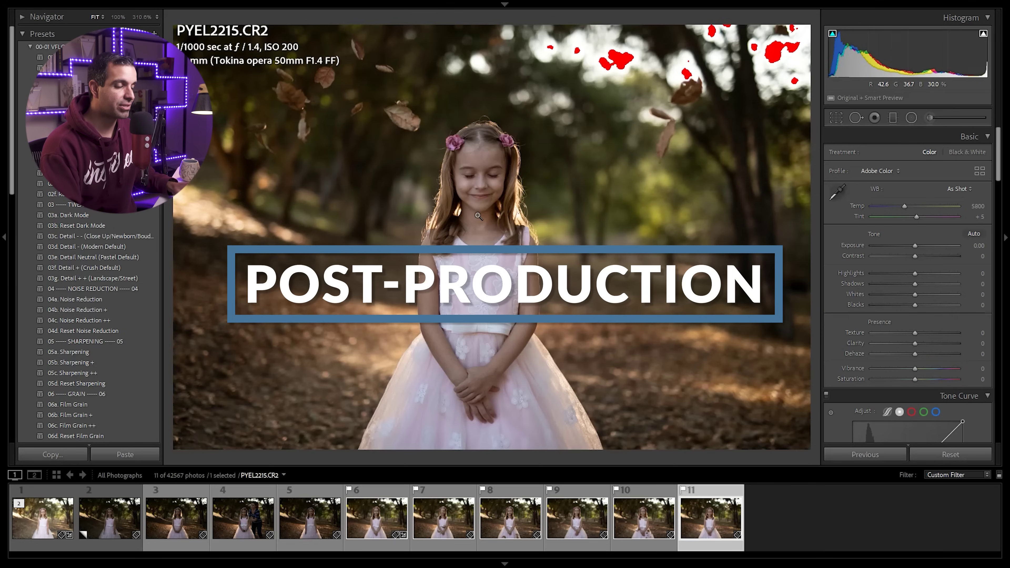
# Select frame 6, PYEL2204.CR2, and scroll the Presets panel down to the VFLO Modern groups
pyautogui.click(378, 504)
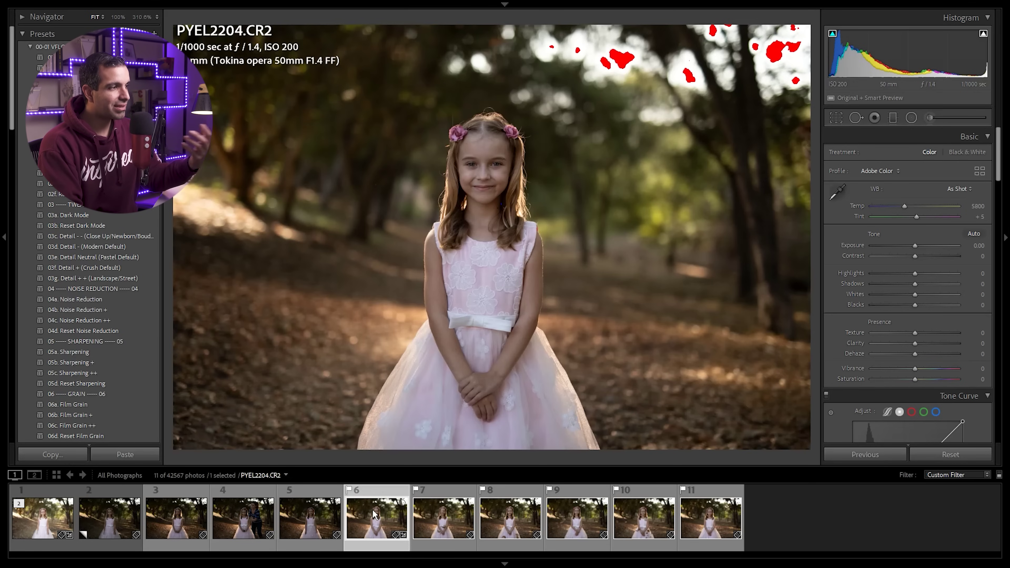
pyautogui.scroll(-5, 127, 268)
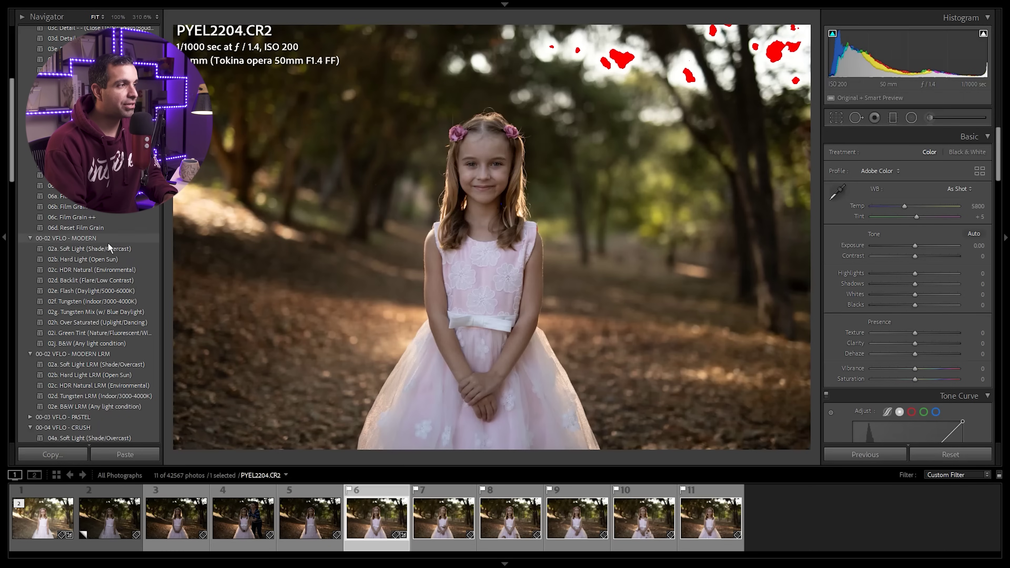
# Apply the 02a. Soft Light (Shade/Overcast) and 02a. Radial Burn Full presets to PYEL2204
pyautogui.click(102, 247)
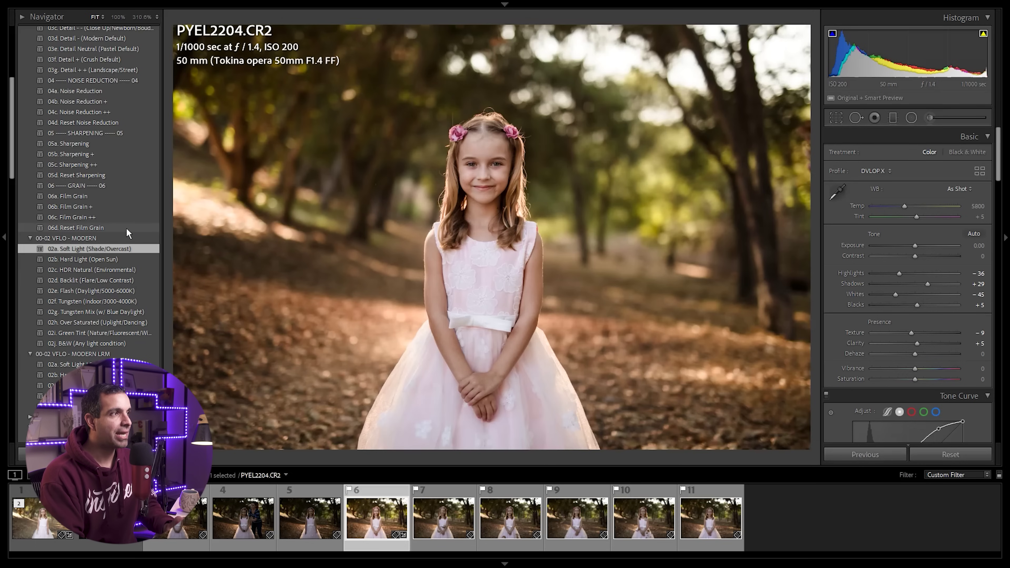
pyautogui.scroll(5, 126, 228)
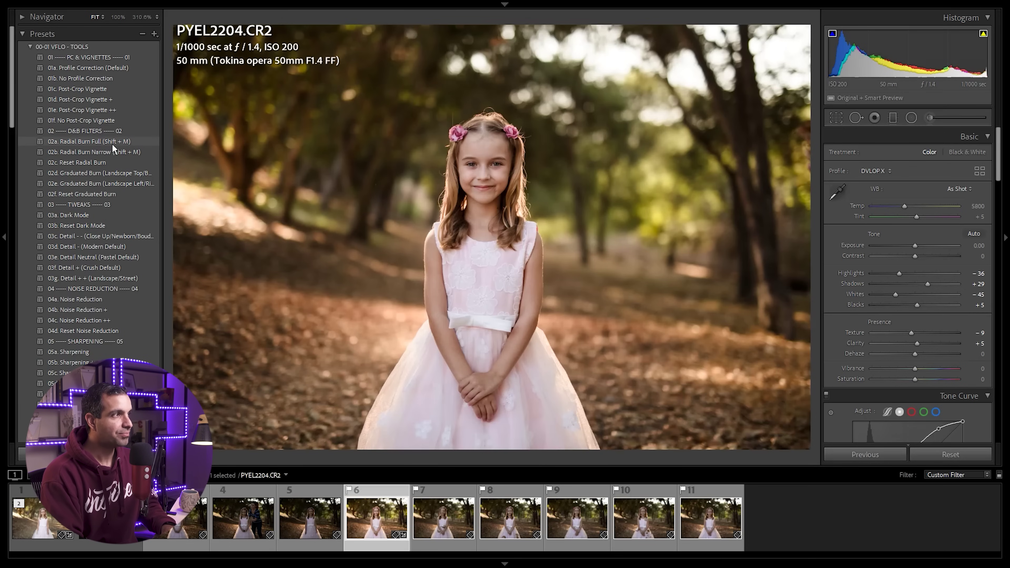
pyautogui.click(92, 141)
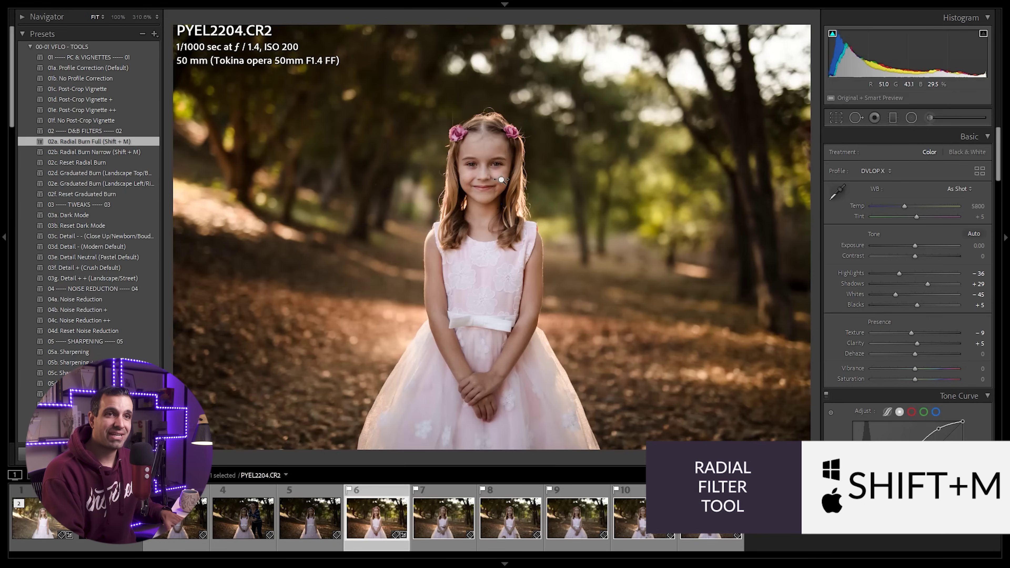
# Draw a demonstration radial filter around the girl, then delete it
pyautogui.hotkey('shift', 'm')
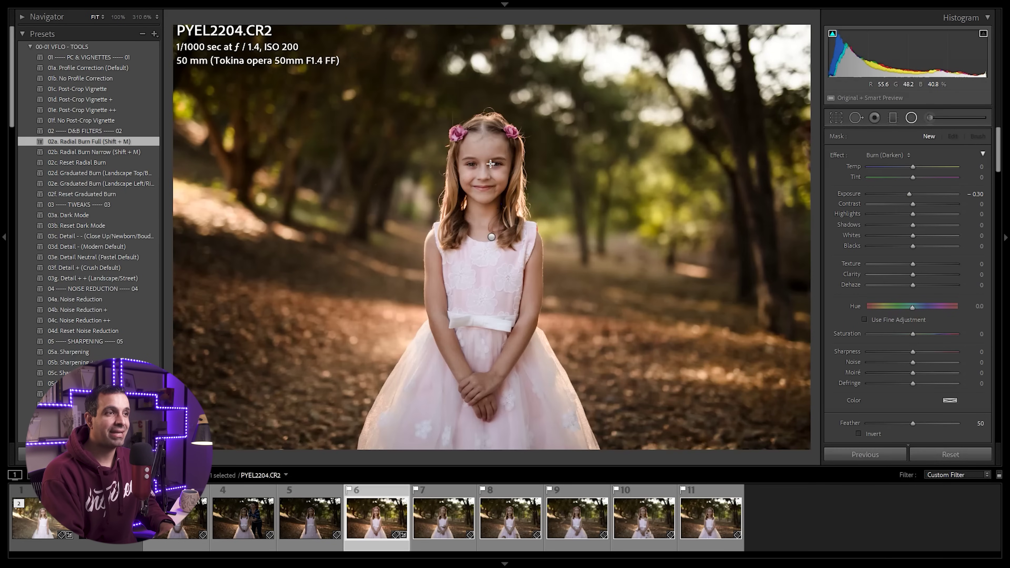
pyautogui.moveTo(491, 164); pyautogui.dragTo(614, 381)
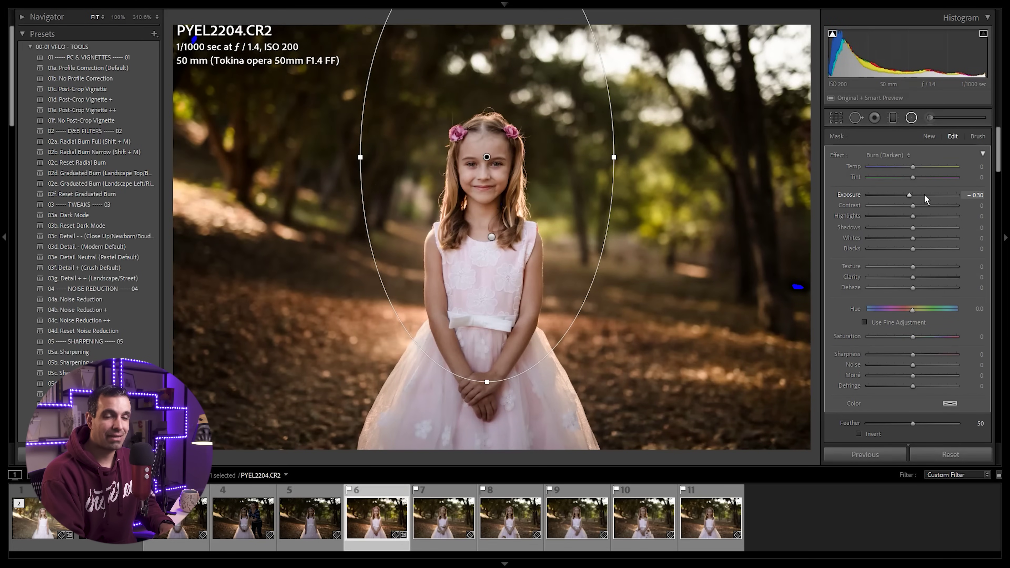
pyautogui.press('Delete')
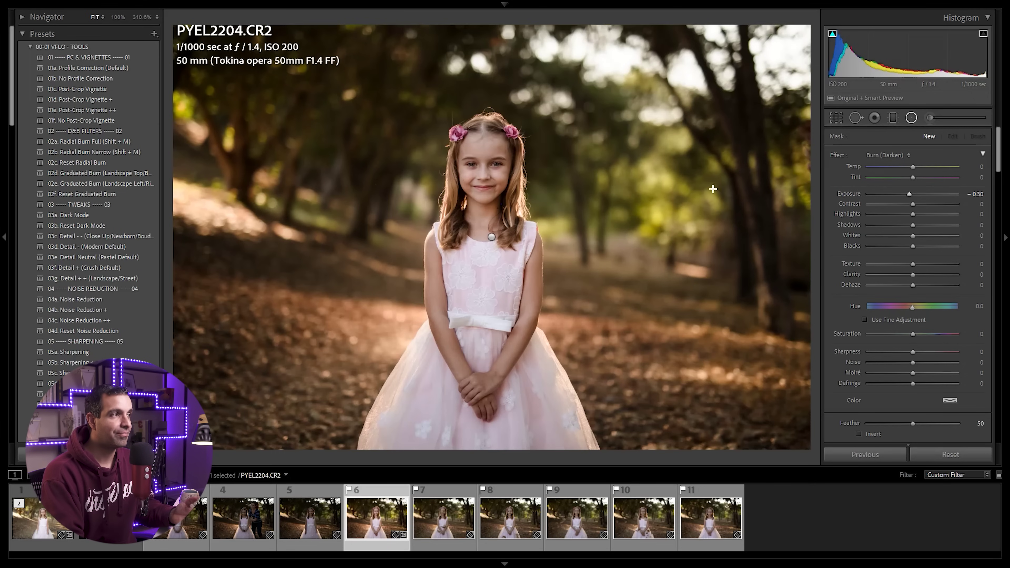
# Start a new develop preset with all settings unchecked, cancel it, and pick 02a. Radial Burn Full
pyautogui.click(154, 35)
pyautogui.click(187, 46)
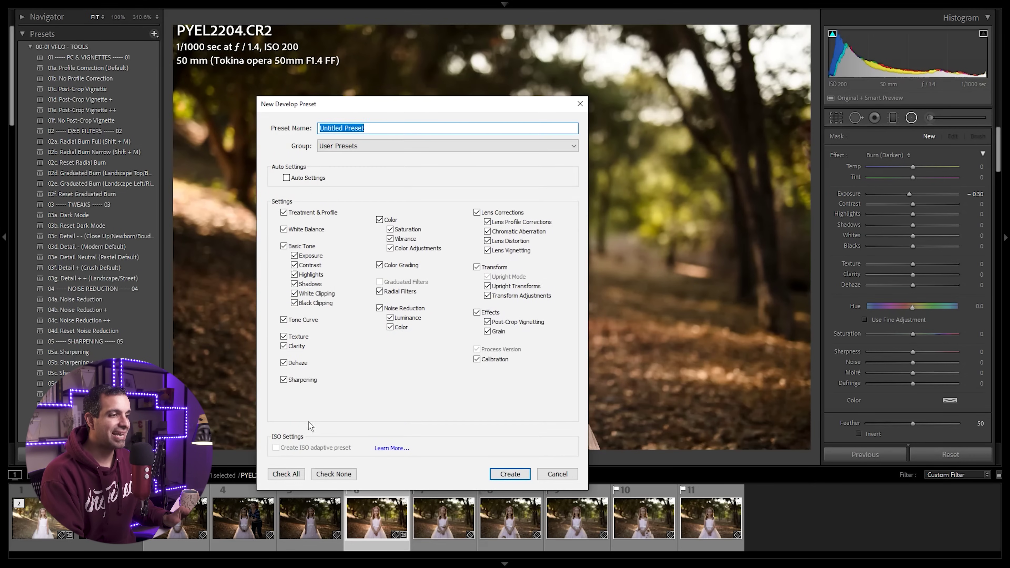
pyautogui.click(334, 474)
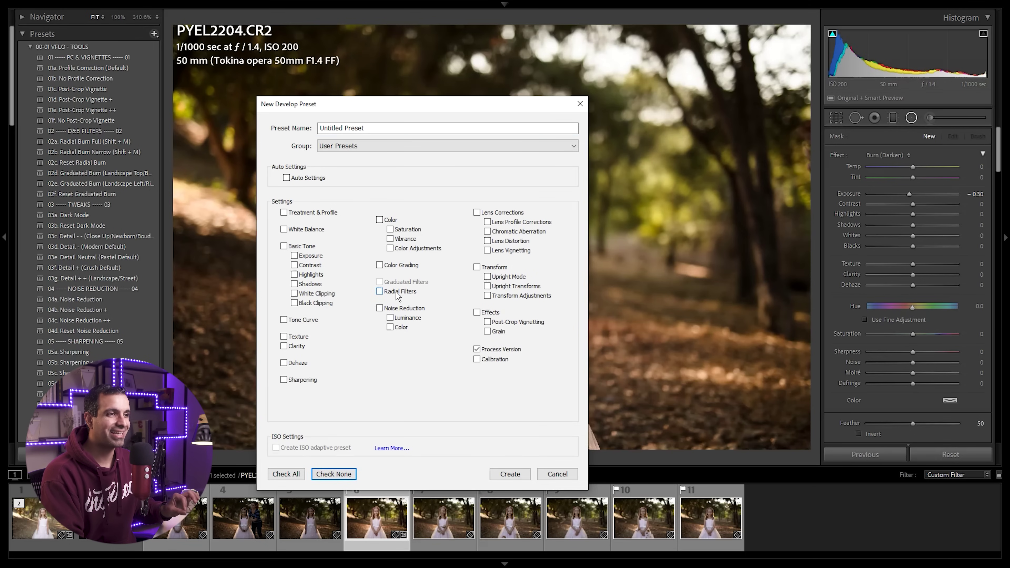
pyautogui.click(557, 474)
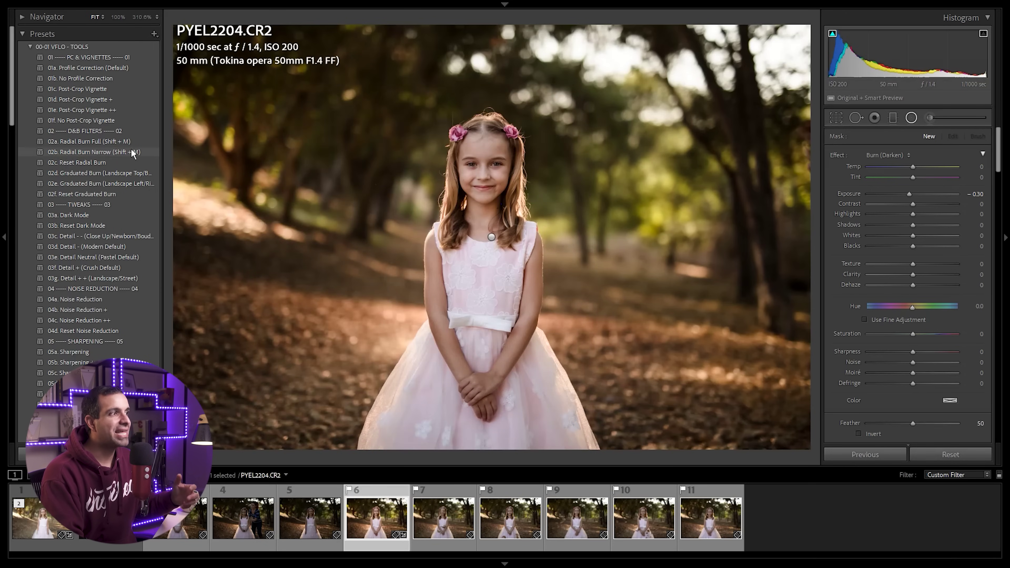
pyautogui.click(114, 142)
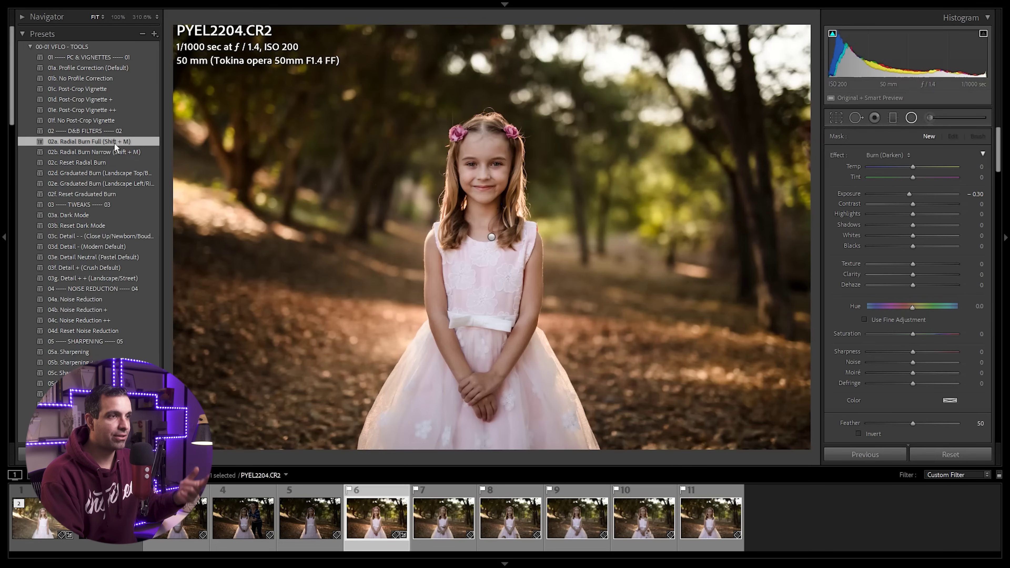
# Add the Radial Burn Full burn and centre it on the girl's face at −1.35 Exposure
pyautogui.keyDown('ctrl'); pyautogui.doubleClick(491, 238); pyautogui.keyUp('ctrl')
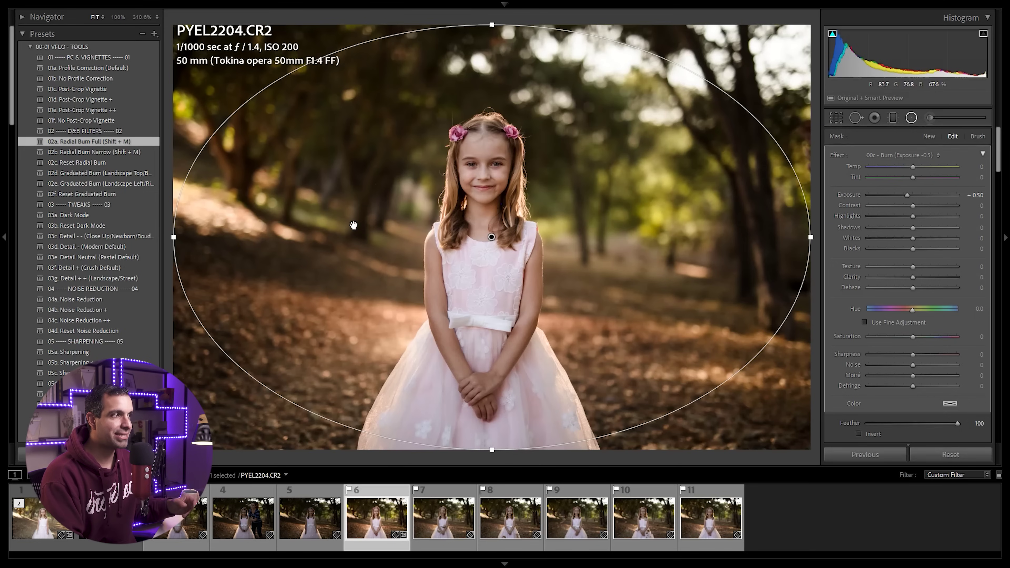
pyautogui.moveTo(493, 236); pyautogui.dragTo(450, 176)
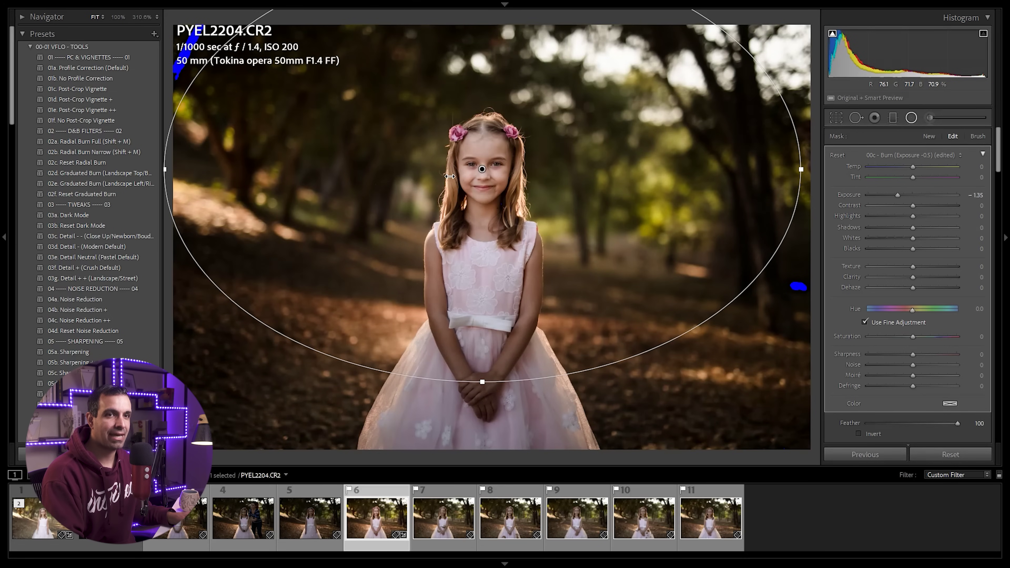
pyautogui.moveTo(482, 170); pyautogui.dragTo(483, 169)
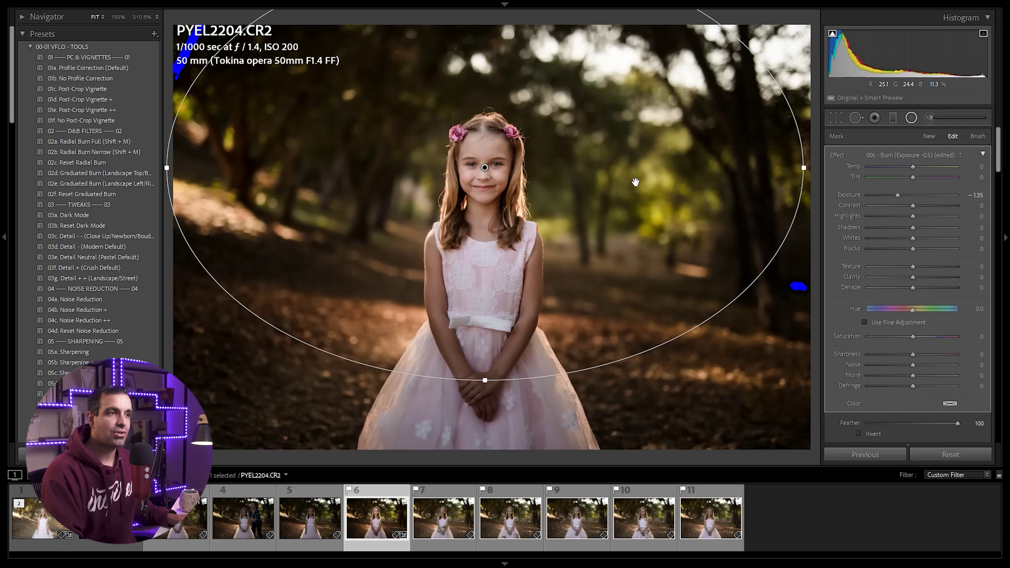
# Erase the burn from the girl's belt, chest, shoulder and arm with a size-11 brush, then exit masking
pyautogui.click(979, 137)
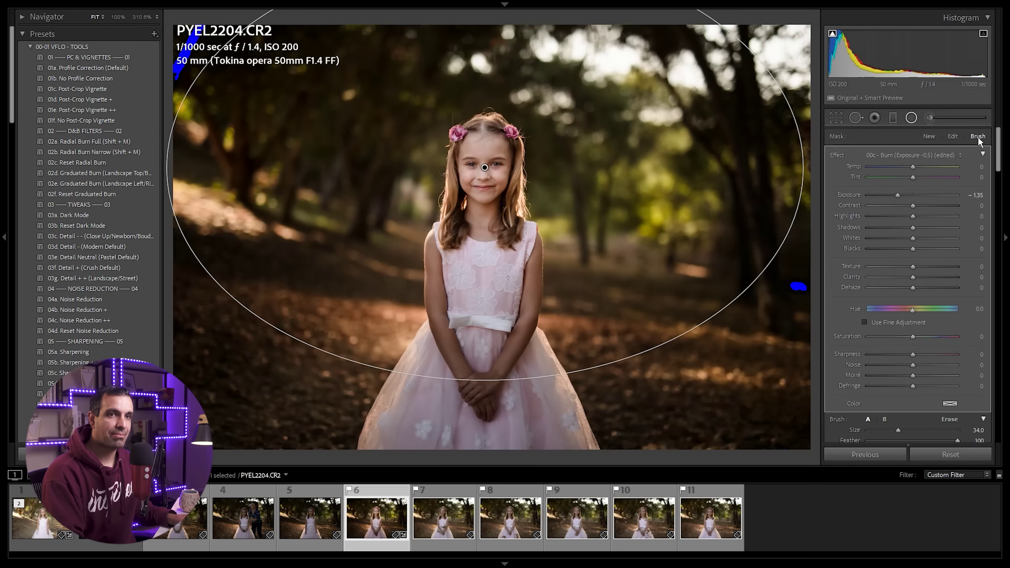
pyautogui.scroll(-10, 507, 315)
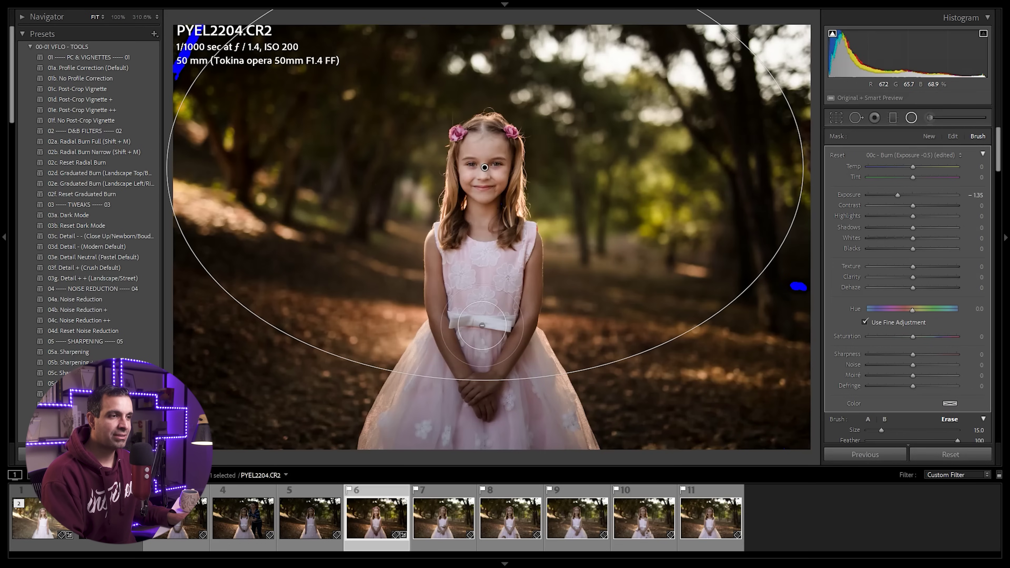
pyautogui.press('alt')
pyautogui.moveTo(481, 320)
pyautogui.mouseDown()
pyautogui.moveTo(474, 352)
pyautogui.moveTo(473, 270)
pyautogui.moveTo(495, 258)
pyautogui.moveTo(482, 375)
pyautogui.moveTo(494, 375)
pyautogui.moveTo(517, 428)
pyautogui.moveTo(499, 356)
pyautogui.moveTo(547, 466)
pyautogui.moveTo(504, 402)
pyautogui.moveTo(466, 421)
pyautogui.moveTo(471, 357)
pyautogui.moveTo(454, 374)
pyautogui.moveTo(461, 343)
pyautogui.moveTo(398, 452)
pyautogui.moveTo(477, 340)
pyautogui.mouseUp()
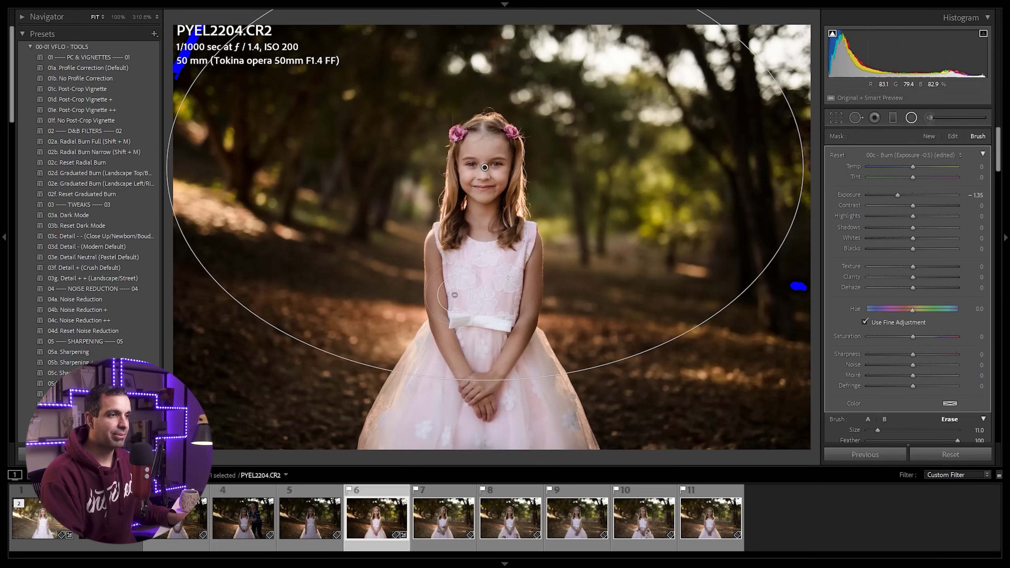
pyautogui.press('[')
pyautogui.press('[')
pyautogui.moveTo(451, 248)
pyautogui.mouseDown()
pyautogui.moveTo(458, 237)
pyautogui.moveTo(497, 234)
pyautogui.moveTo(529, 285)
pyautogui.moveTo(512, 317)
pyautogui.moveTo(516, 239)
pyautogui.moveTo(477, 163)
pyautogui.moveTo(451, 290)
pyautogui.moveTo(486, 392)
pyautogui.mouseUp()
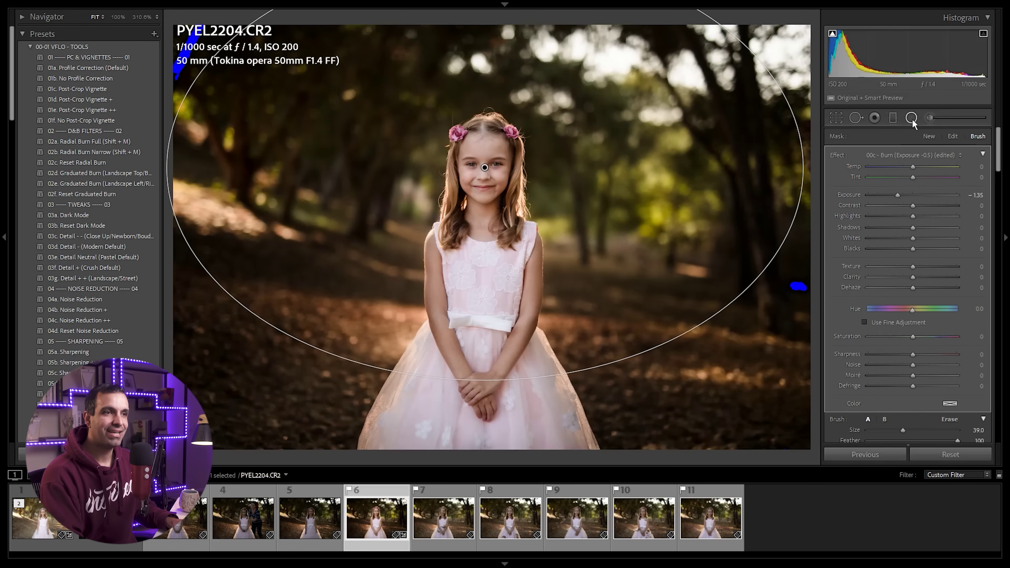
pyautogui.press('k')
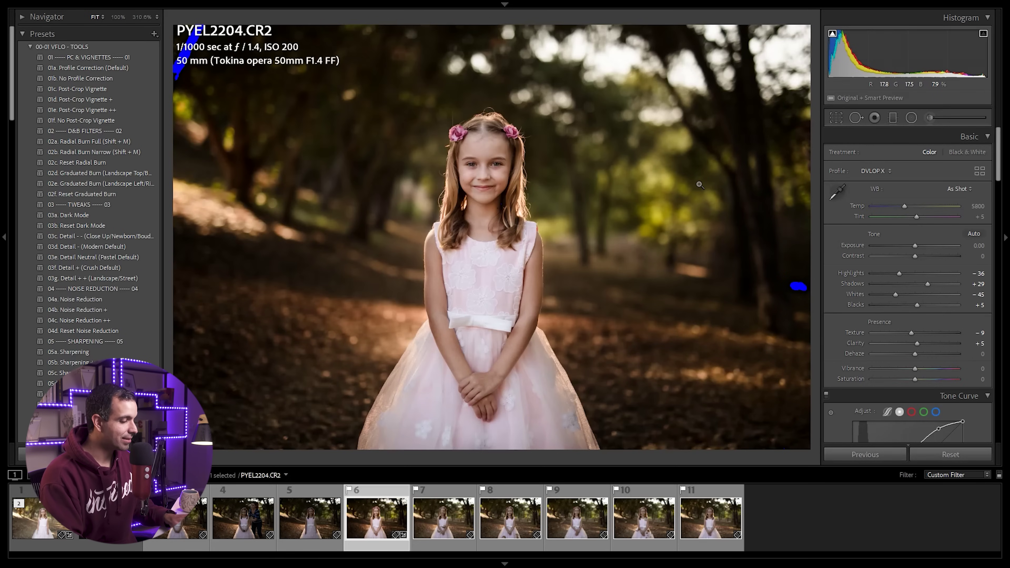
# Hide the info overlay and toggle Before/After to compare the edited portrait with the original
pyautogui.press('i')
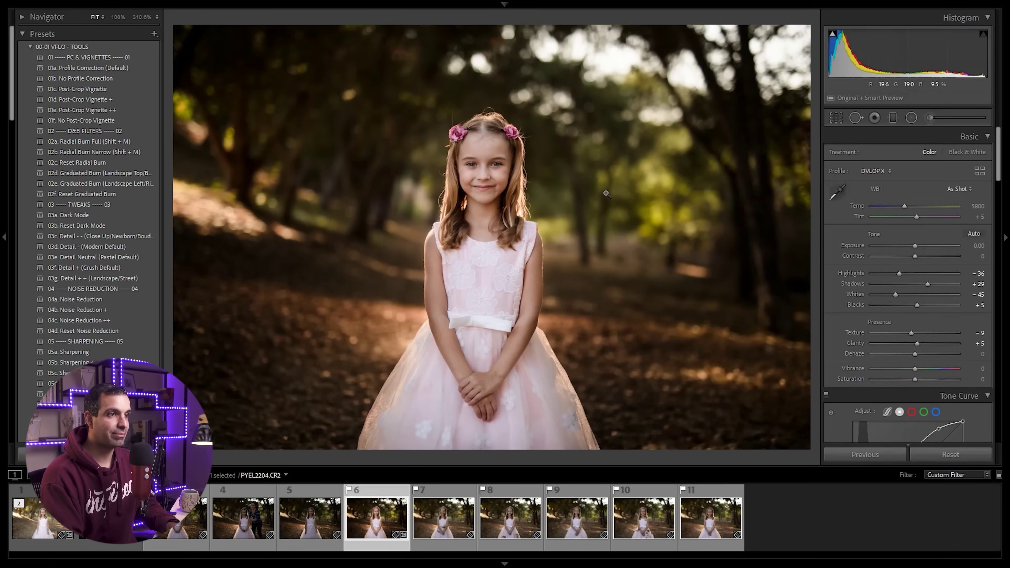
pyautogui.press('\\')
pyautogui.press('\\')
pyautogui.press('\\')
pyautogui.press('\\')
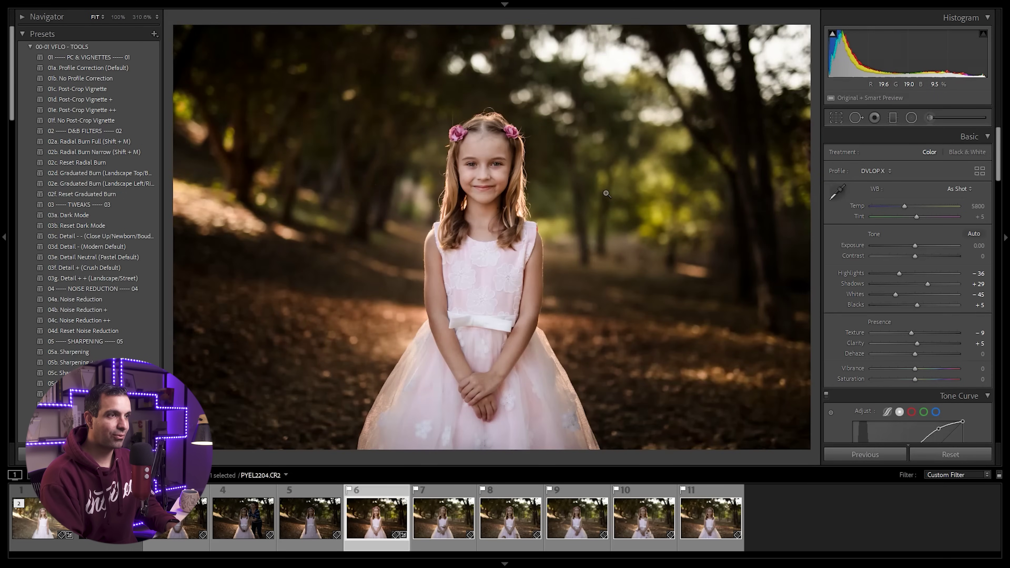
pyautogui.press('\\')
pyautogui.press('\\')
pyautogui.press('\\')
pyautogui.press('\\')
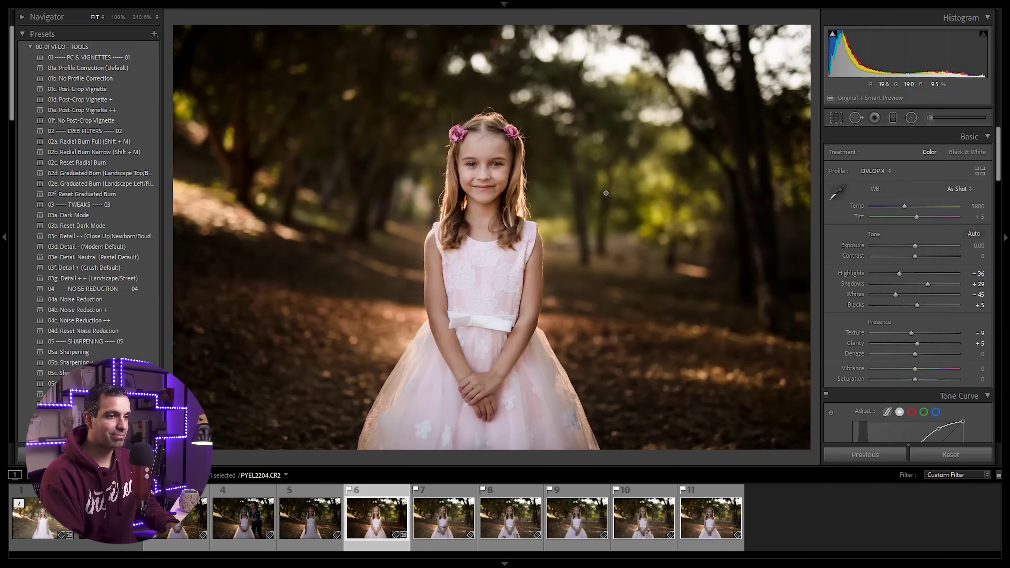
pyautogui.press('\\')
pyautogui.press('\\')
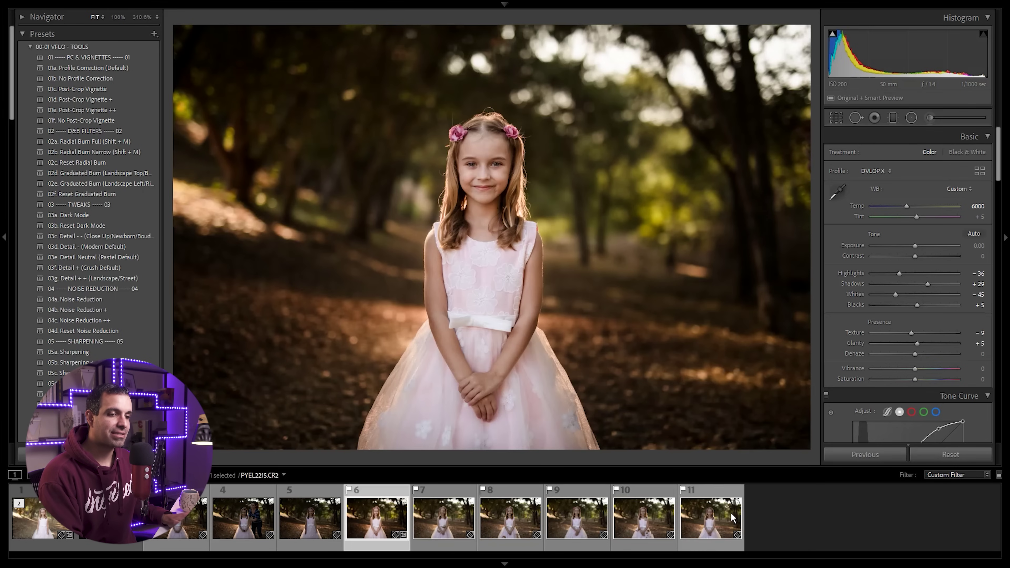
# Select photos 6 through 11 and preview photos 7 and 8 in the set
pyautogui.keyDown('shift'); pyautogui.click(726, 522); pyautogui.keyUp('shift')
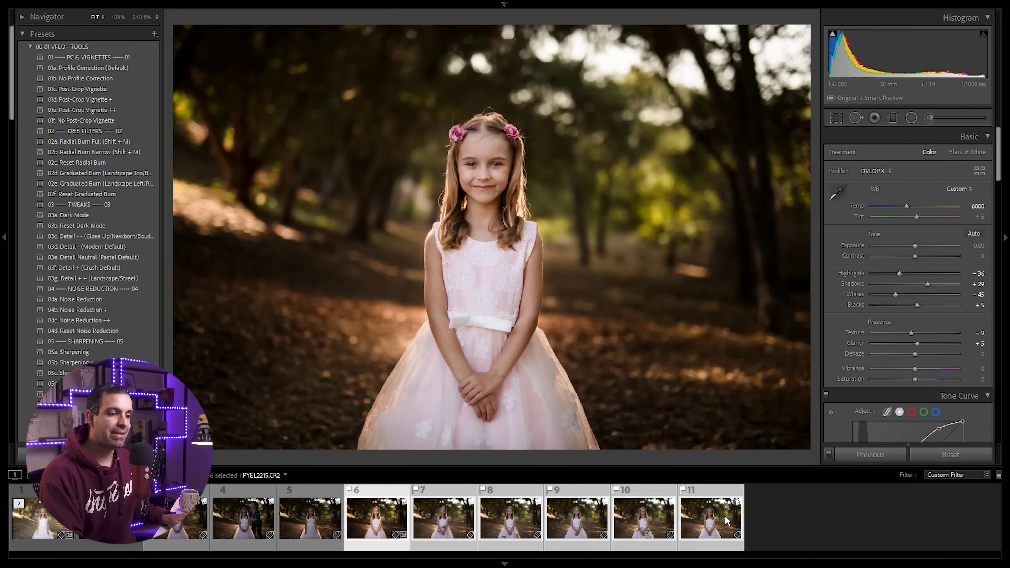
pyautogui.click(451, 523)
pyautogui.click(513, 524)
pyautogui.click(576, 522)
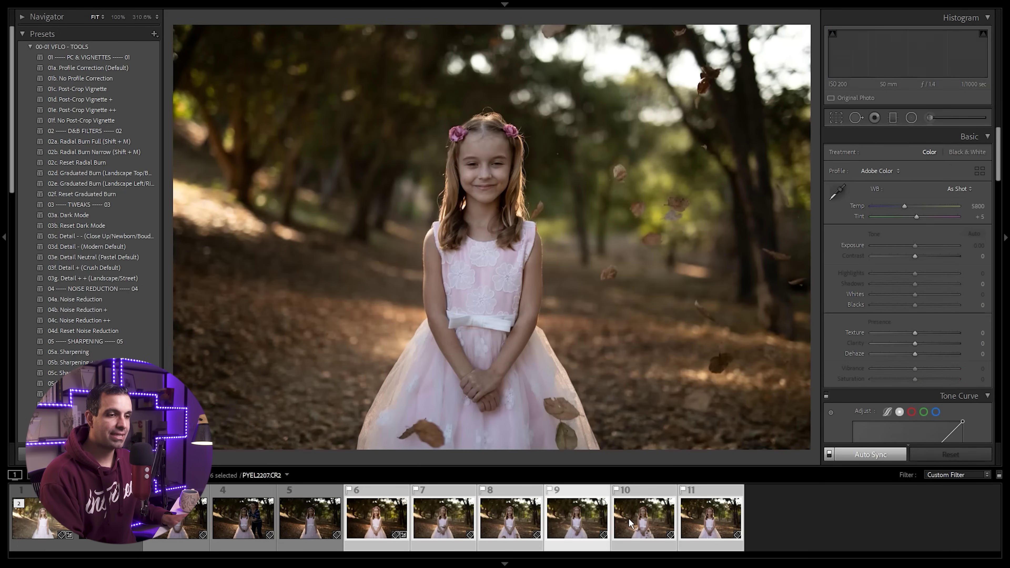
pyautogui.click(395, 523)
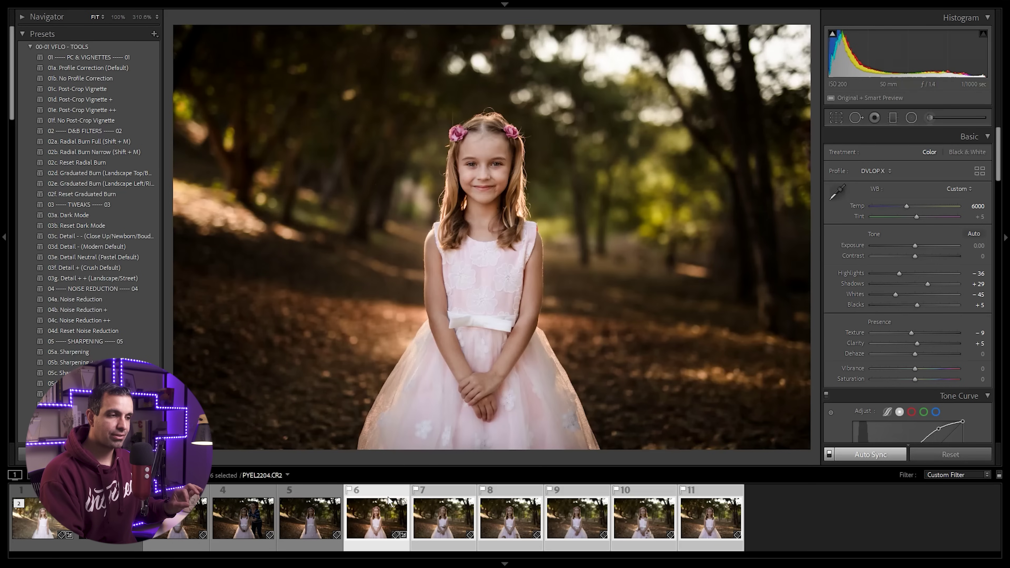
pyautogui.click(453, 500)
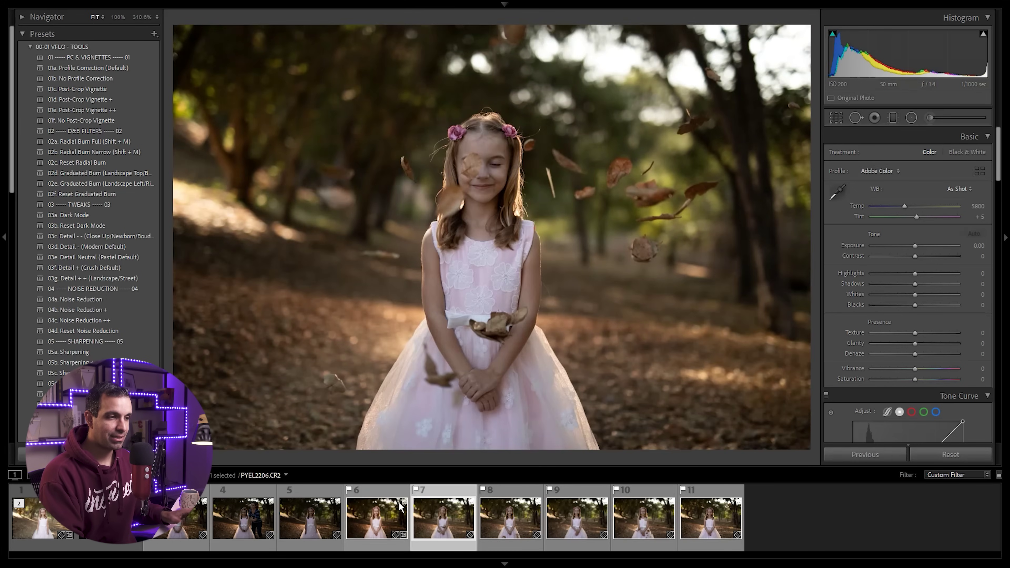
pyautogui.click(516, 499)
# Reselect photos 6–11 with the edited portrait active and update their process version
pyautogui.click(369, 522)
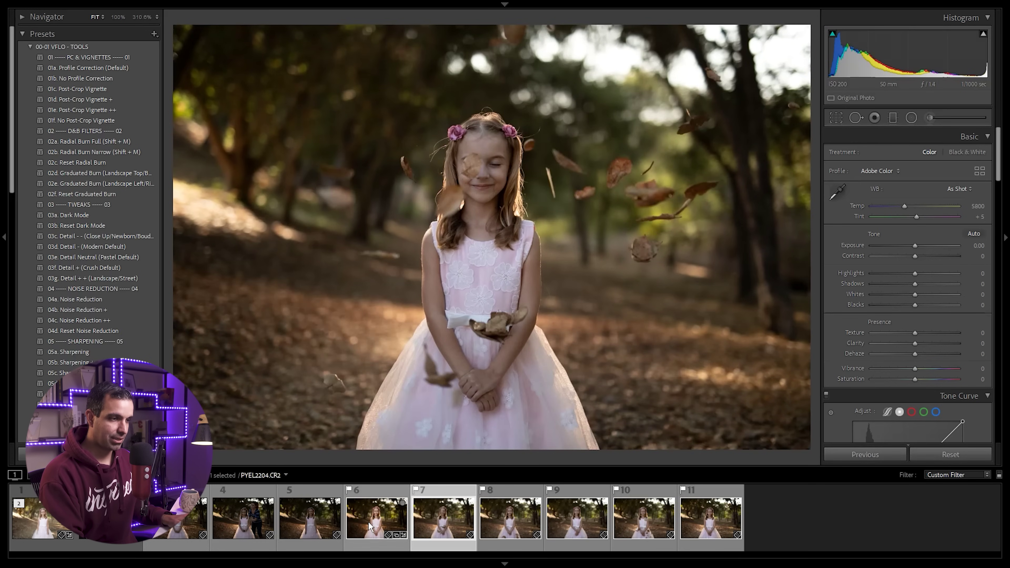
pyautogui.keyDown('shift'); pyautogui.click(704, 519); pyautogui.keyUp('shift')
pyautogui.click(443, 508)
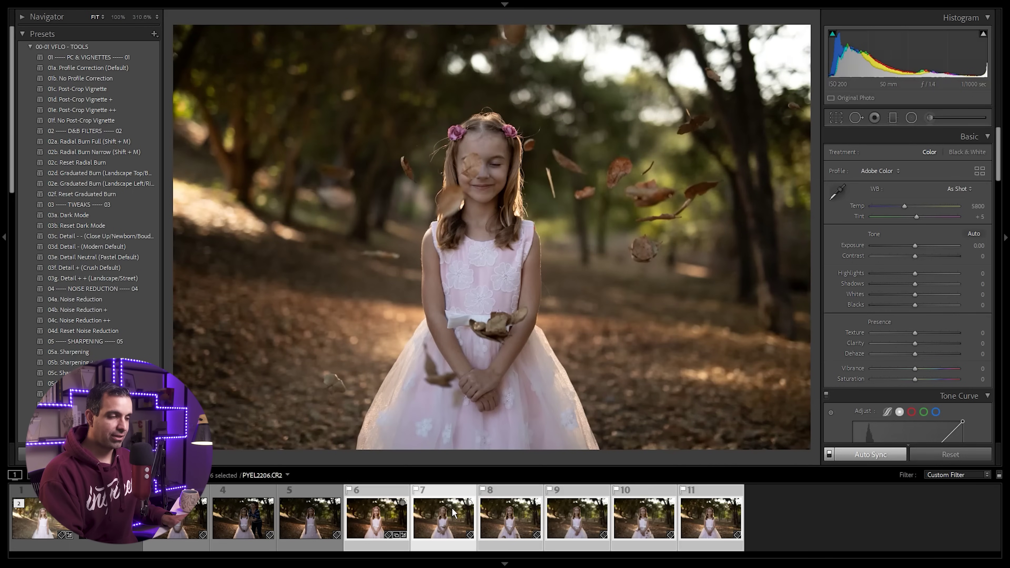
pyautogui.click(394, 521)
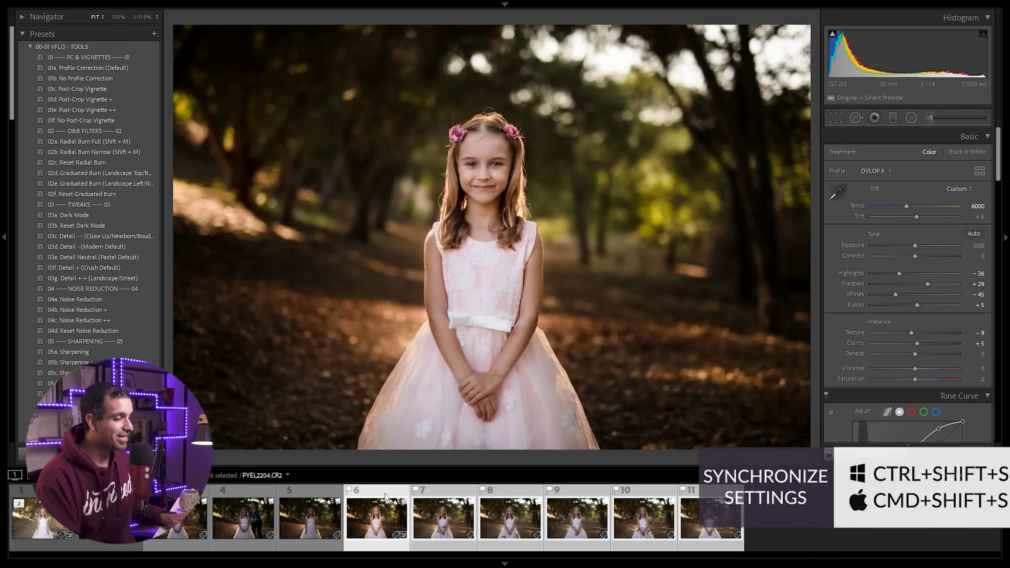
pyautogui.hotkey('ctrl', 'shift', 's')
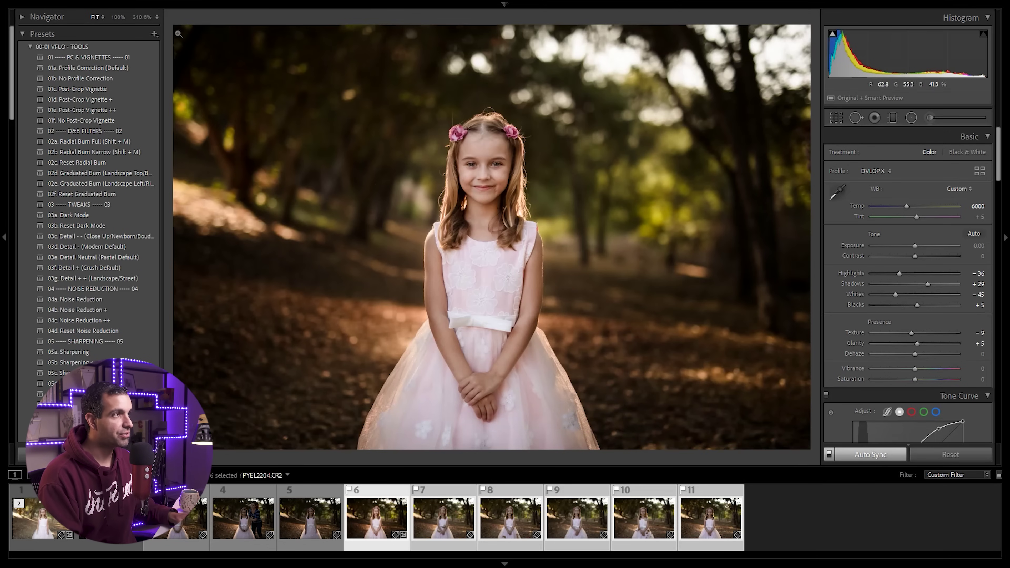
pyautogui.click(112, 4)
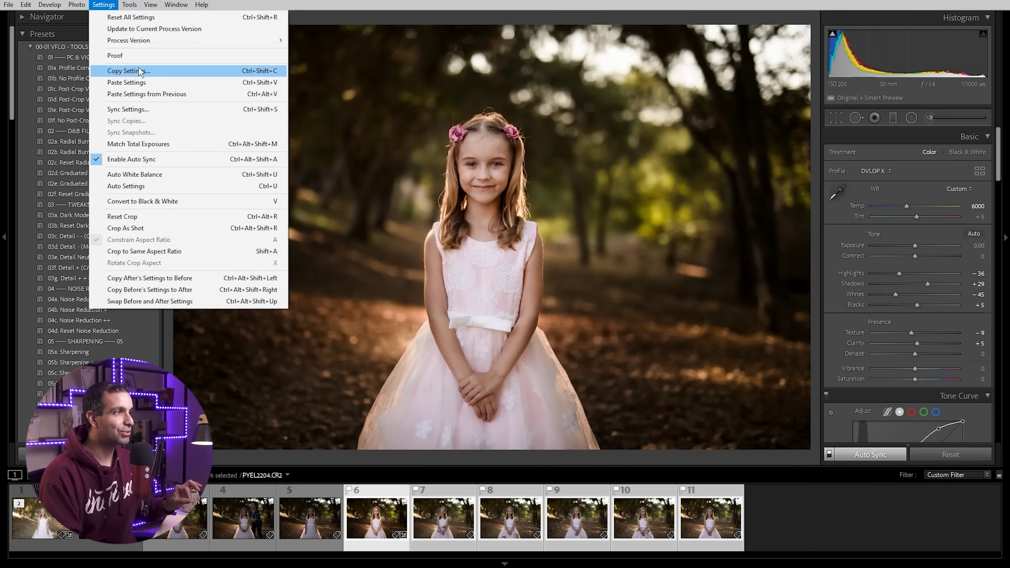
# Sync all of the portrait's settings with Check All, then verify photos 7 and 9 updated
pyautogui.click(147, 110)
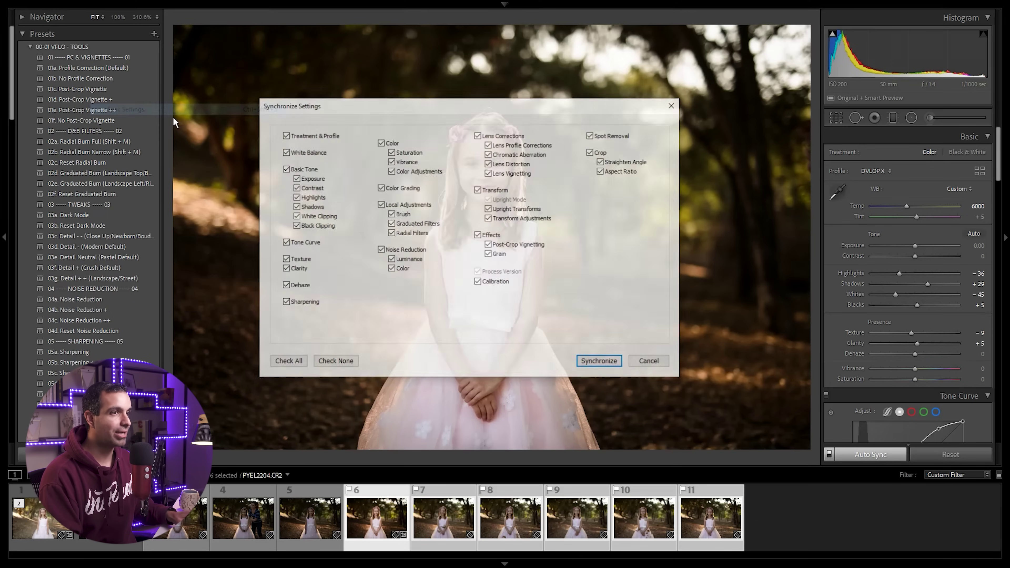
pyautogui.moveTo(441, 111); pyautogui.dragTo(449, 112)
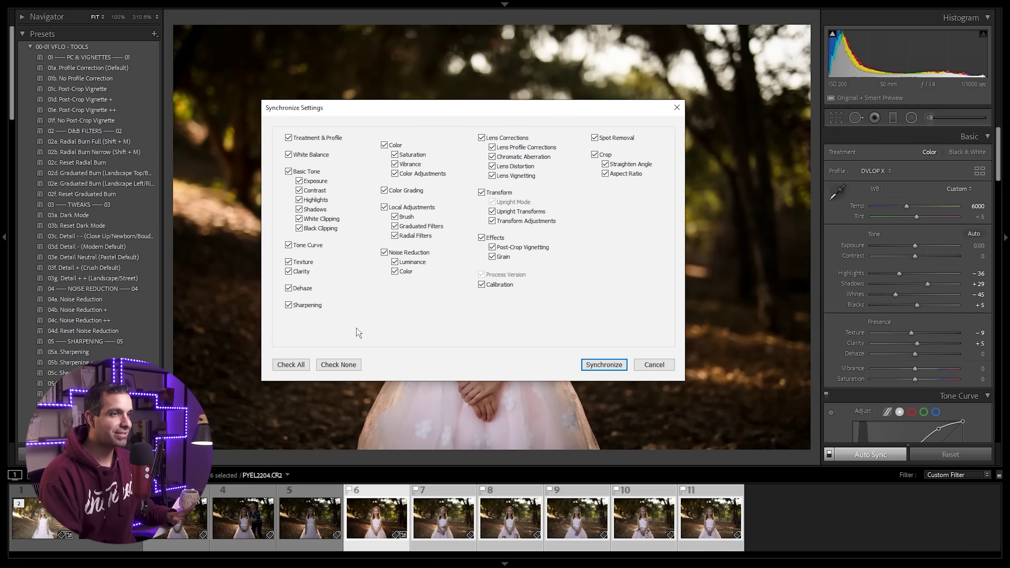
pyautogui.click(291, 365)
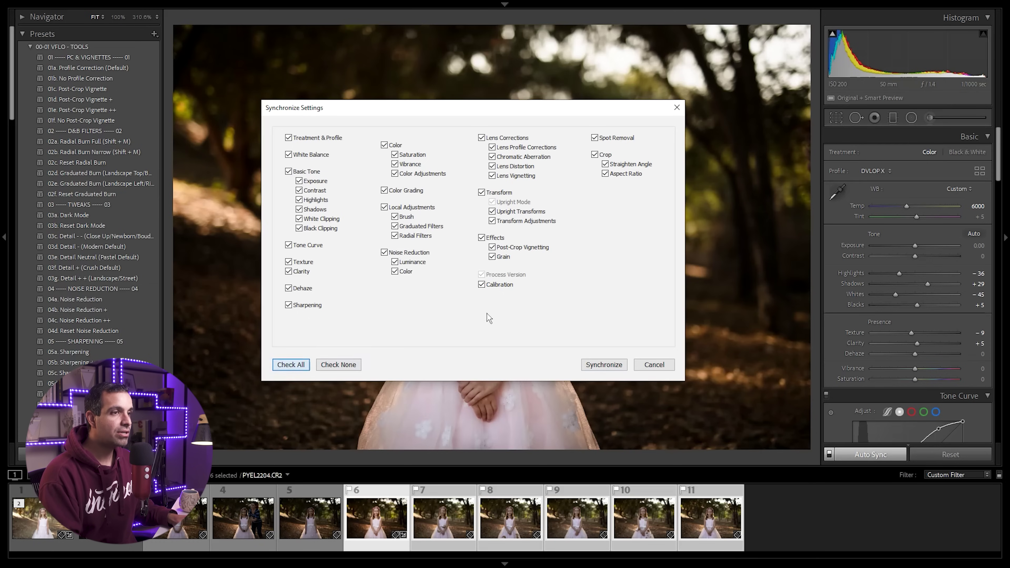
pyautogui.click(605, 365)
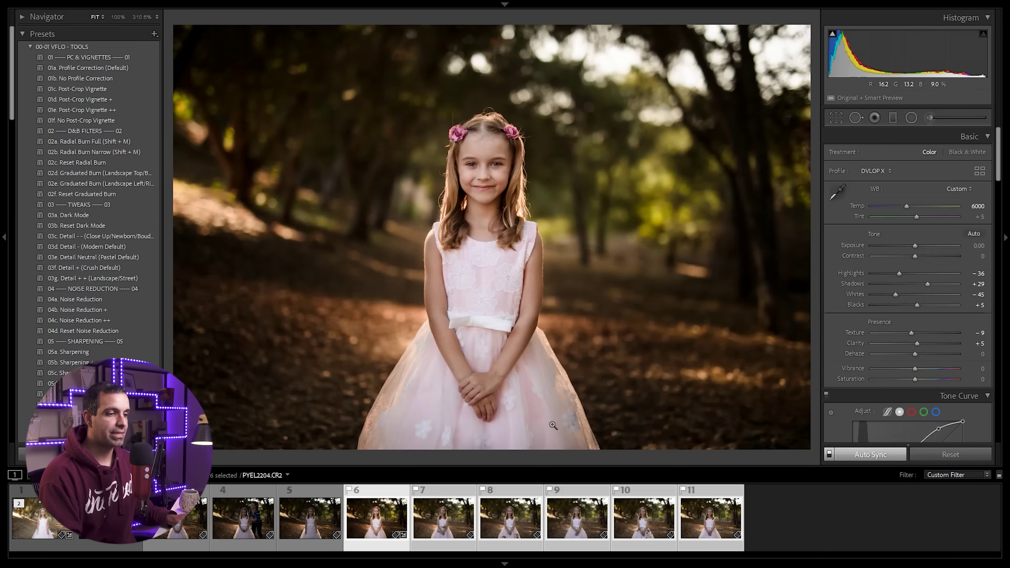
pyautogui.click(442, 515)
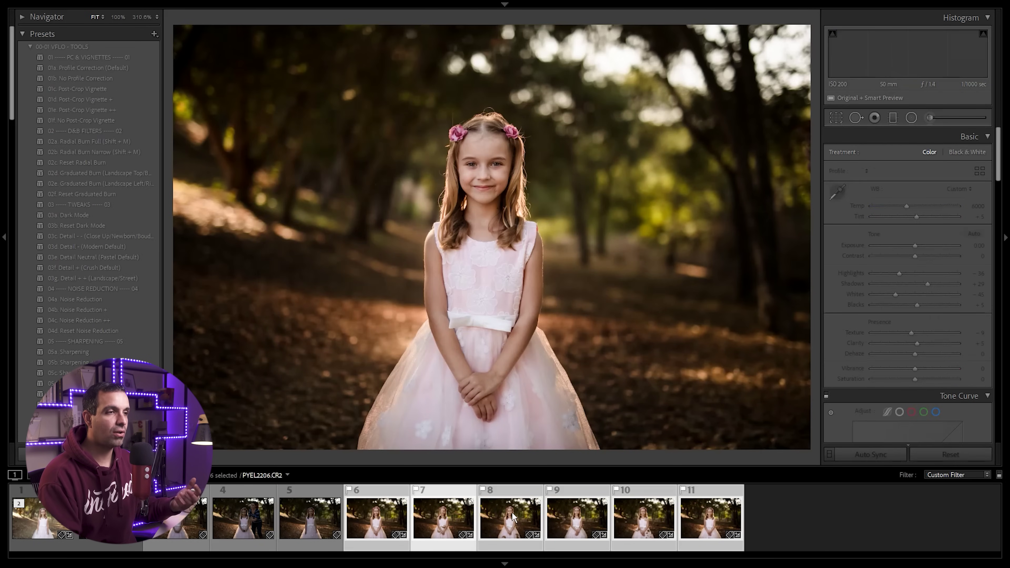
pyautogui.click(600, 520)
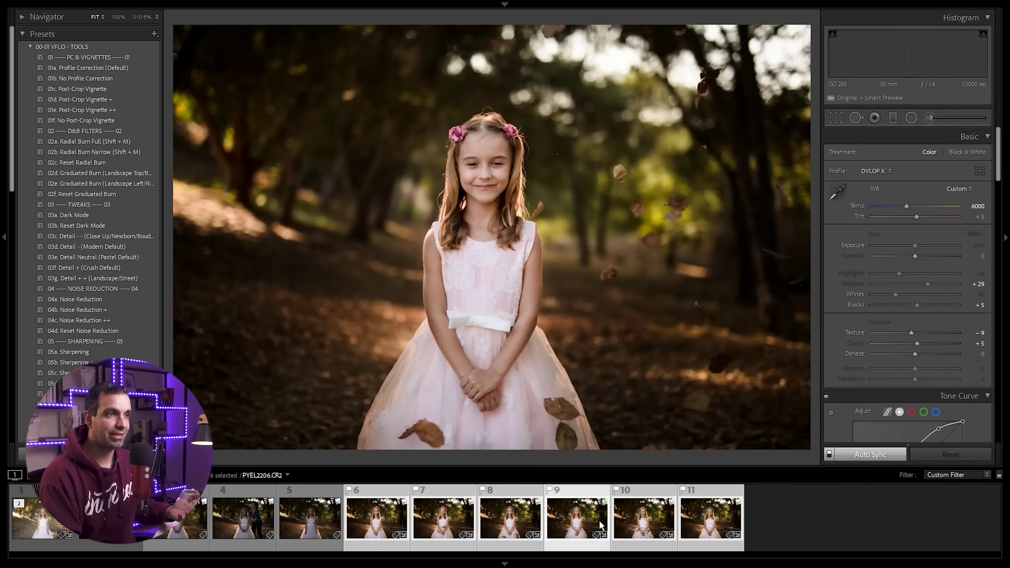
pyautogui.click(363, 519)
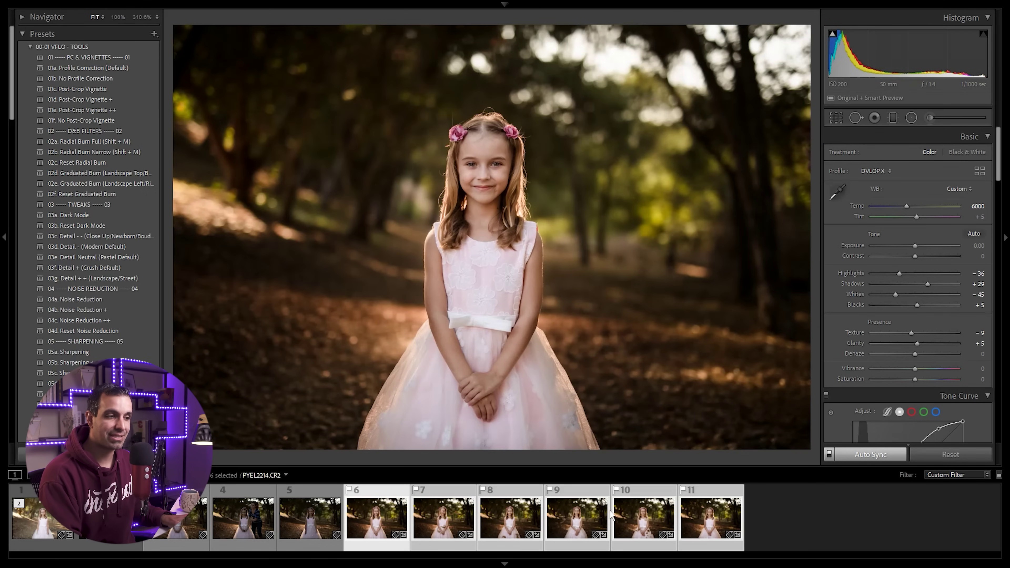
# Open the six synced photos as layers in a single Photoshop document
pyautogui.rightClick(383, 517)
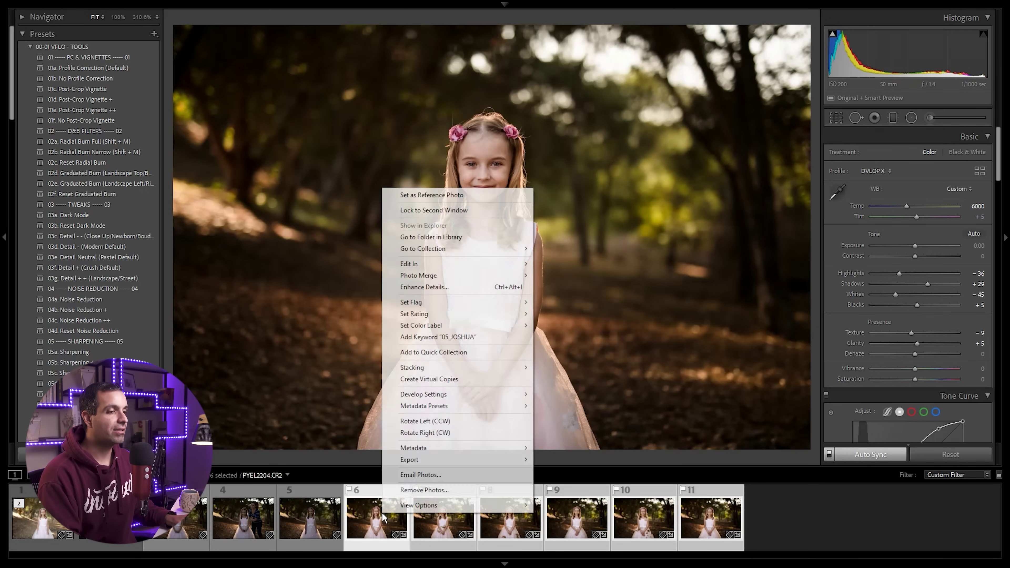
pyautogui.moveTo(468, 265)
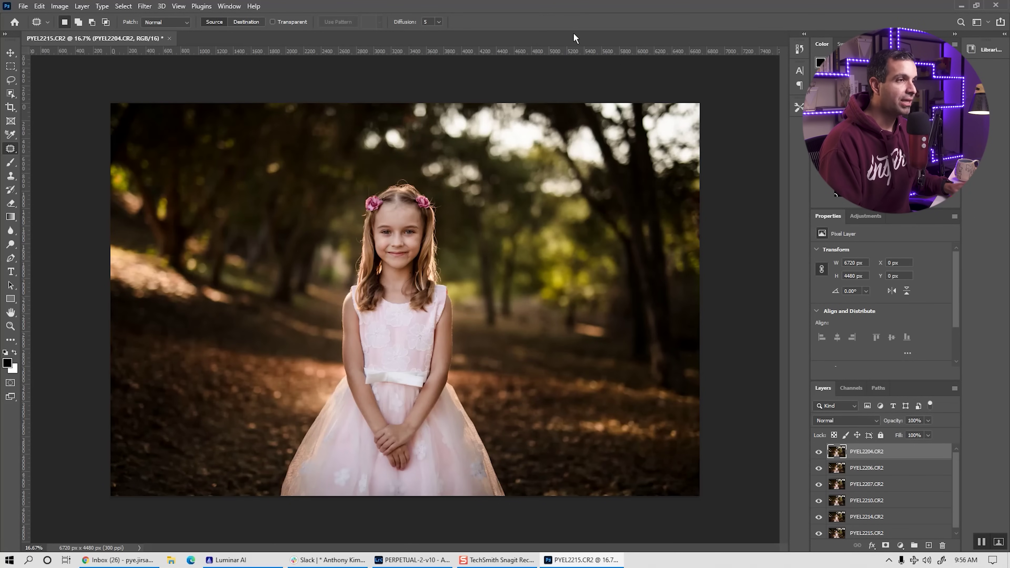
# Switch to full screen view and rename the top layer 'Most Selected'
pyautogui.press('f')
pyautogui.moveTo(605, 91); pyautogui.dragTo(542, 84)
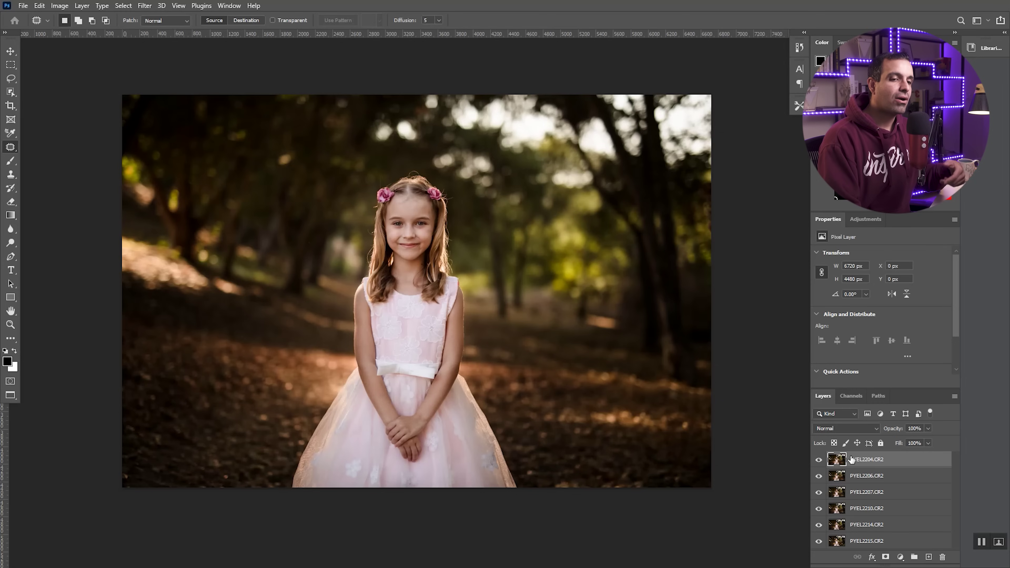
pyautogui.doubleClick(869, 461)
pyautogui.write('Most')
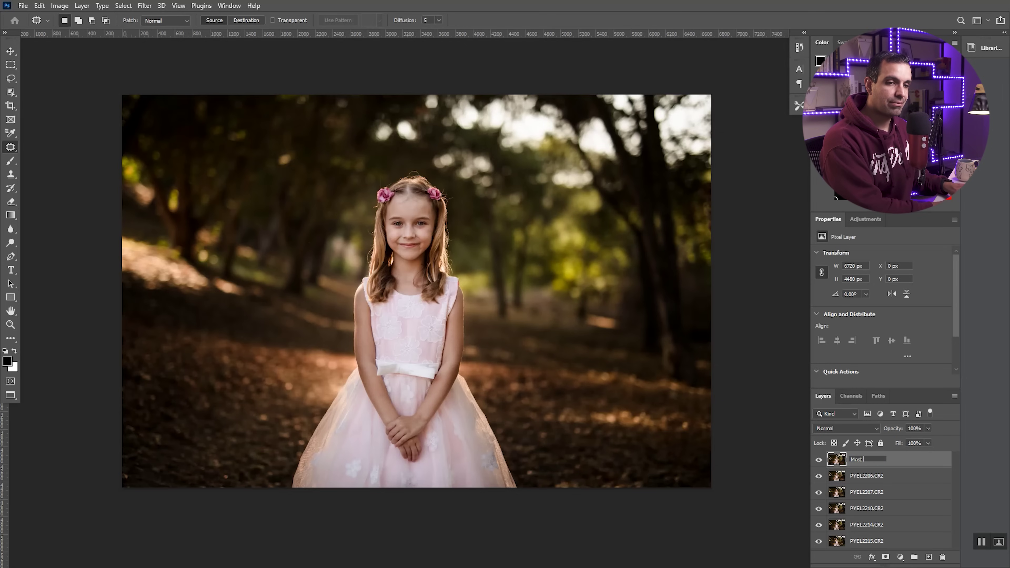
pyautogui.write(' Selected')
pyautogui.press('Return')
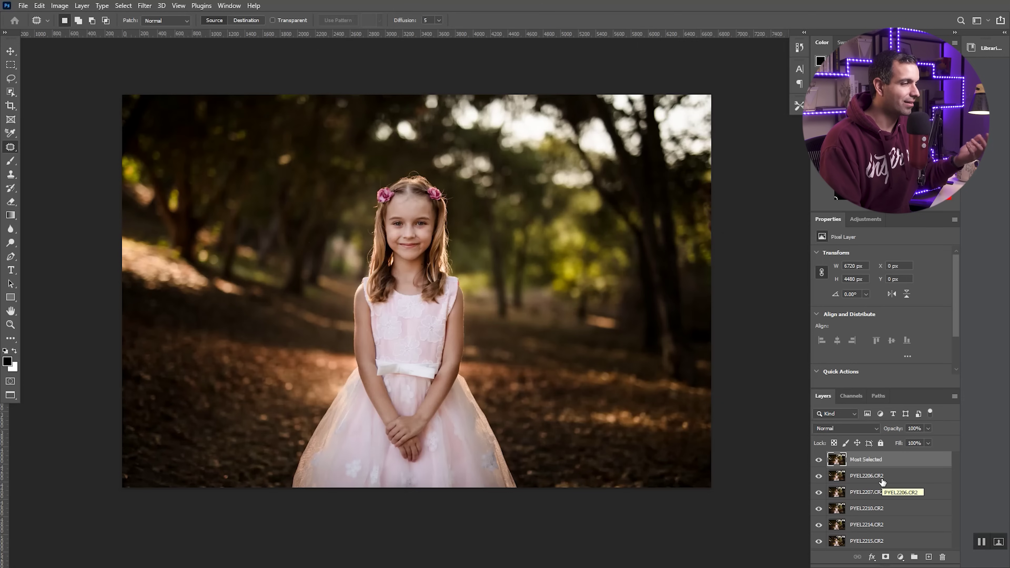
# Select all six photo layers together, from Most Selected to the bottom layer
pyautogui.click(860, 476)
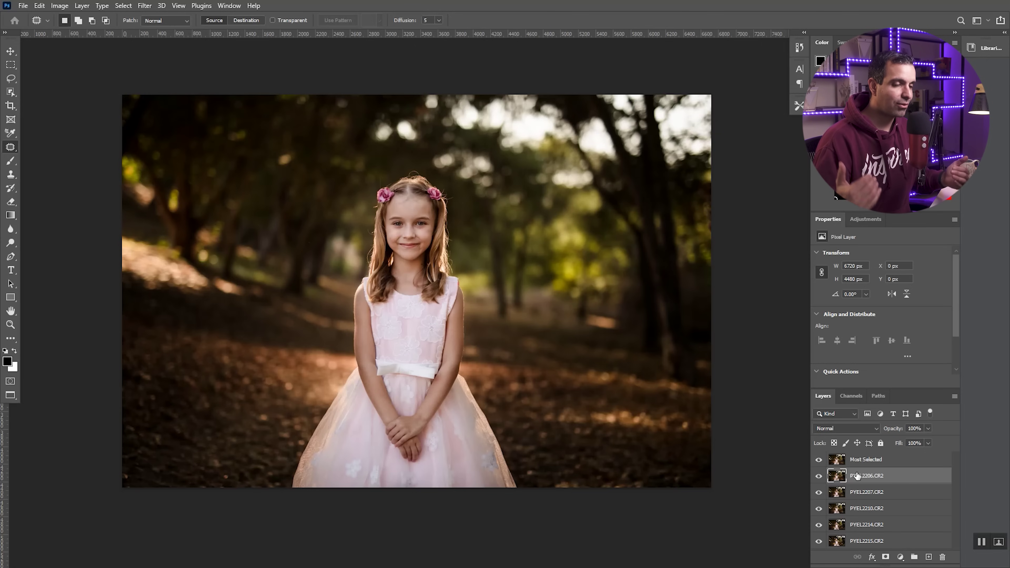
pyautogui.hotkey('alt', ']')
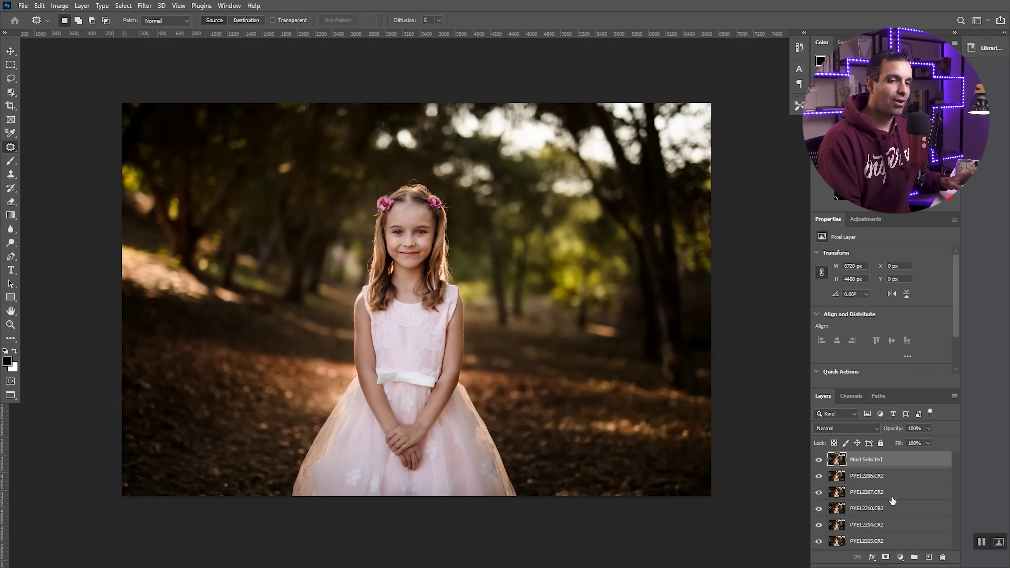
pyautogui.keyDown('shift'); pyautogui.click(896, 544); pyautogui.keyUp('shift')
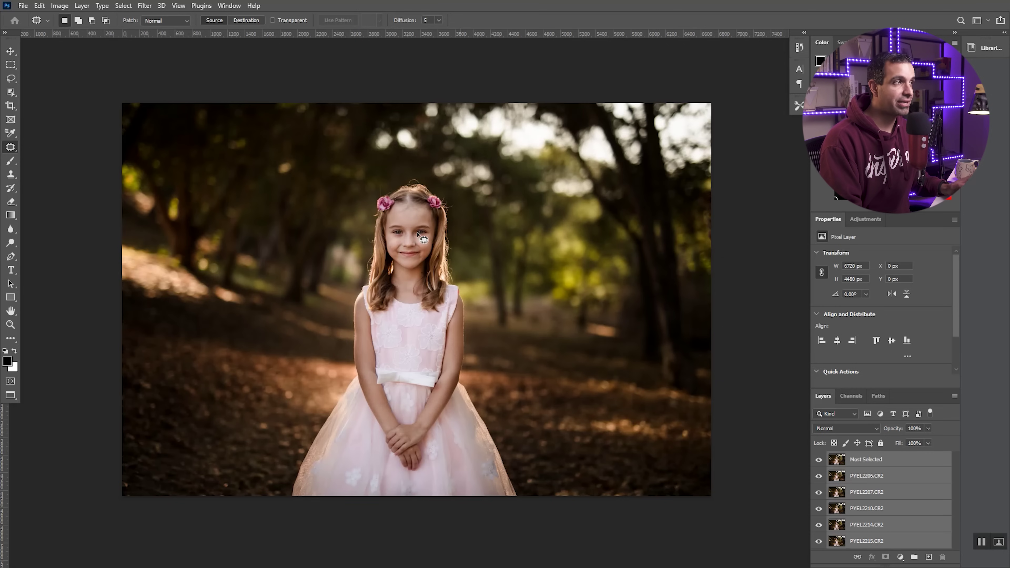
# Auto-align the selected layers with Auto projection and recentre the aligned image
pyautogui.click(40, 6)
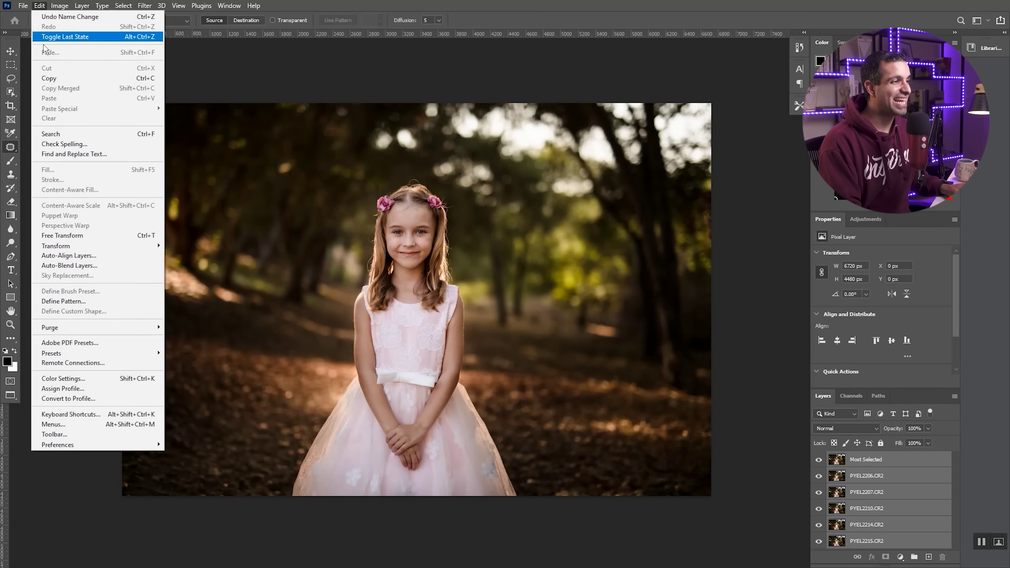
pyautogui.click(75, 256)
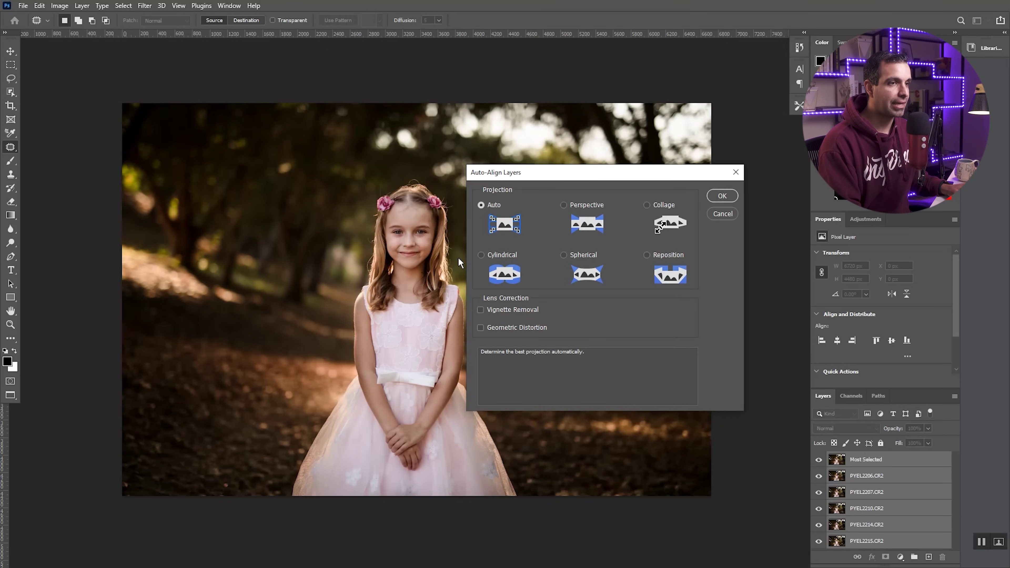
pyautogui.click(722, 196)
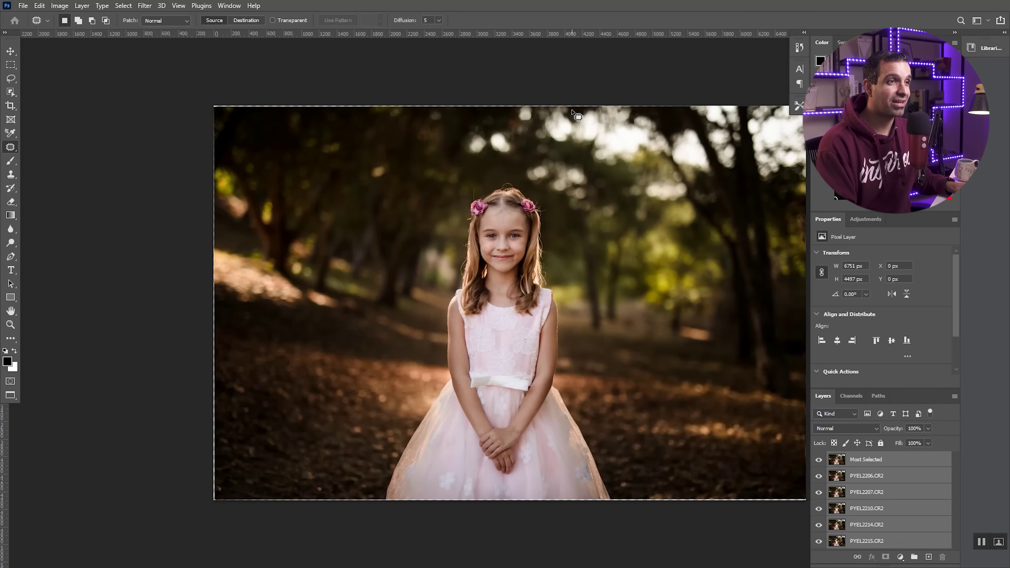
pyautogui.moveTo(559, 101); pyautogui.dragTo(485, 94)
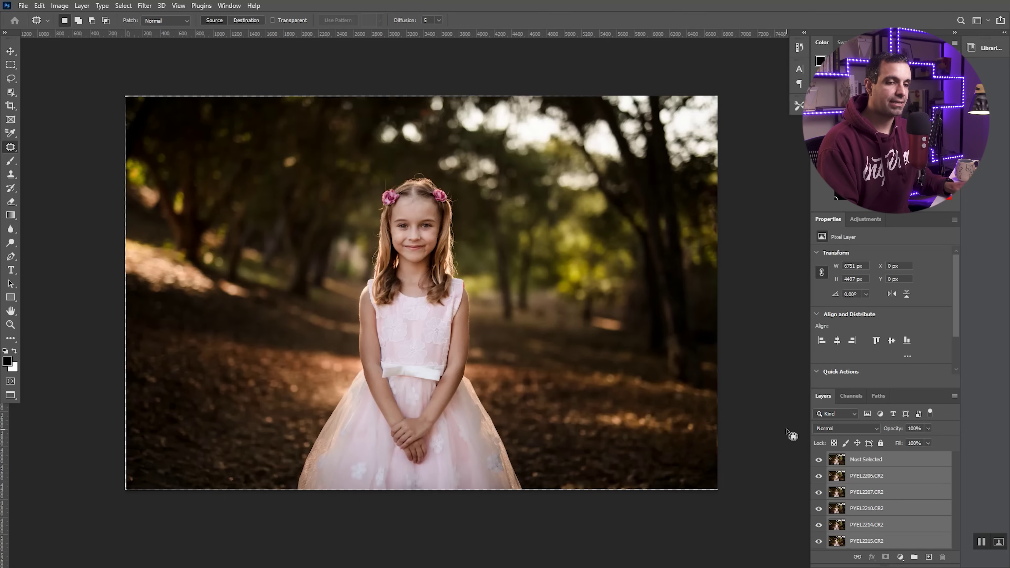
# Move PYEL2206.CR2 above Most Selected and give it a black, fully hiding mask
pyautogui.click(865, 467)
pyautogui.click(861, 475)
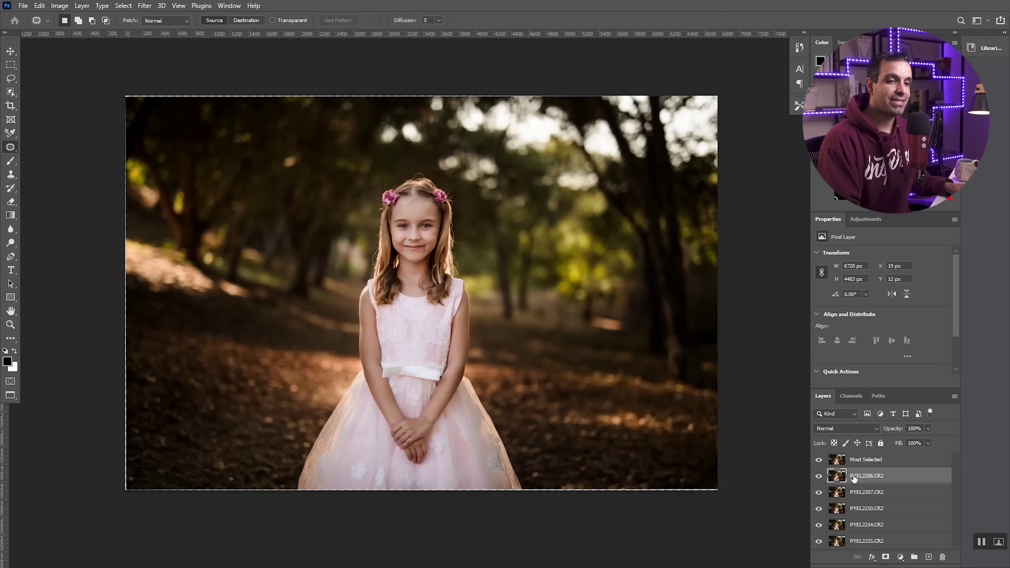
pyautogui.moveTo(854, 479); pyautogui.dragTo(860, 463)
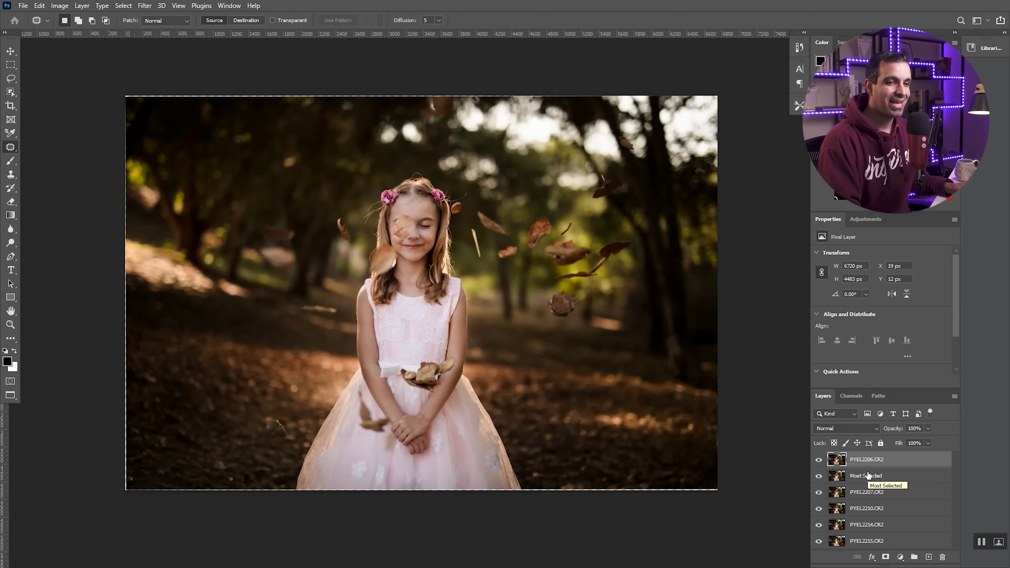
pyautogui.moveTo(867, 482); pyautogui.dragTo(875, 513)
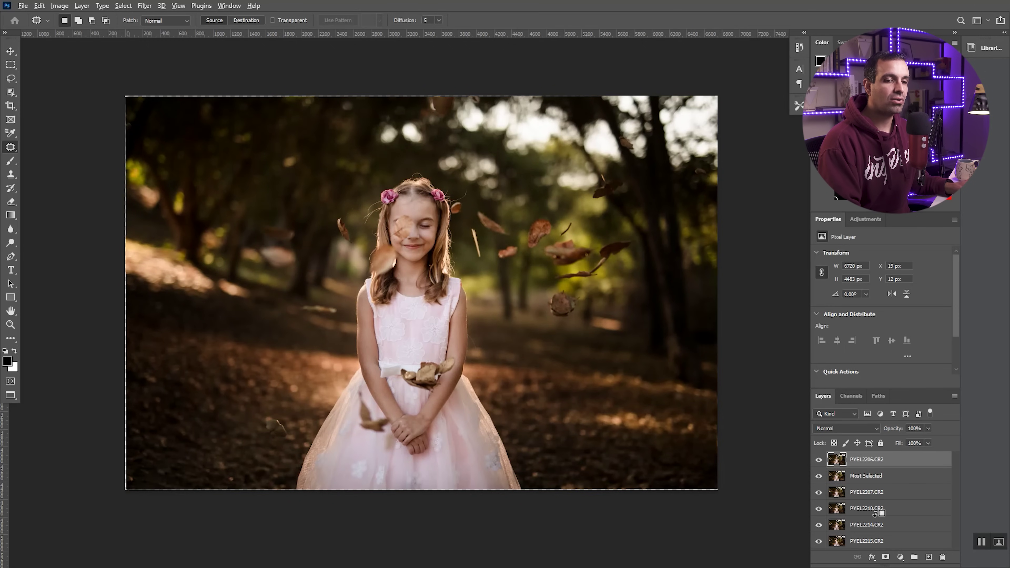
pyautogui.keyDown('alt'); pyautogui.click(885, 558); pyautogui.keyUp('alt')
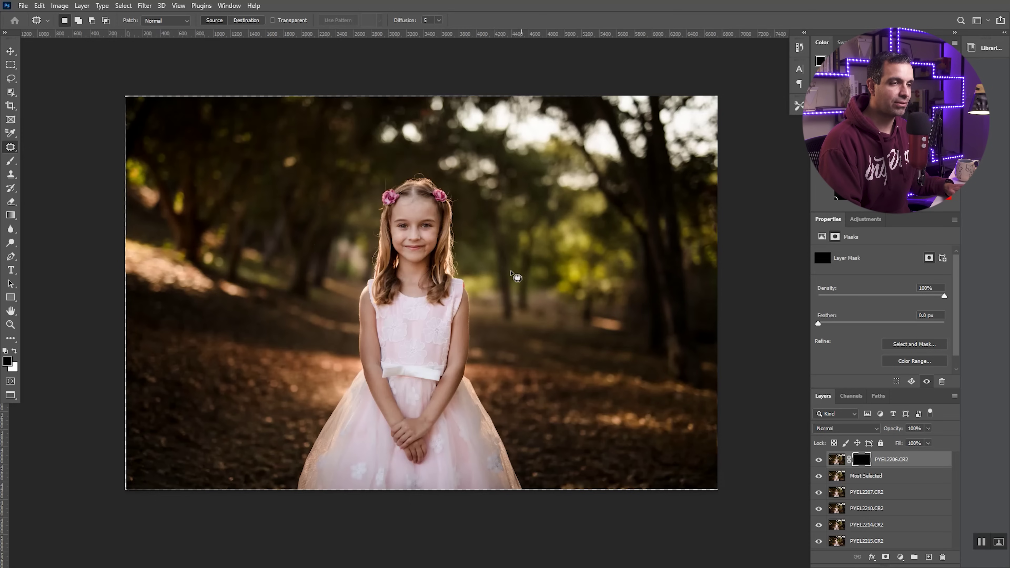
# Paint white on the mask to reveal the falling leaves right of the girl and near her hair
pyautogui.press('b')
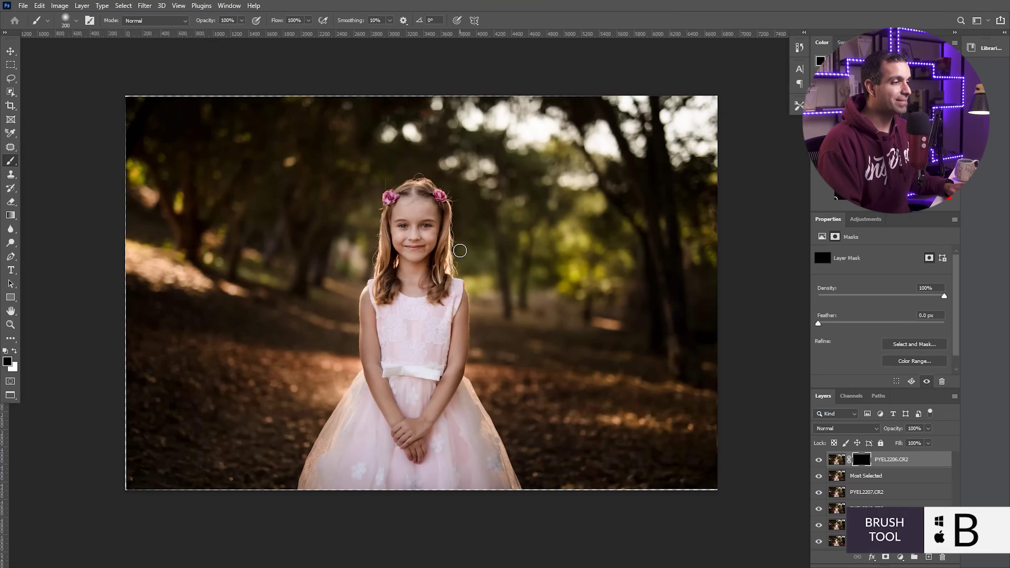
pyautogui.press('x')
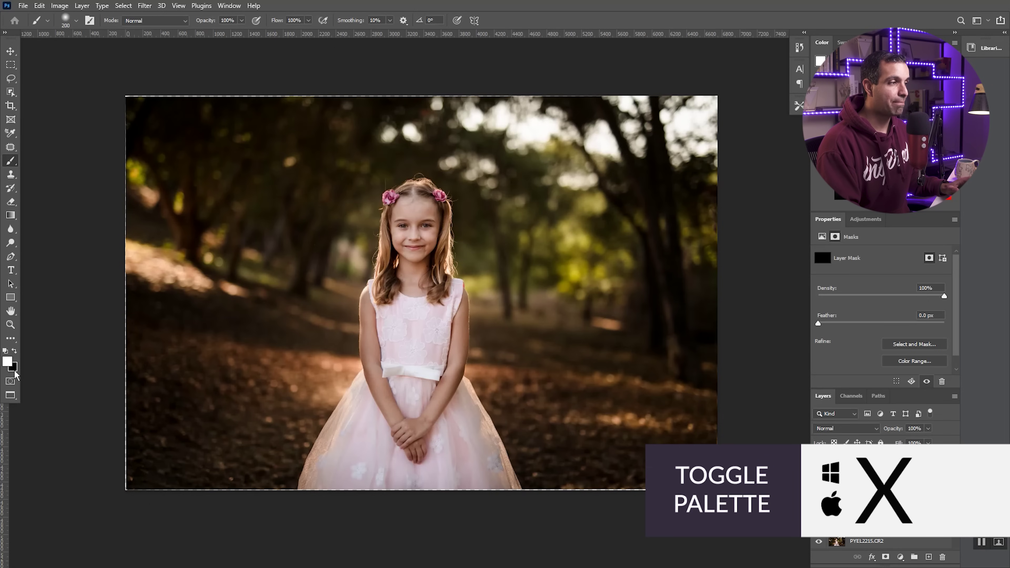
pyautogui.press(']')
pyautogui.press(']')
pyautogui.press(']')
pyautogui.press(']')
pyautogui.press(']')
pyautogui.press(']')
pyautogui.press(']')
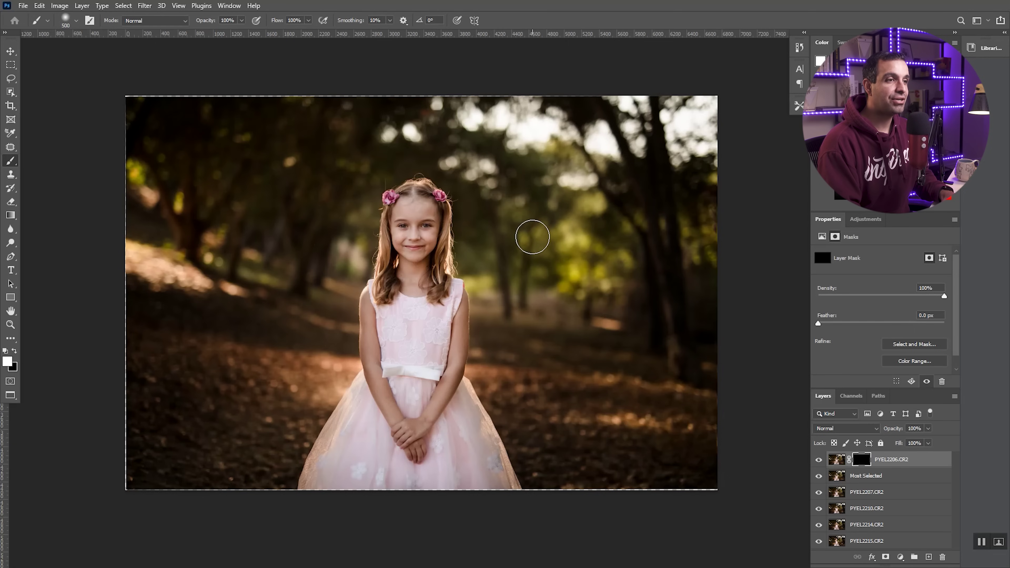
pyautogui.press(']')
pyautogui.moveTo(526, 225)
pyautogui.mouseDown()
pyautogui.moveTo(529, 254)
pyautogui.moveTo(517, 232)
pyautogui.moveTo(567, 233)
pyautogui.moveTo(586, 255)
pyautogui.moveTo(616, 254)
pyautogui.moveTo(602, 261)
pyautogui.moveTo(557, 234)
pyautogui.mouseUp()
pyautogui.scroll(-3, 557, 235)
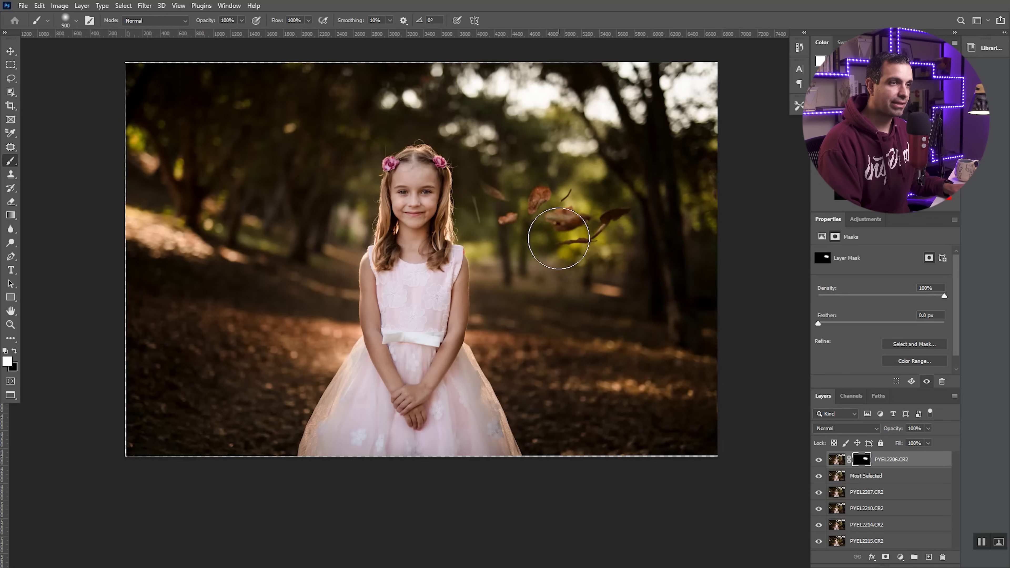
pyautogui.scroll(2, 557, 234)
pyautogui.scroll(1, 558, 236)
pyautogui.press('[')
pyautogui.press('[')
pyautogui.press('[')
pyautogui.press('[')
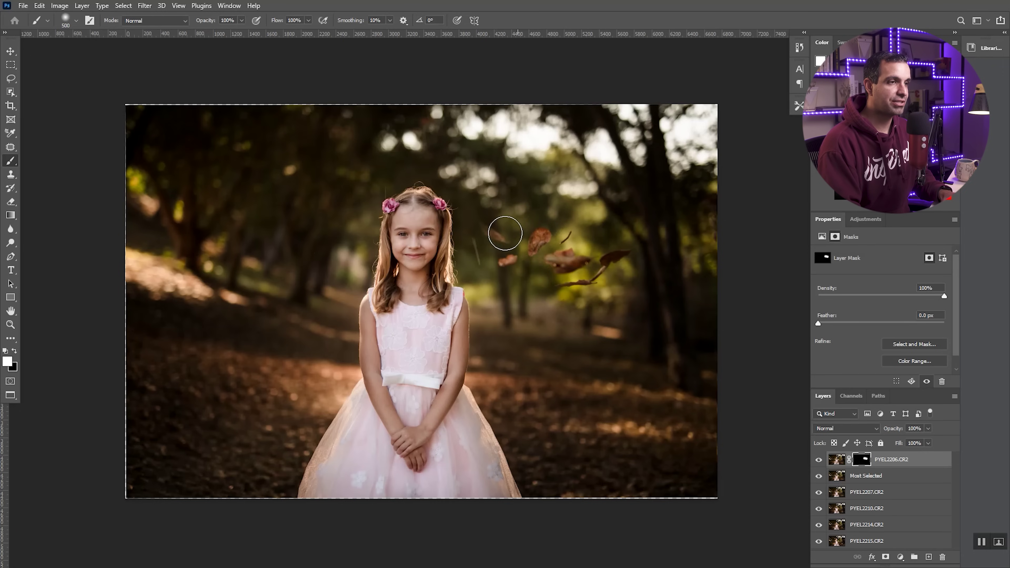
pyautogui.press('[')
pyautogui.press('[')
pyautogui.press('[')
pyautogui.moveTo(480, 225)
pyautogui.mouseDown()
pyautogui.moveTo(482, 258)
pyautogui.moveTo(490, 225)
pyautogui.moveTo(512, 241)
pyautogui.moveTo(471, 240)
pyautogui.moveTo(481, 265)
pyautogui.moveTo(498, 228)
pyautogui.mouseUp()
# Paint black on the mask to hide the thin stick and stray leaves
pyautogui.press('x')
pyautogui.press(']')
pyautogui.press(']')
pyautogui.press(']')
pyautogui.press('x')
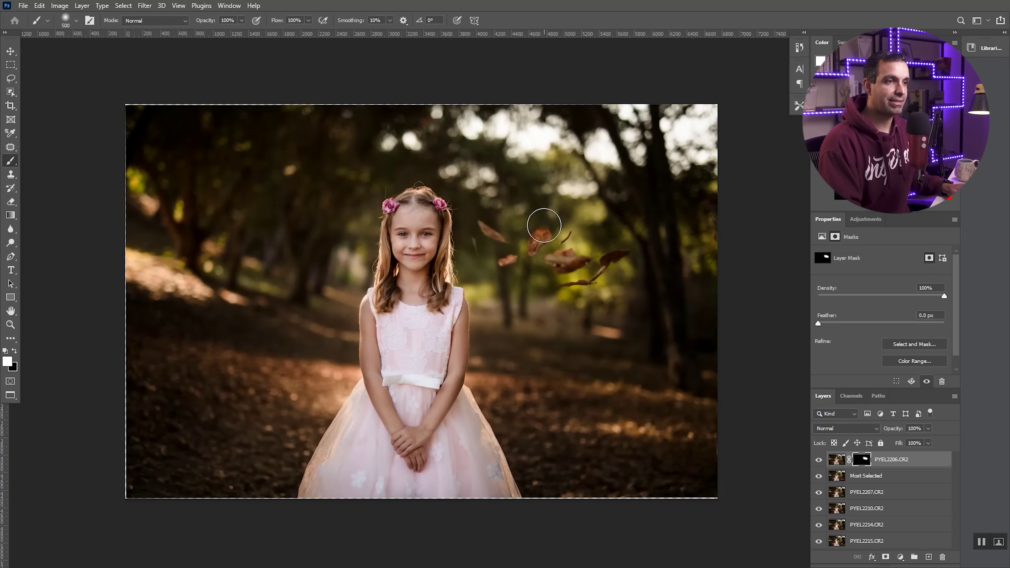
pyautogui.press('[')
pyautogui.press('[')
pyautogui.press('[')
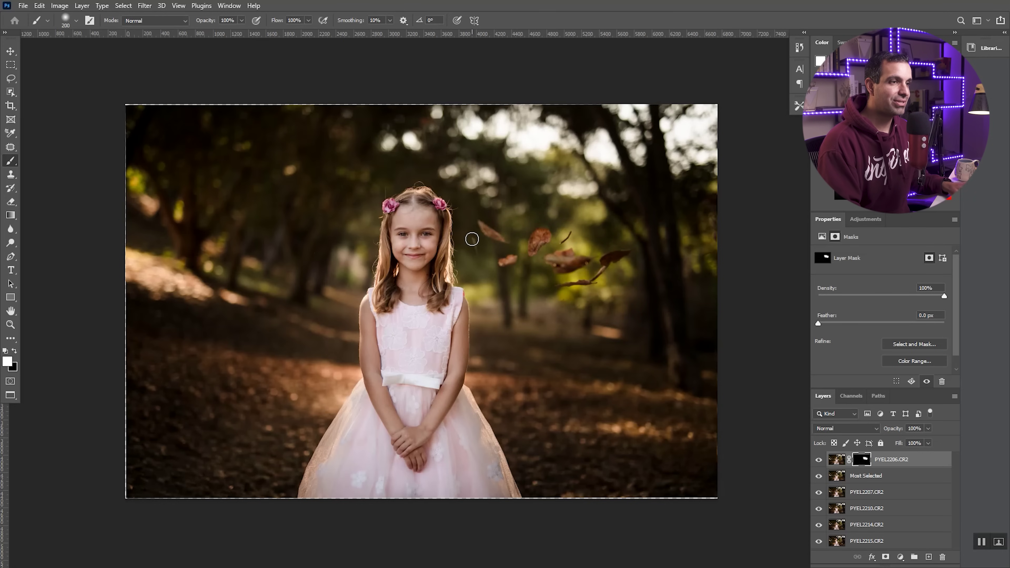
pyautogui.press('x')
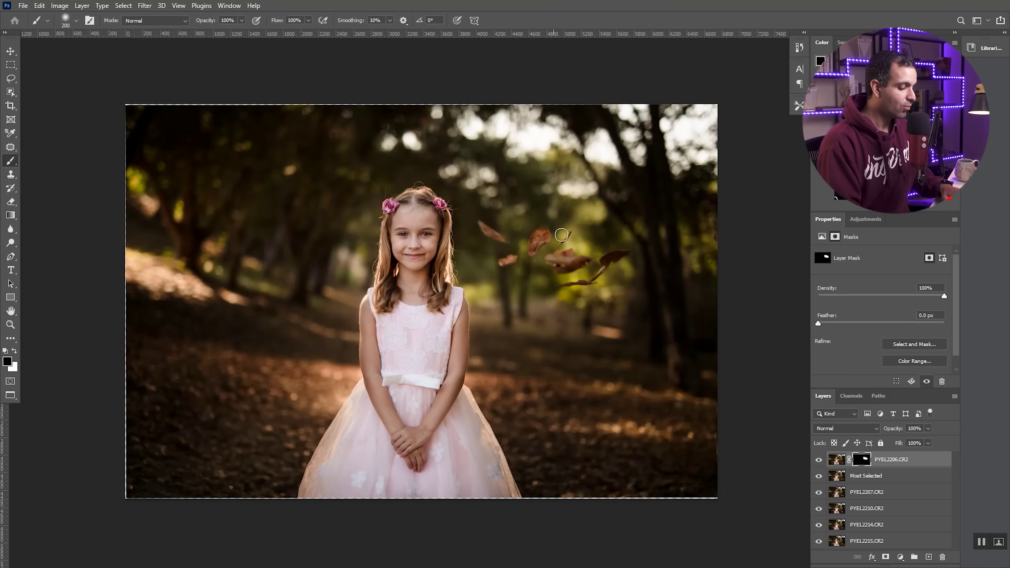
pyautogui.press(']')
pyautogui.press(']')
pyautogui.press(']')
pyautogui.press(']')
pyautogui.press(']')
pyautogui.press(']')
pyautogui.moveTo(569, 232)
pyautogui.mouseDown()
pyautogui.moveTo(552, 227)
pyautogui.moveTo(544, 239)
pyautogui.moveTo(554, 257)
pyautogui.moveTo(620, 266)
pyautogui.moveTo(575, 309)
pyautogui.moveTo(555, 311)
pyautogui.moveTo(563, 317)
pyautogui.mouseUp()
pyautogui.press('x')
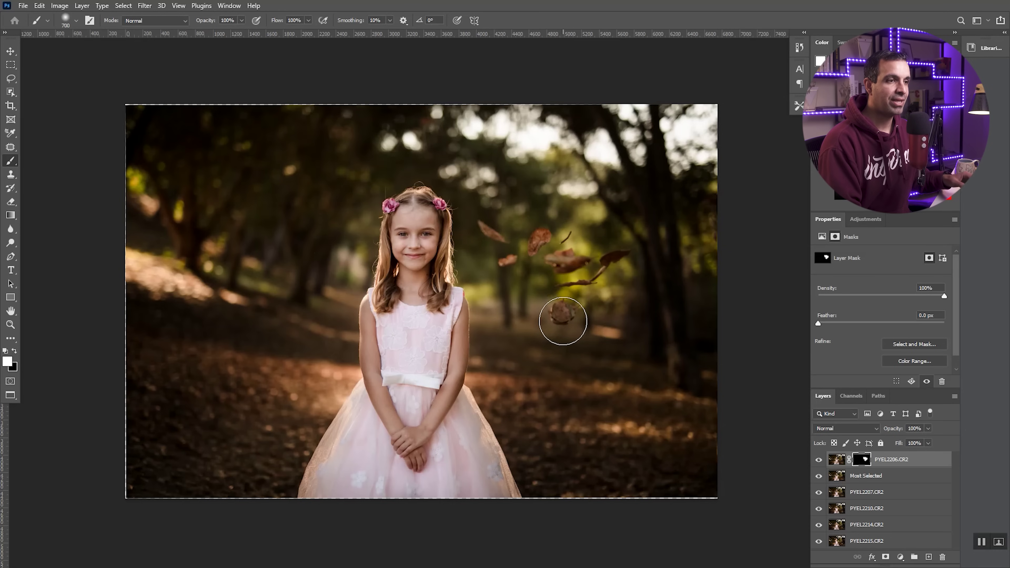
pyautogui.click(836, 460)
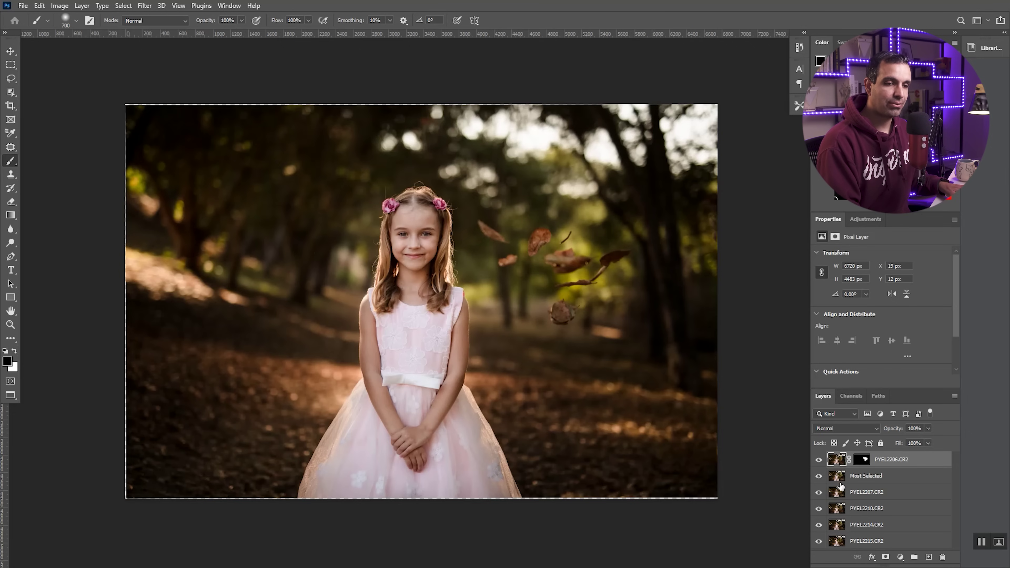
# Duplicate the leaves layer, delete the copy's mask, and set the copy to 70% opacity
pyautogui.hotkey('ctrl', 'j')
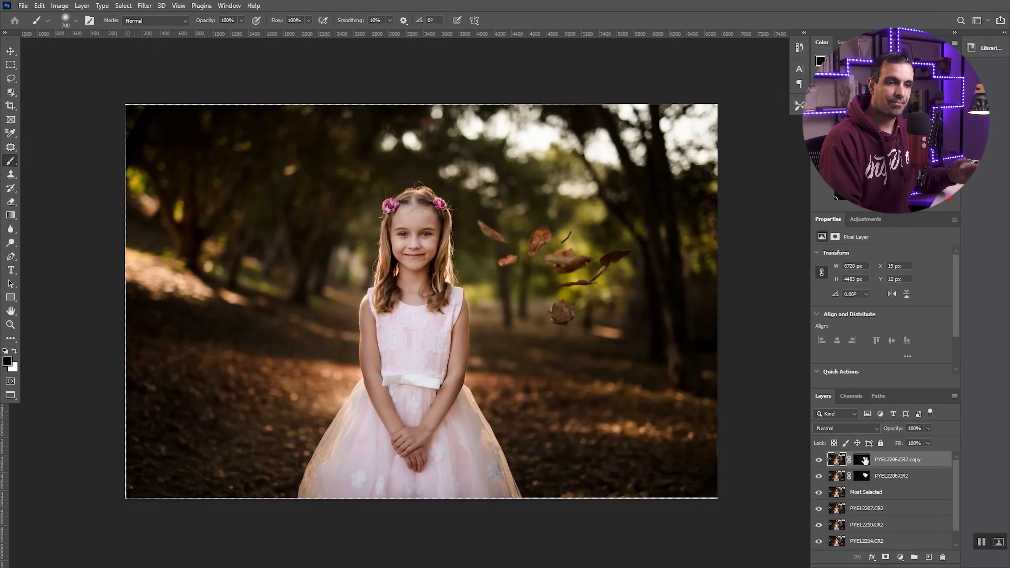
pyautogui.moveTo(864, 460); pyautogui.dragTo(942, 556)
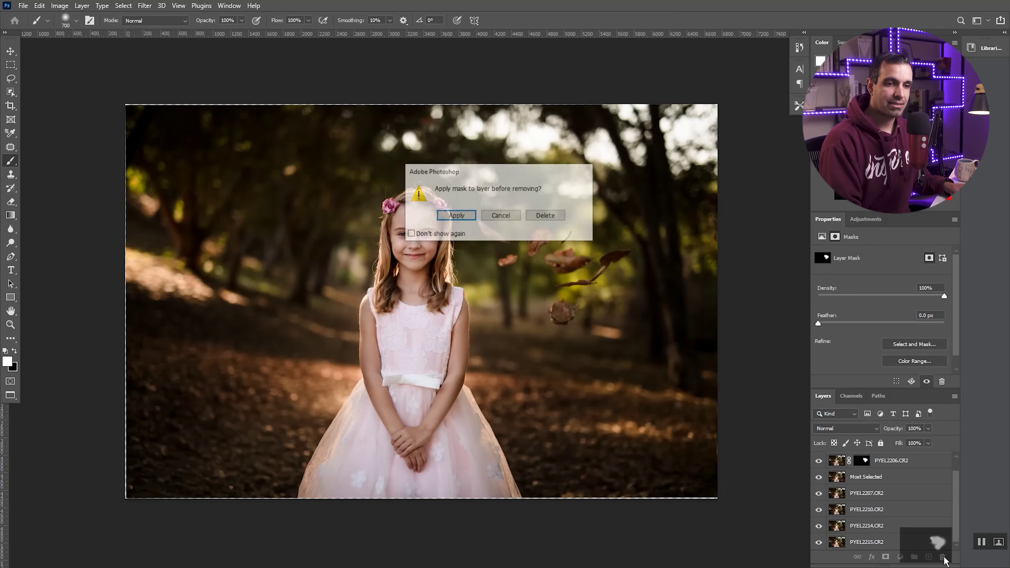
pyautogui.click(547, 216)
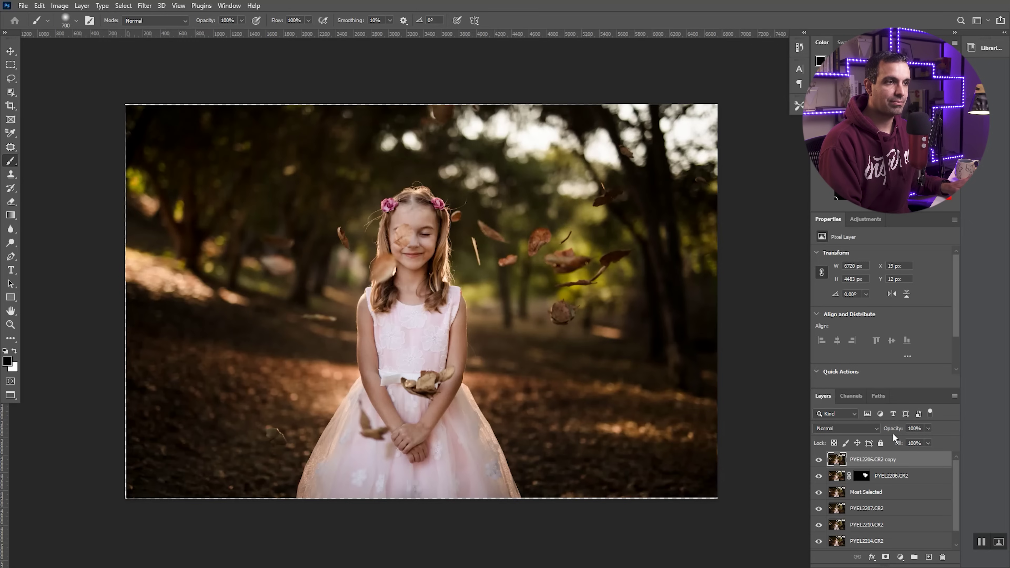
pyautogui.moveTo(895, 431); pyautogui.dragTo(917, 430)
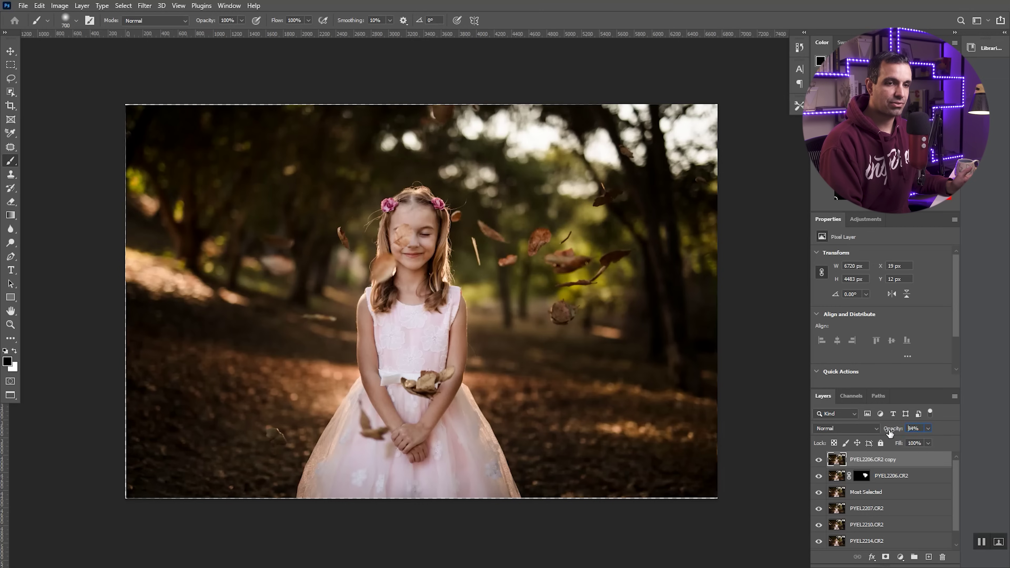
pyautogui.moveTo(883, 435); pyautogui.dragTo(881, 435)
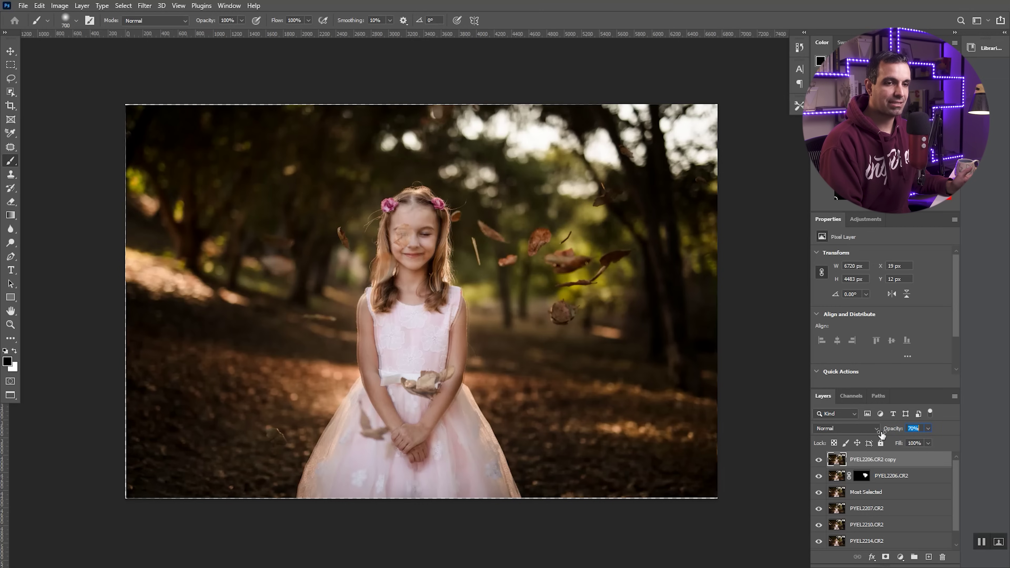
# Paint white on the original PYEL2206.CR2 mask to reveal more leaves, then delete the copy
pyautogui.click(862, 477)
pyautogui.press('x')
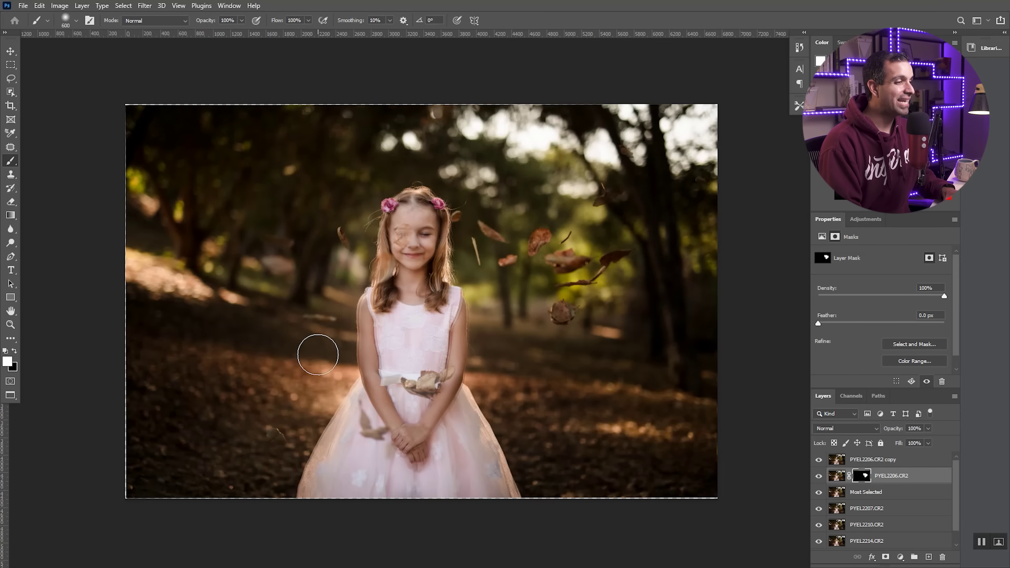
pyautogui.press('[')
pyautogui.press('[')
pyautogui.press('[')
pyautogui.press('[')
pyautogui.press('[')
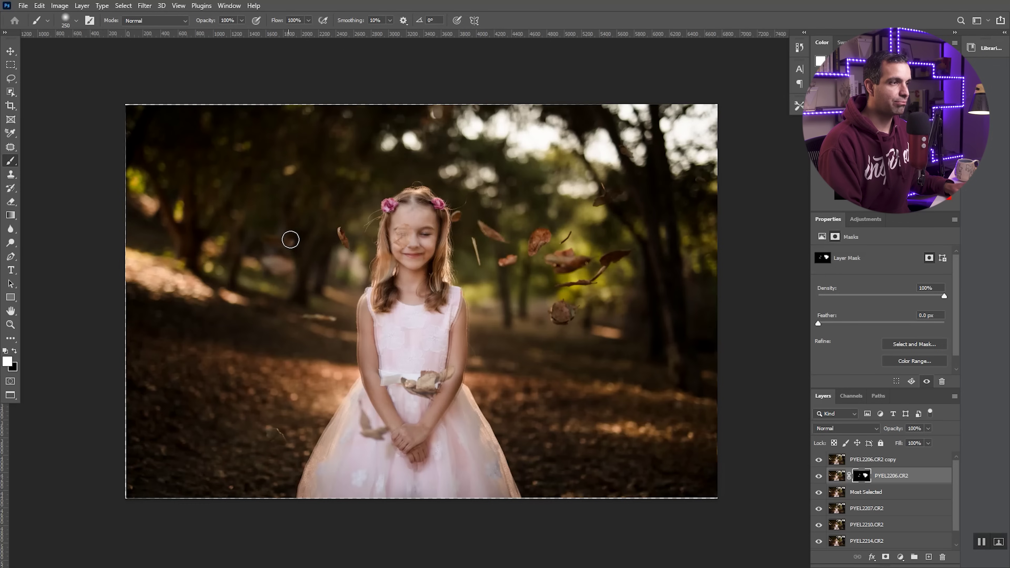
pyautogui.scroll(1, 273, 442)
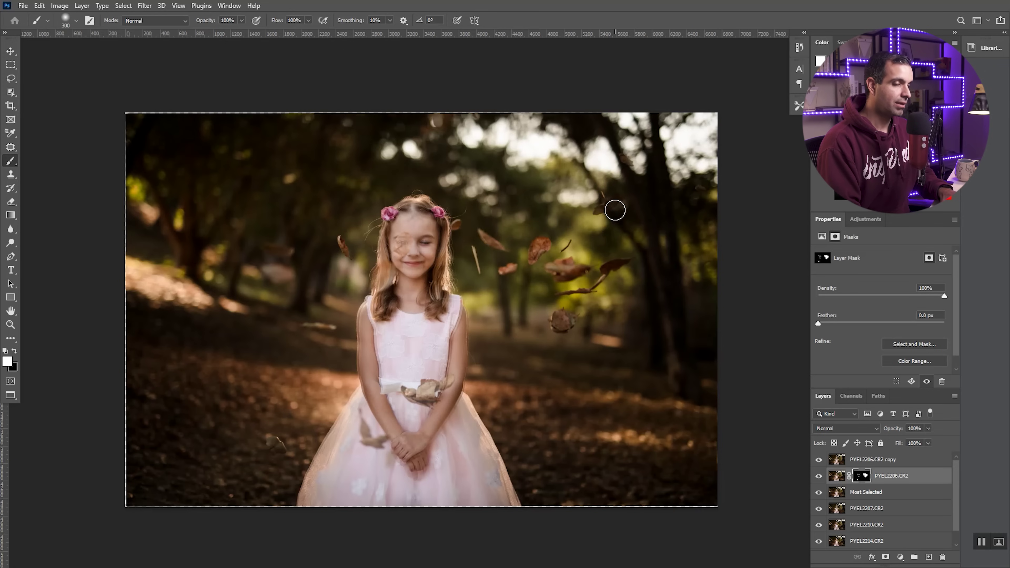
pyautogui.press(']')
pyautogui.press(']')
pyautogui.press(']')
pyautogui.press(']')
pyautogui.press(']')
pyautogui.press(']')
pyautogui.press(']')
pyautogui.press('[')
pyautogui.press('[')
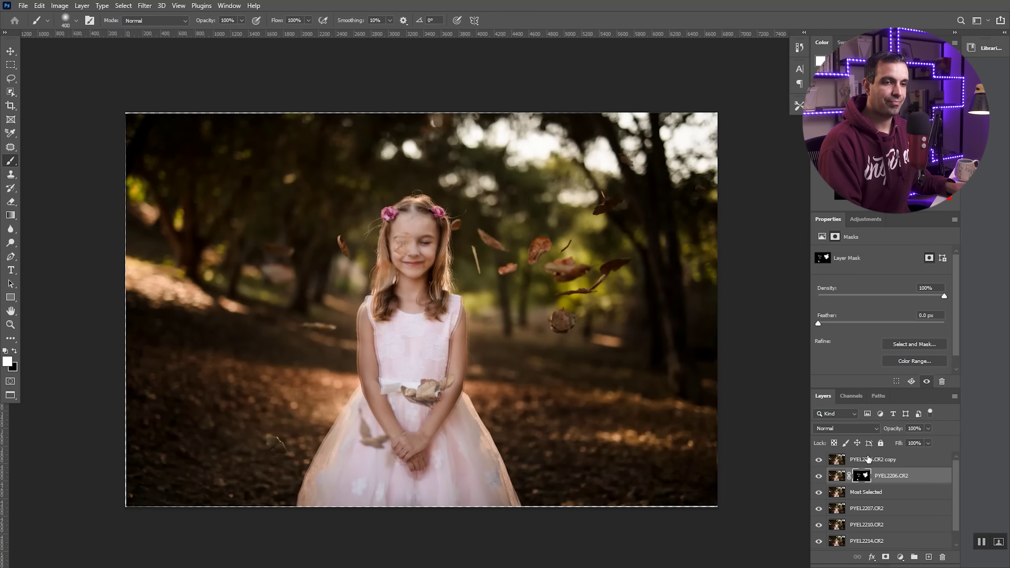
pyautogui.moveTo(845, 460); pyautogui.dragTo(944, 558)
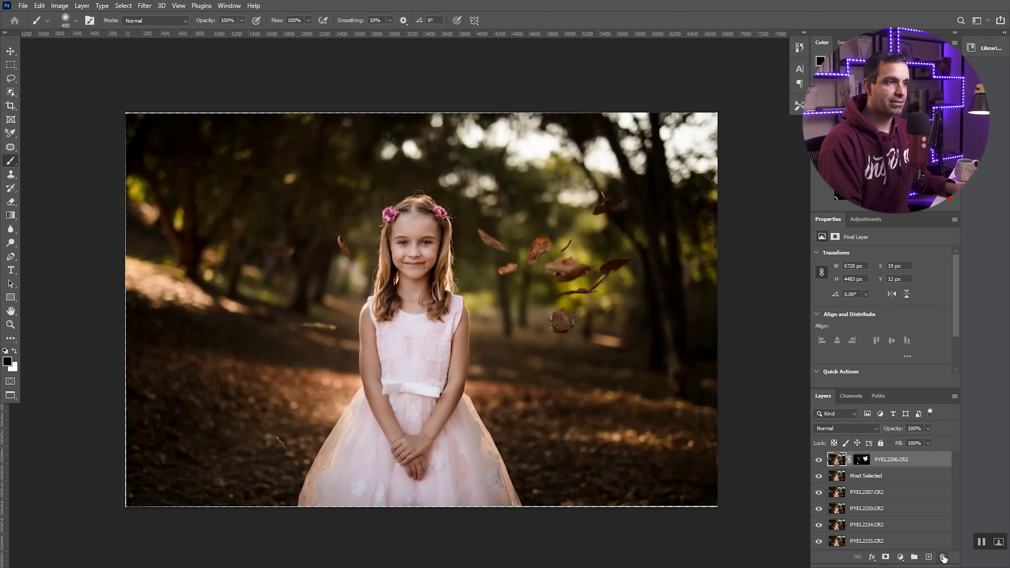
pyautogui.click(871, 495)
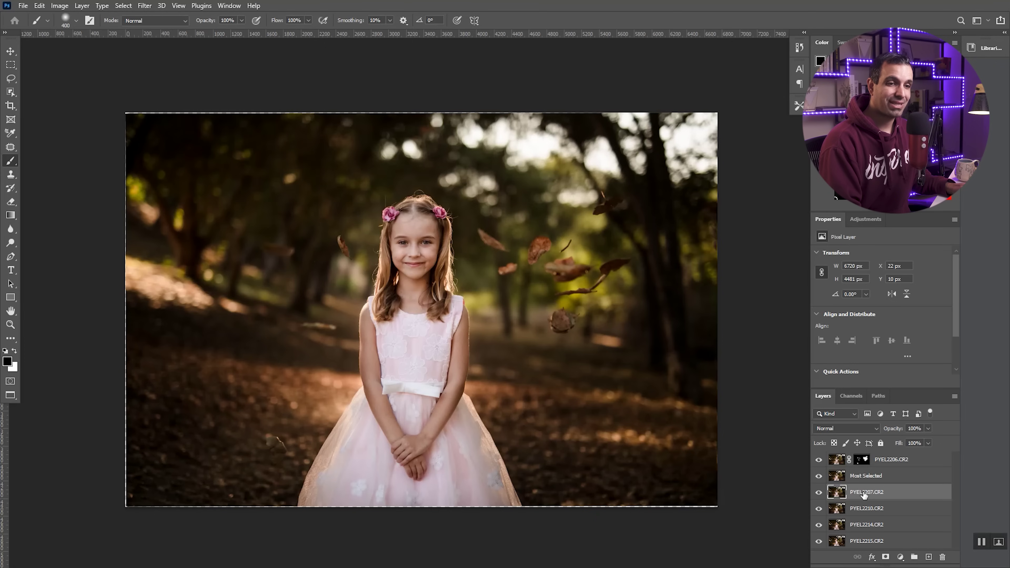
# Move PYEL2207.CR2 to the top, duplicate it, and mask in the leaves on the dress
pyautogui.moveTo(864, 494); pyautogui.dragTo(863, 457)
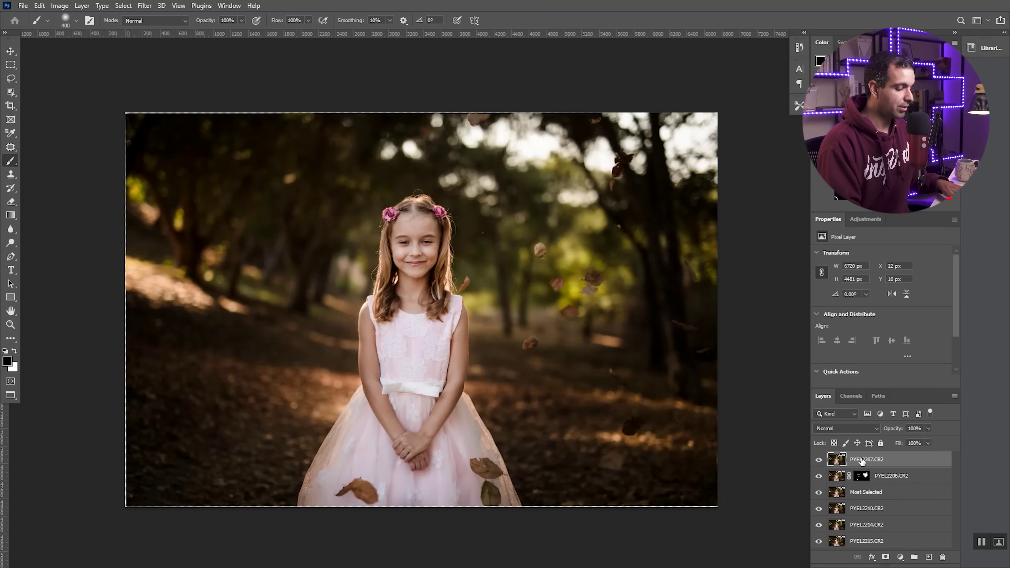
pyautogui.hotkey('ctrl', 'j')
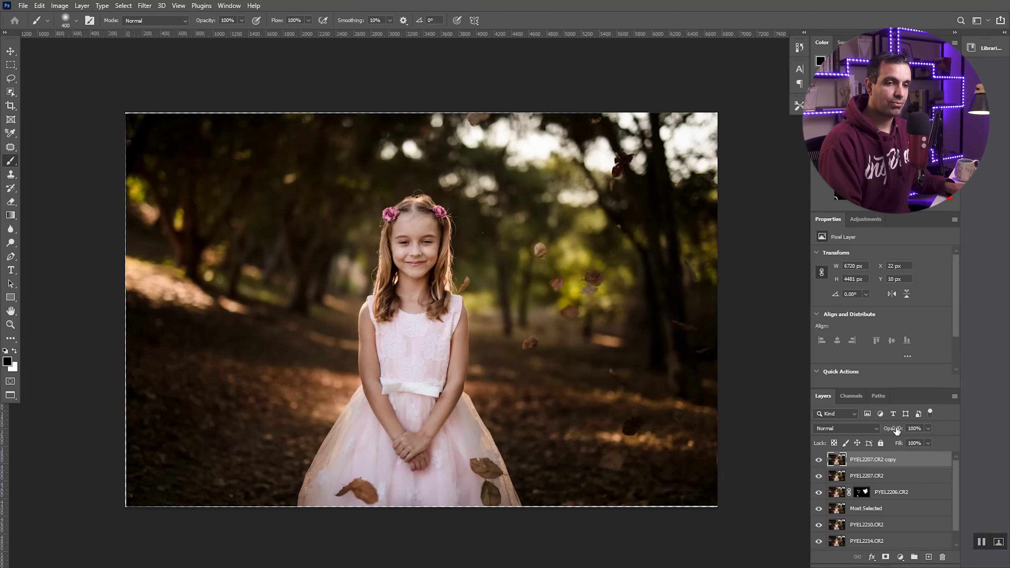
pyautogui.click(854, 479)
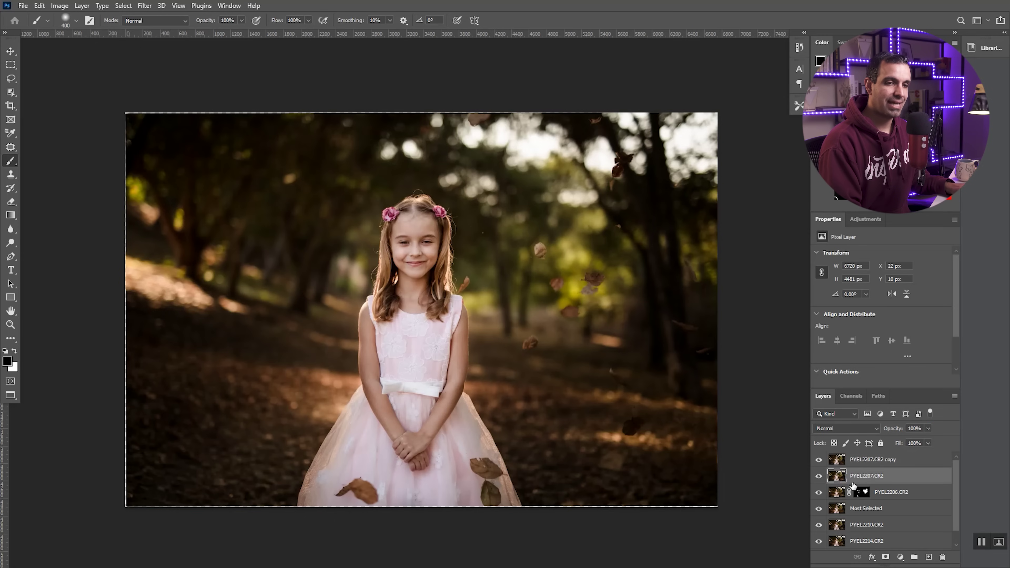
pyautogui.keyDown('alt'); pyautogui.click(886, 558); pyautogui.keyUp('alt')
pyautogui.press('x')
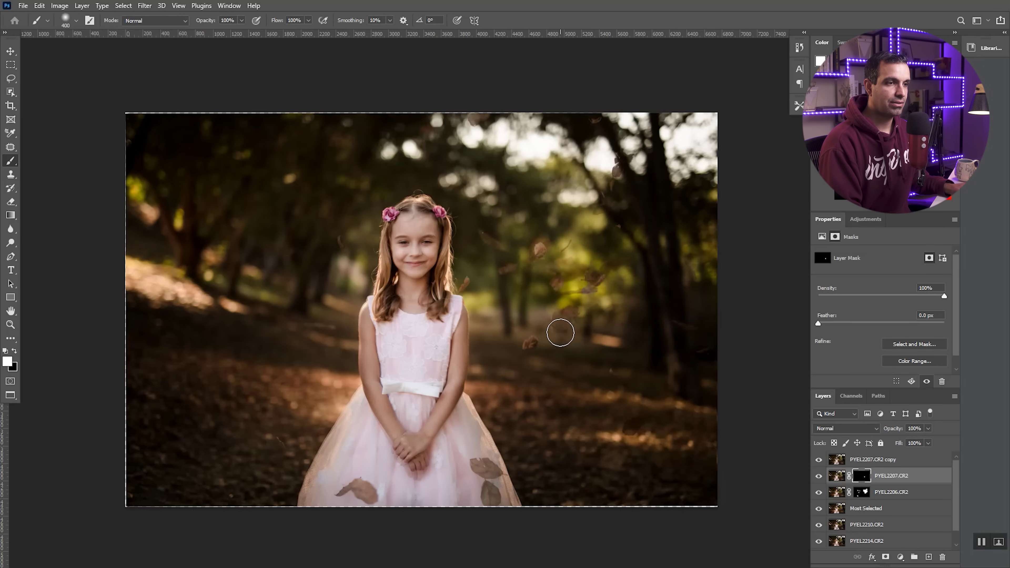
pyautogui.moveTo(482, 468); pyautogui.dragTo(503, 474)
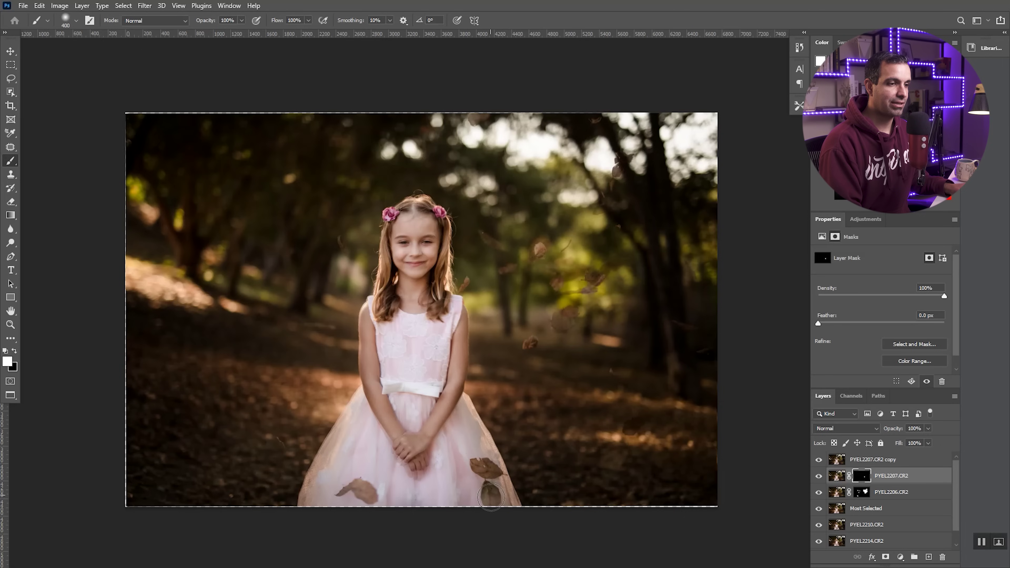
pyautogui.scroll(1, 437, 493)
pyautogui.moveTo(394, 497)
pyautogui.mouseDown()
pyautogui.moveTo(350, 487)
pyautogui.moveTo(359, 493)
pyautogui.mouseUp()
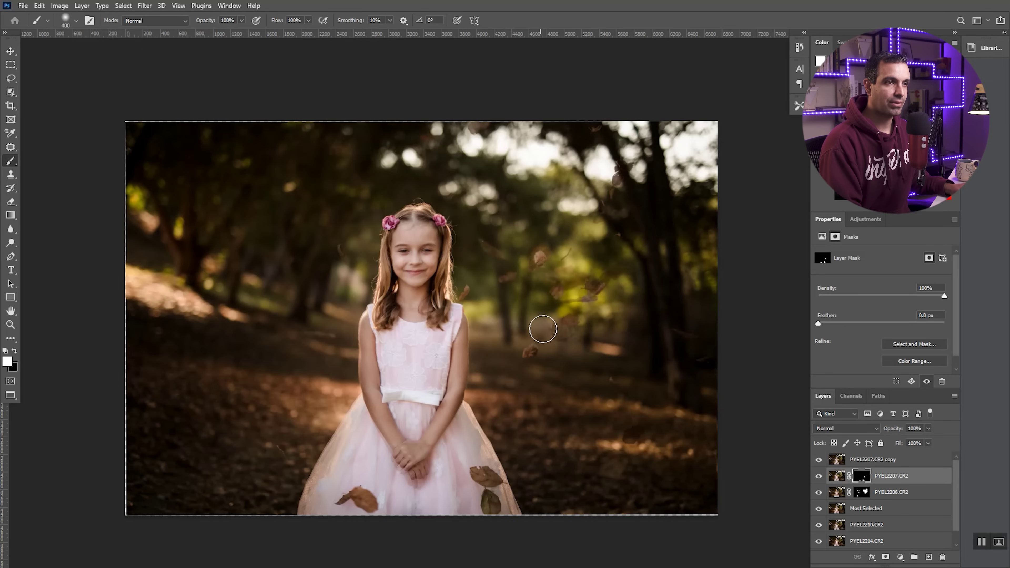
# Toggle the duplicate layer's visibility repeatedly to compare the masked result
pyautogui.click(818, 461)
pyautogui.click(818, 460)
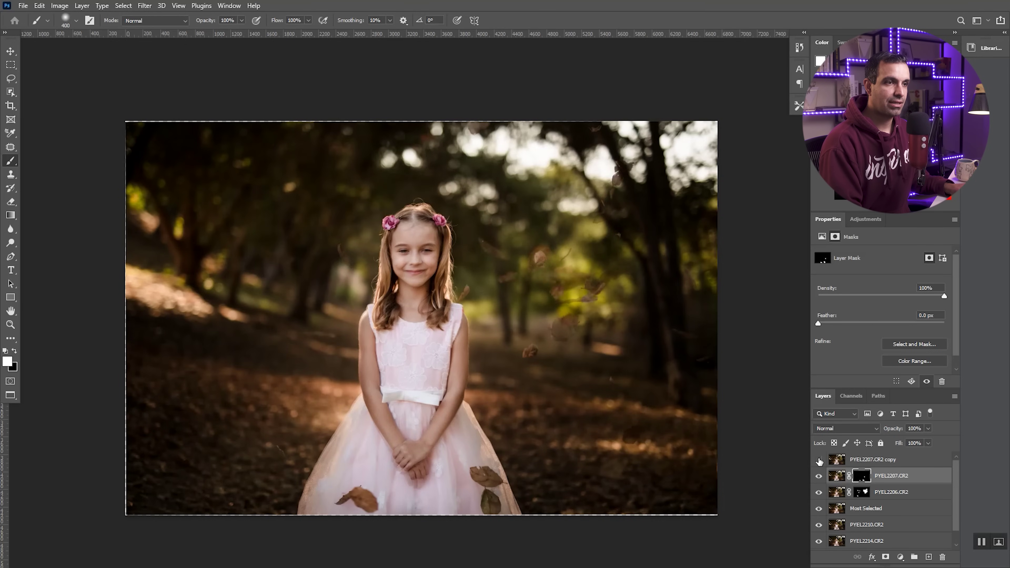
pyautogui.click(818, 461)
pyautogui.click(818, 461)
pyautogui.click(819, 461)
pyautogui.click(819, 461)
pyautogui.click(818, 461)
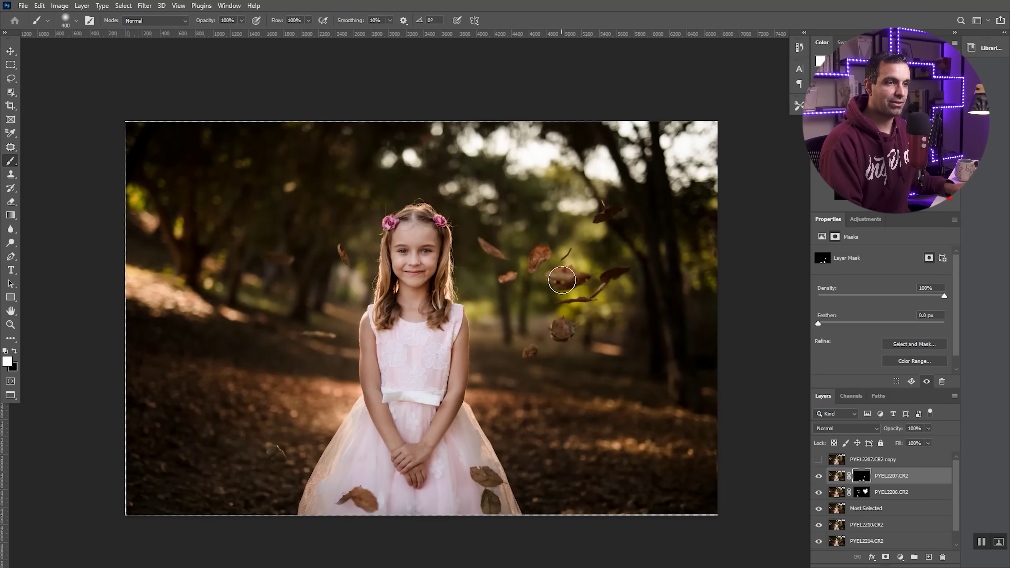
pyautogui.click(818, 461)
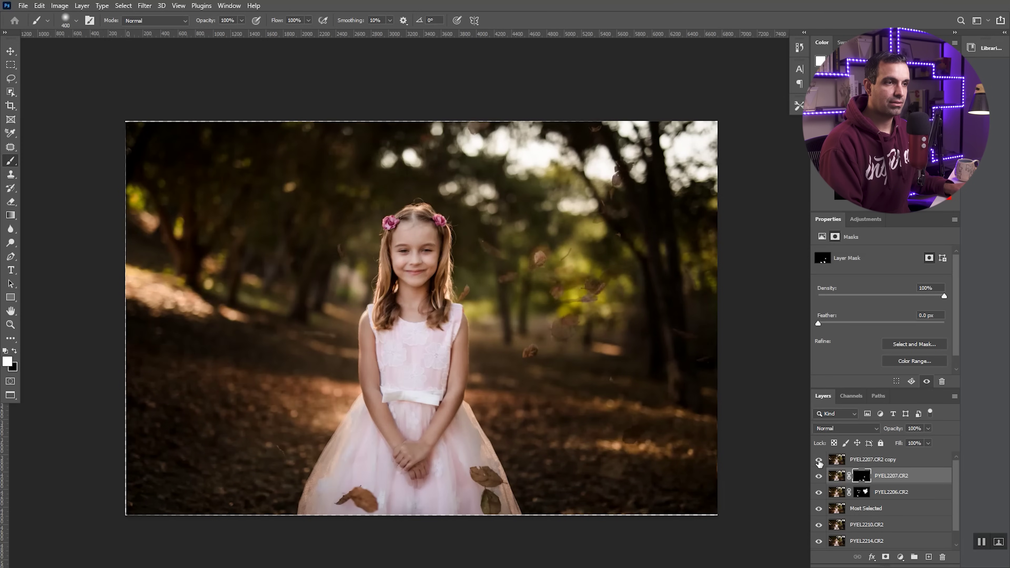
pyautogui.click(819, 461)
pyautogui.click(819, 461)
pyautogui.click(819, 461)
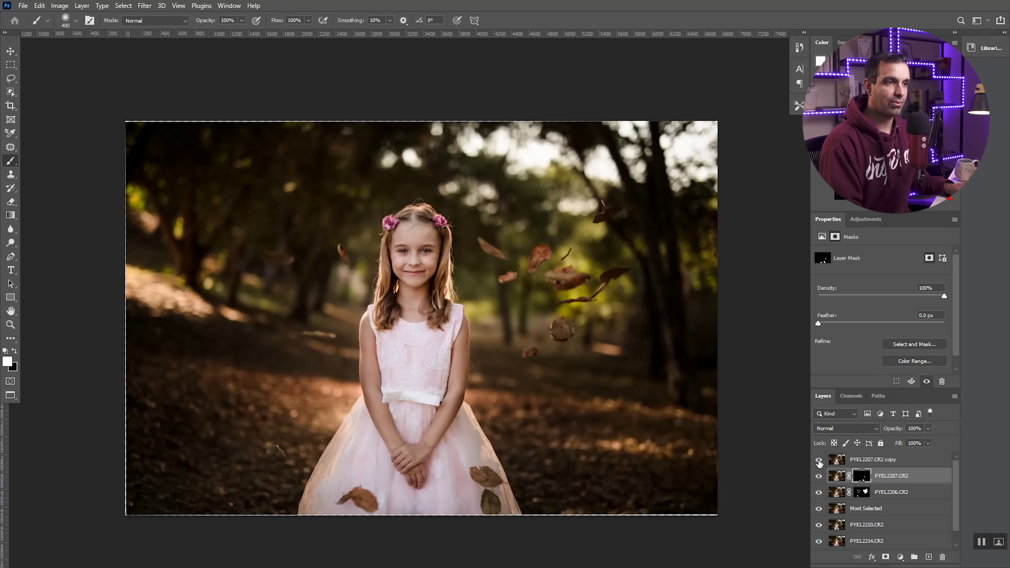
pyautogui.click(819, 461)
pyautogui.click(819, 461)
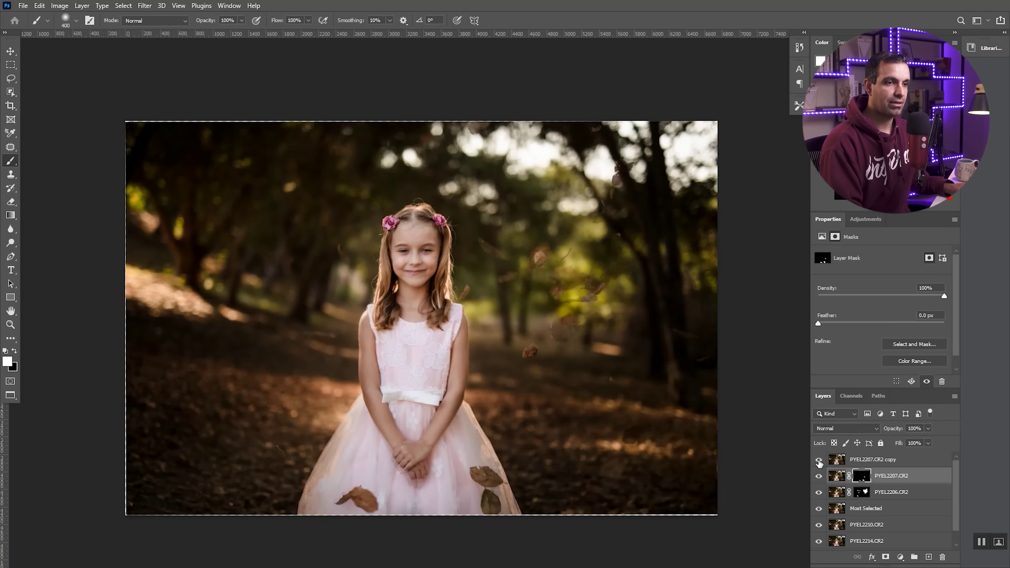
pyautogui.click(819, 461)
pyautogui.click(818, 460)
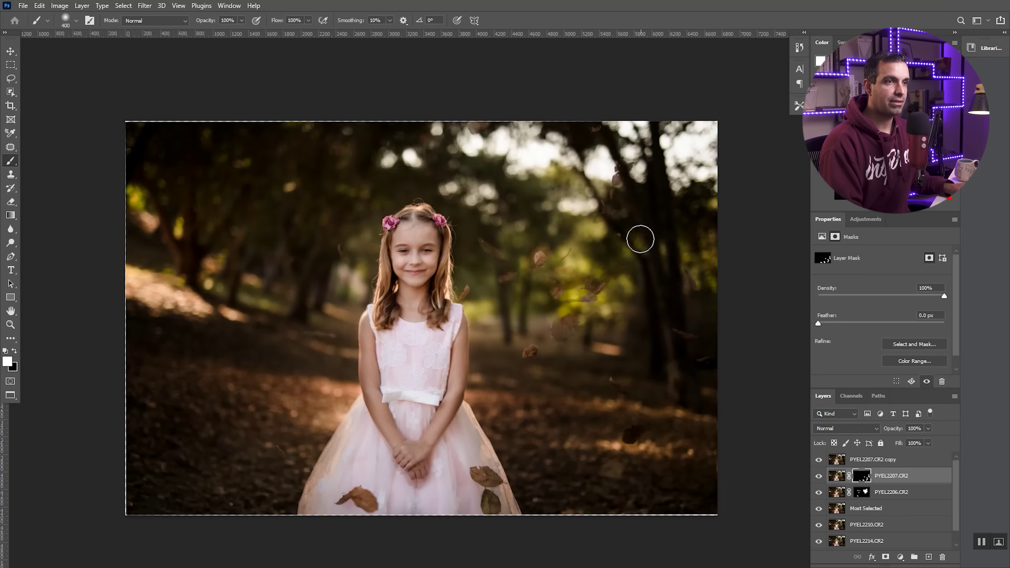
pyautogui.click(820, 461)
pyautogui.click(819, 460)
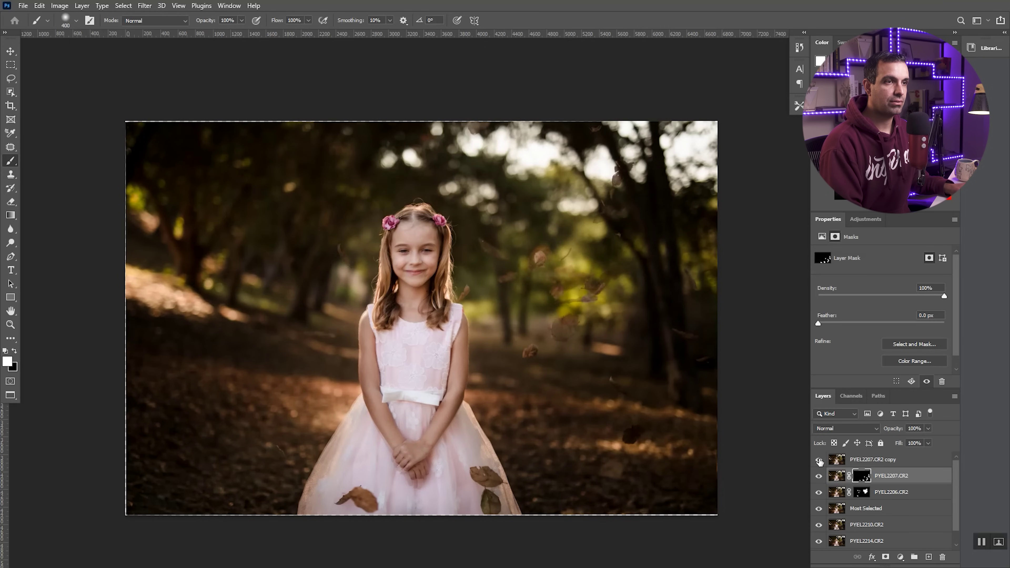
pyautogui.click(820, 460)
pyautogui.click(820, 460)
pyautogui.click(820, 460)
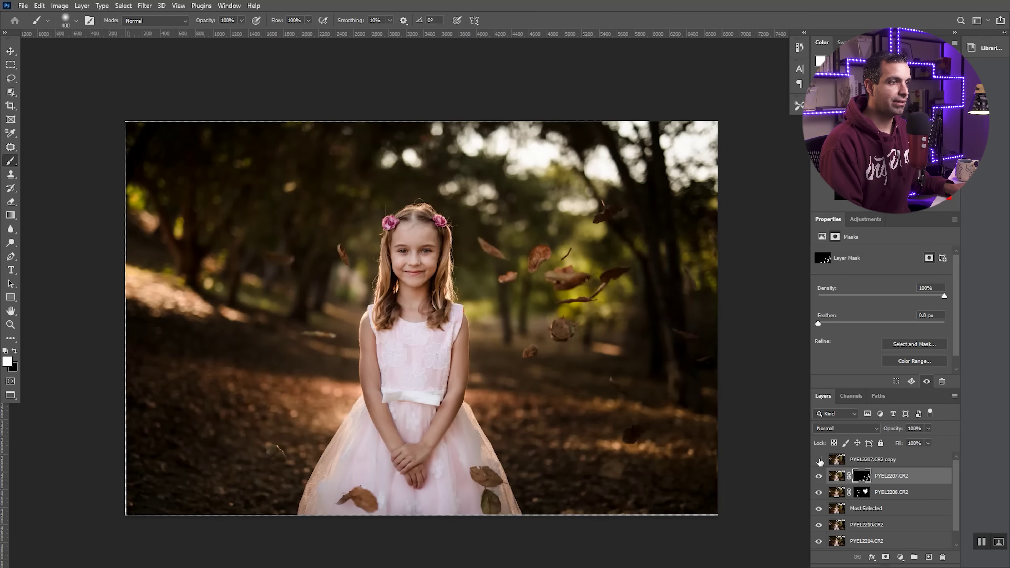
pyautogui.click(820, 461)
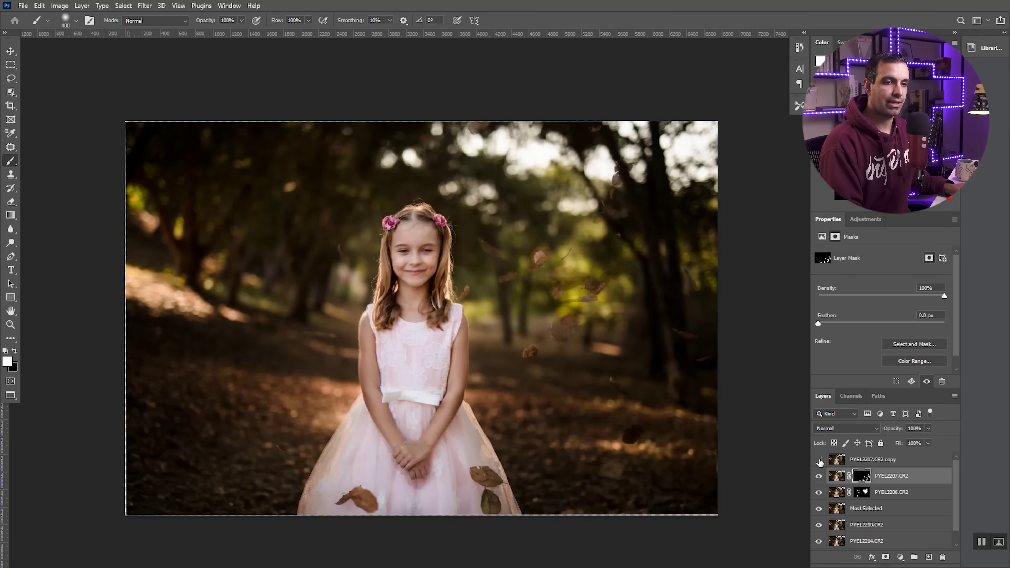
# Delete the PYEL2207.CR2 copy layer and select PYEL2210.CR2
pyautogui.moveTo(871, 460); pyautogui.dragTo(943, 557)
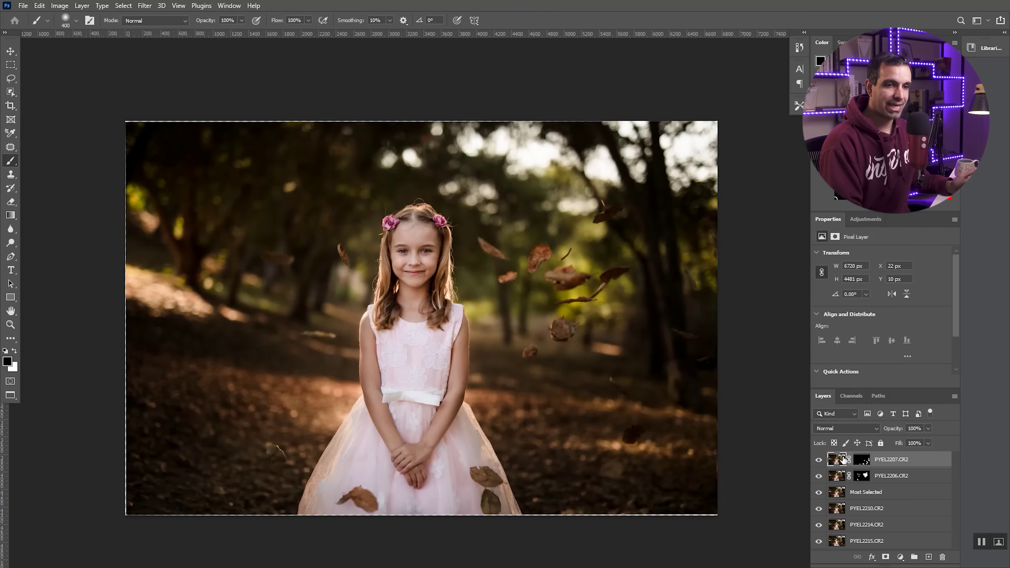
pyautogui.click(873, 496)
pyautogui.click(866, 511)
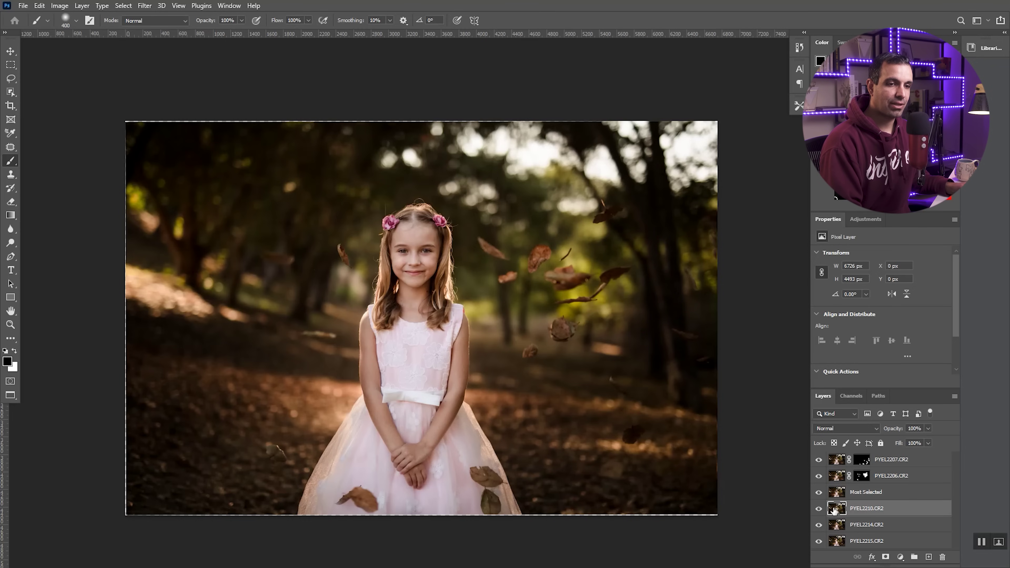
# Move PYEL2210.CR2 to the top and give it an inverted mask hiding the whole layer
pyautogui.moveTo(834, 511); pyautogui.dragTo(837, 457)
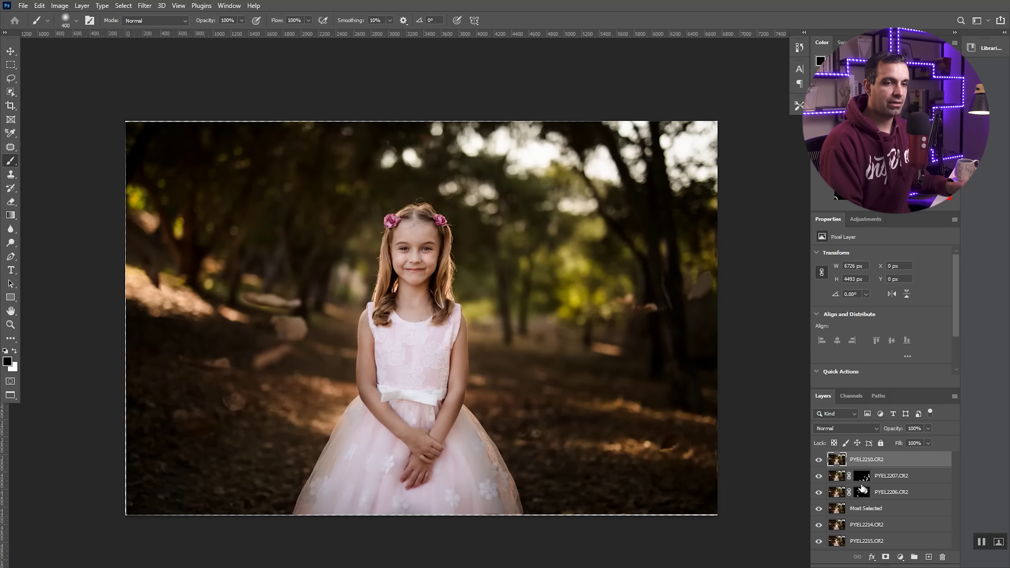
pyautogui.keyDown('alt'); pyautogui.click(885, 558); pyautogui.keyUp('alt')
pyautogui.press('x')
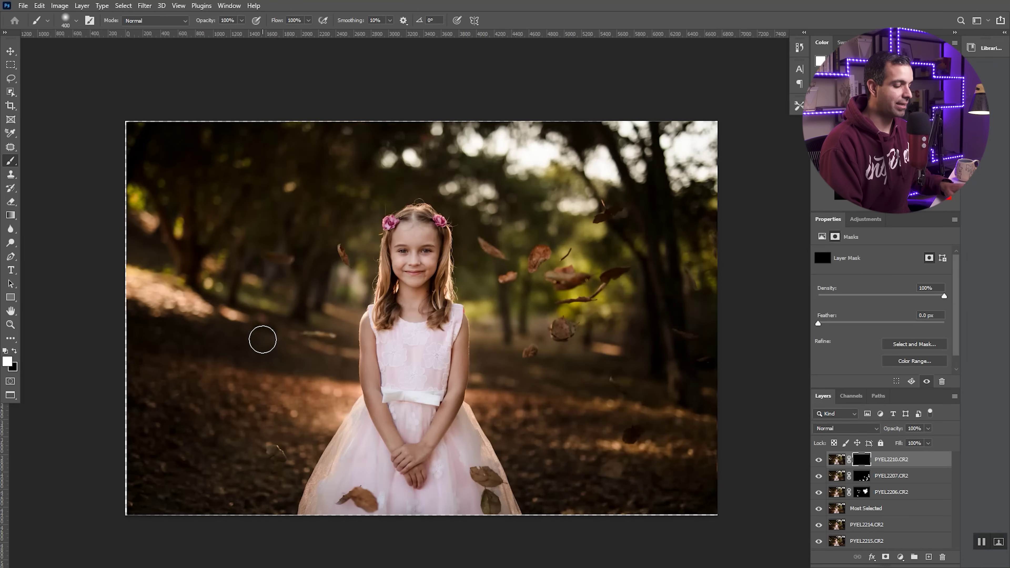
# Paint in the leaves on the left ground, then move PYEL2214.CR2 to the top
pyautogui.press(']')
pyautogui.press(']')
pyautogui.press(']')
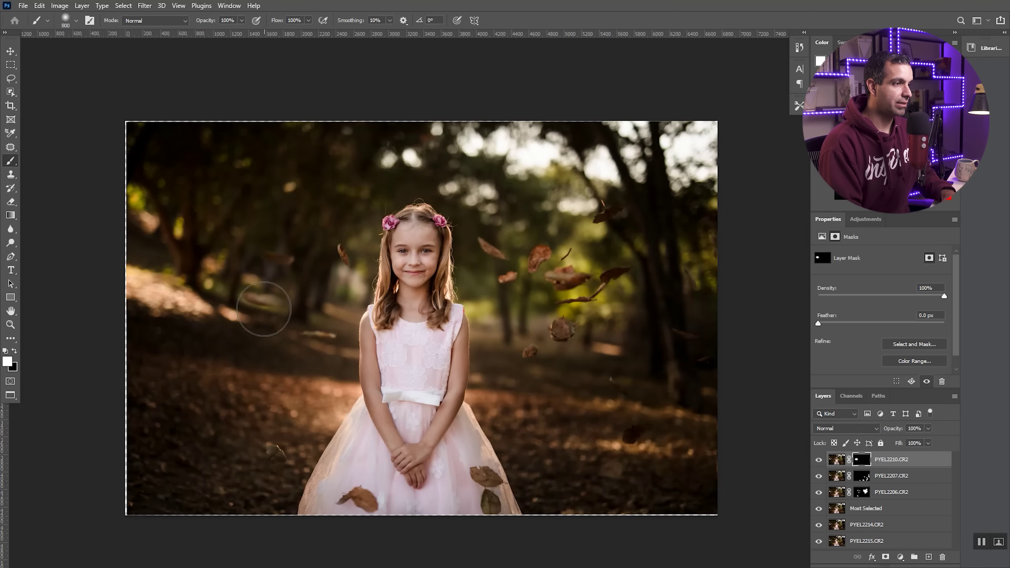
pyautogui.moveTo(275, 303); pyautogui.dragTo(239, 299)
pyautogui.press('[')
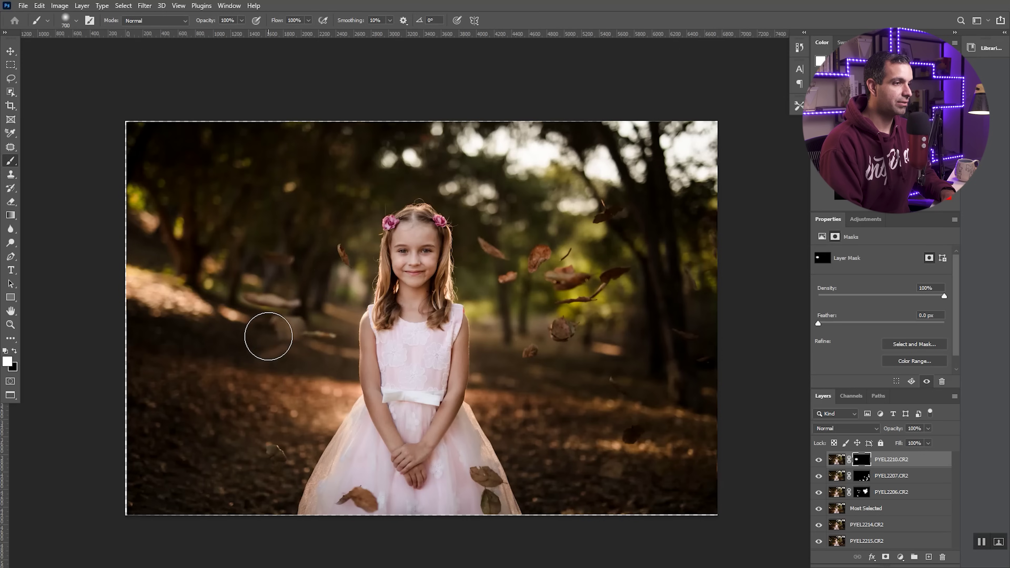
pyautogui.press('[')
pyautogui.press('[')
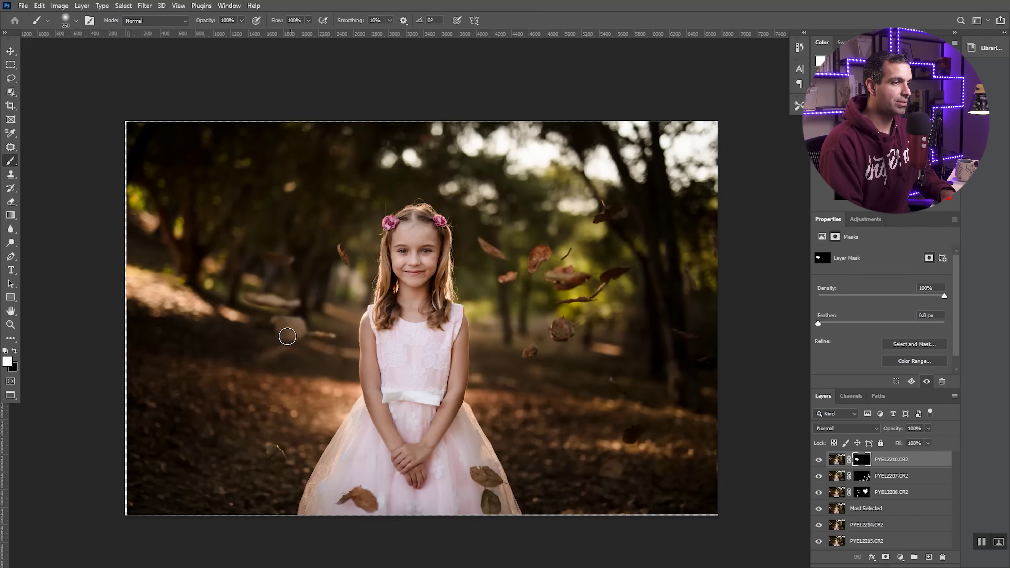
pyautogui.press(']')
pyautogui.press(']')
pyautogui.press(']')
pyautogui.press(']')
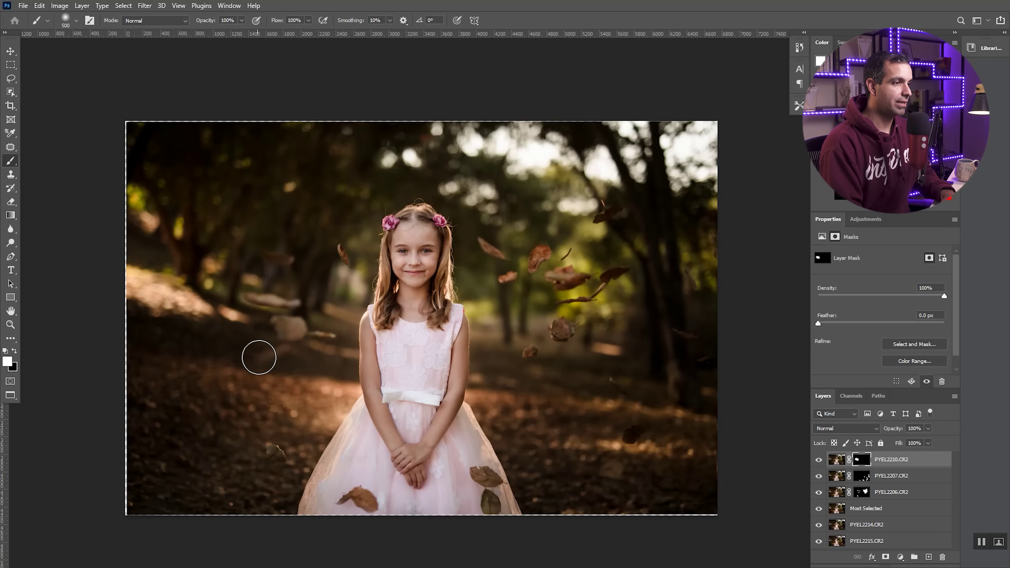
pyautogui.moveTo(259, 355); pyautogui.dragTo(266, 354)
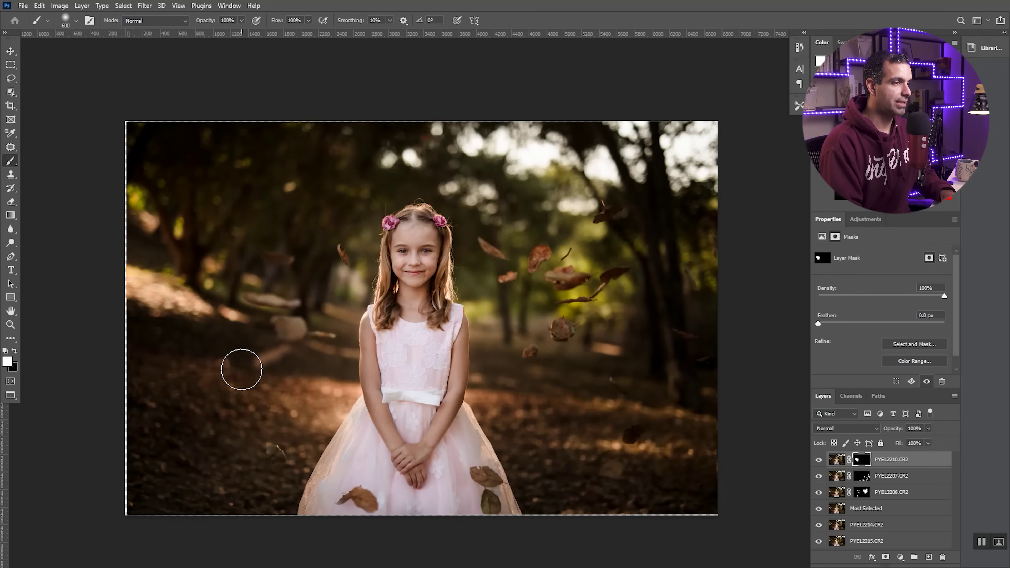
pyautogui.press('[')
pyautogui.press('[')
pyautogui.press('[')
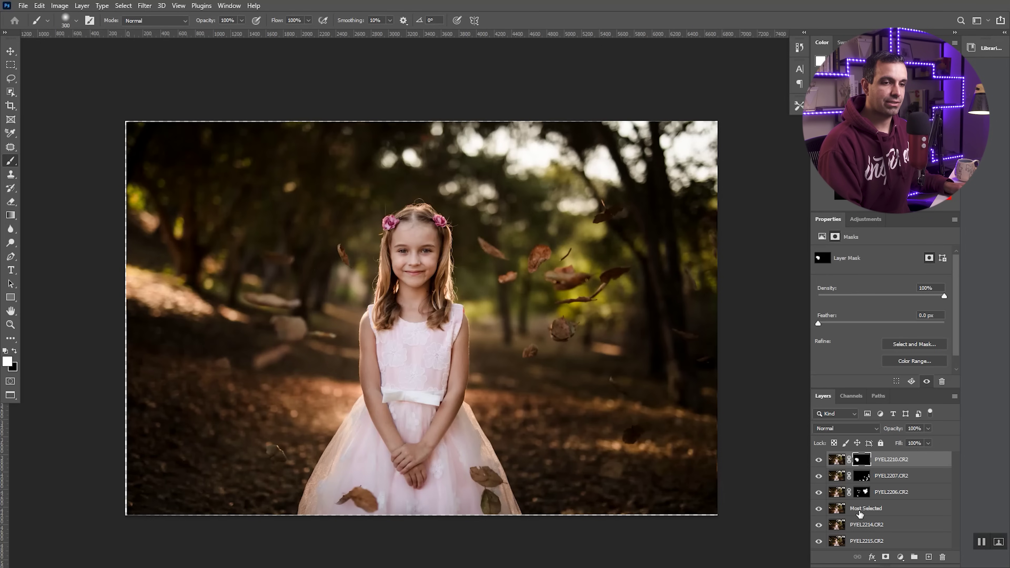
pyautogui.moveTo(863, 523); pyautogui.dragTo(862, 453)
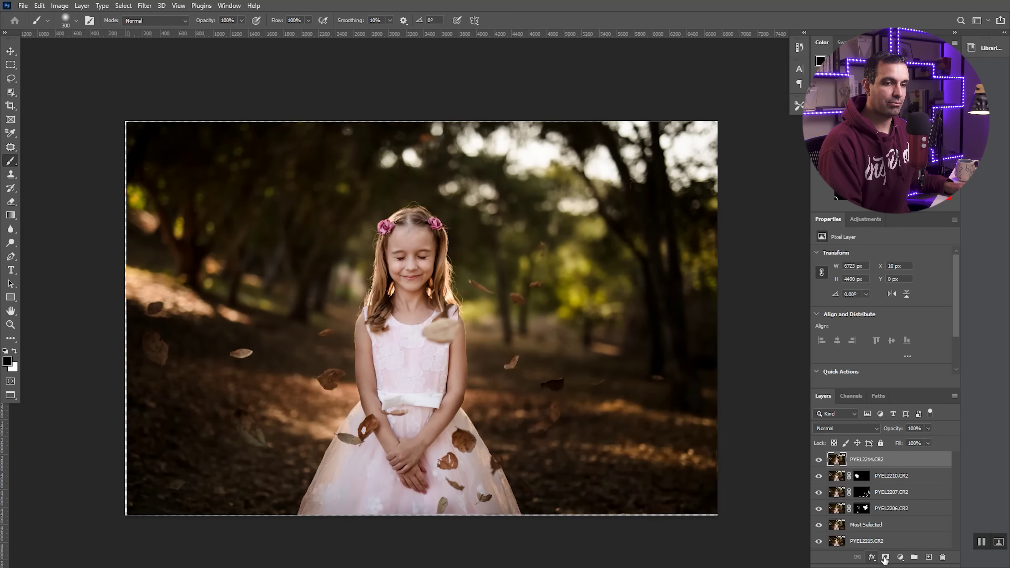
# Duplicate PYEL2214.CR2, give the original a hide-all mask, and set the copy's opacity to 76%
pyautogui.hotkey('ctrl', 'j')
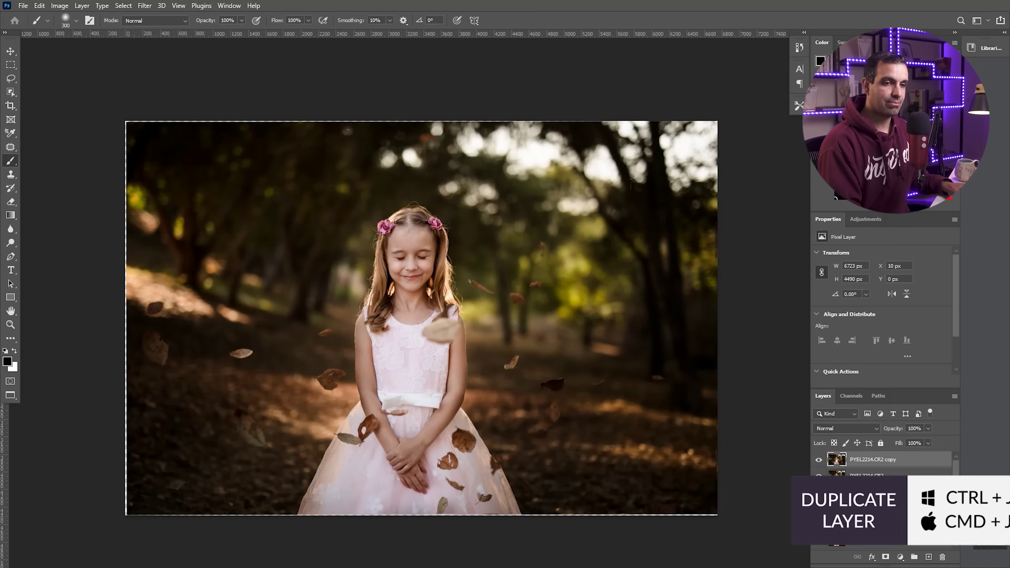
pyautogui.keyDown('alt'); pyautogui.click(886, 558); pyautogui.keyUp('alt')
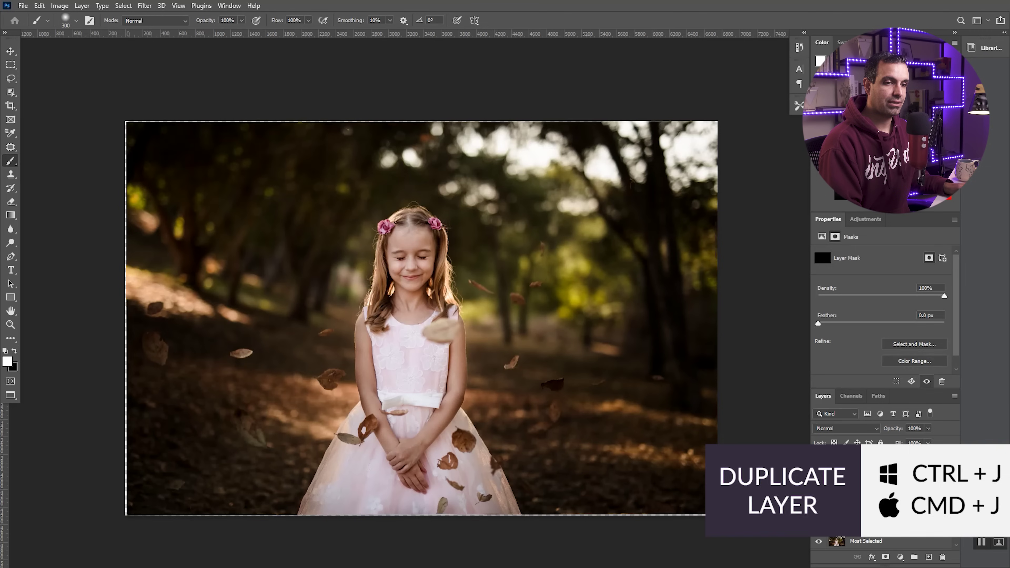
pyautogui.click(887, 459)
pyautogui.moveTo(892, 431); pyautogui.dragTo(888, 431)
# Paint white on PYEL2214.CR2's black mask to reveal falling leaves on the lower-left ground
pyautogui.click(838, 476)
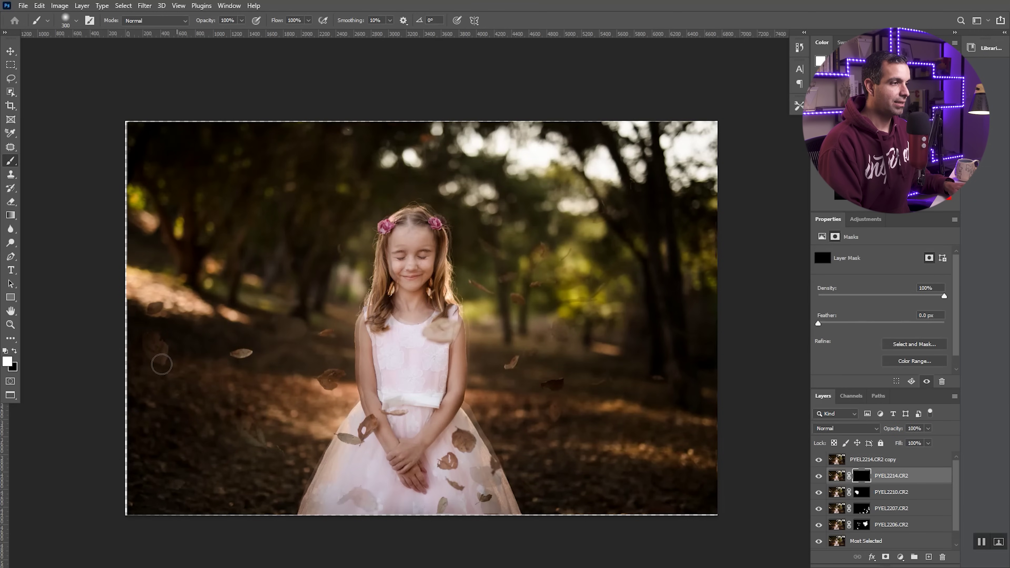
pyautogui.moveTo(155, 356); pyautogui.dragTo(172, 354)
pyautogui.press(']')
pyautogui.press(']')
pyautogui.press(']')
pyautogui.press(']')
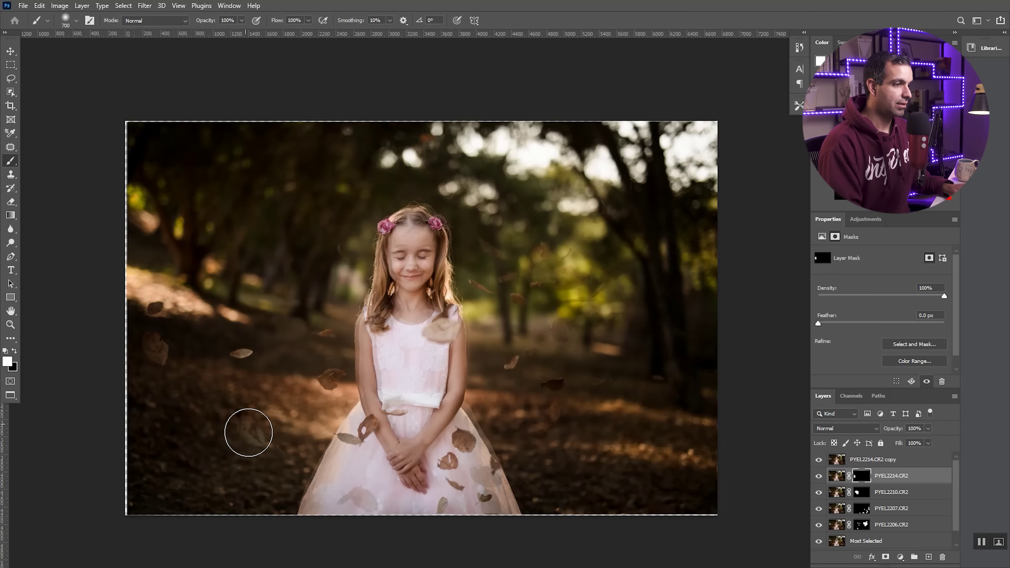
pyautogui.moveTo(282, 456)
pyautogui.mouseDown()
pyautogui.moveTo(173, 480)
pyautogui.moveTo(287, 424)
pyautogui.moveTo(288, 390)
pyautogui.mouseUp()
pyautogui.press('[')
pyautogui.press('[')
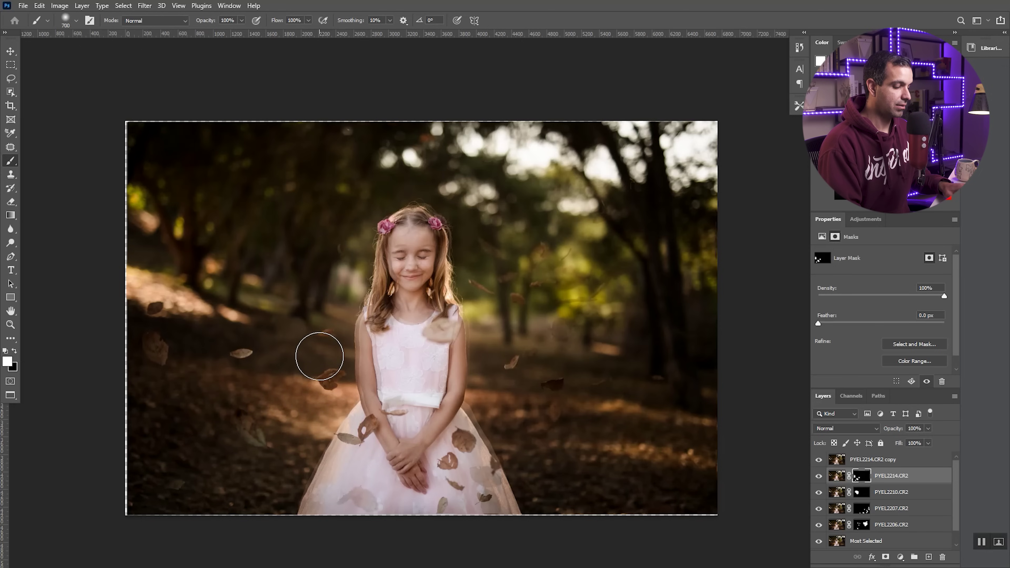
pyautogui.press('[')
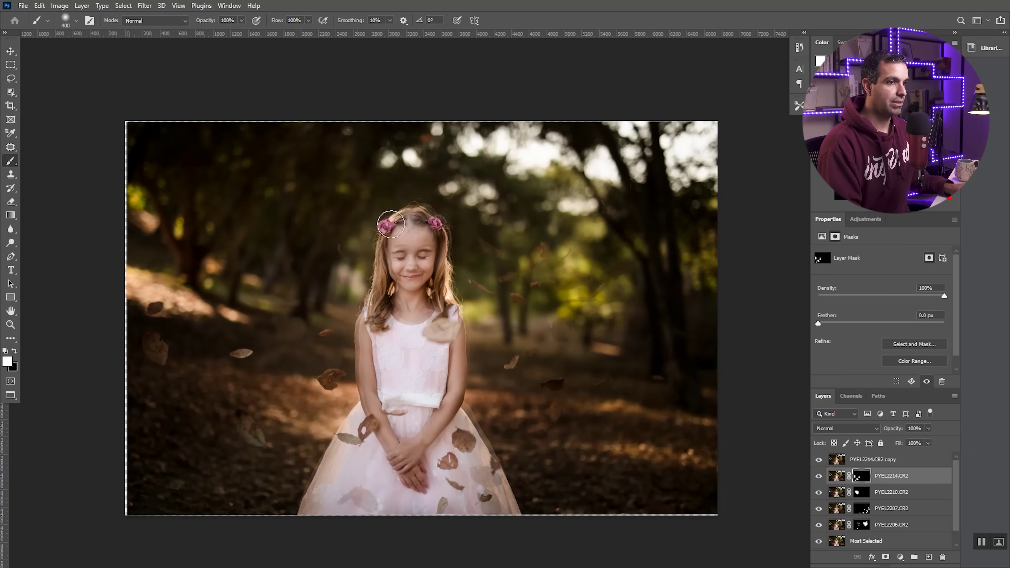
# Toggle the copy layer's visibility to compare, then delete the PYEL2214.CR2 copy
pyautogui.click(823, 462)
pyautogui.click(823, 462)
pyautogui.click(823, 461)
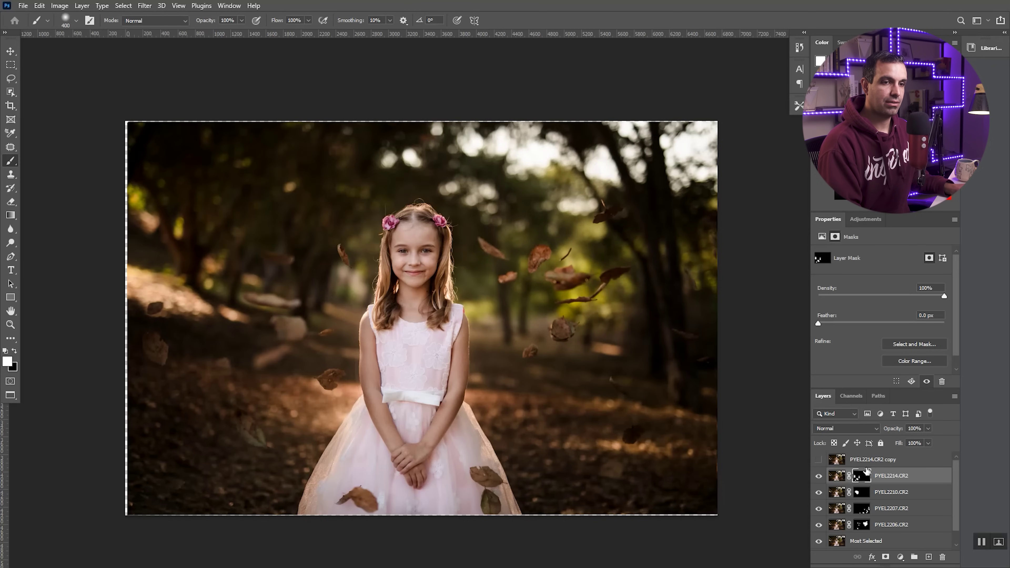
pyautogui.moveTo(860, 462); pyautogui.dragTo(944, 558)
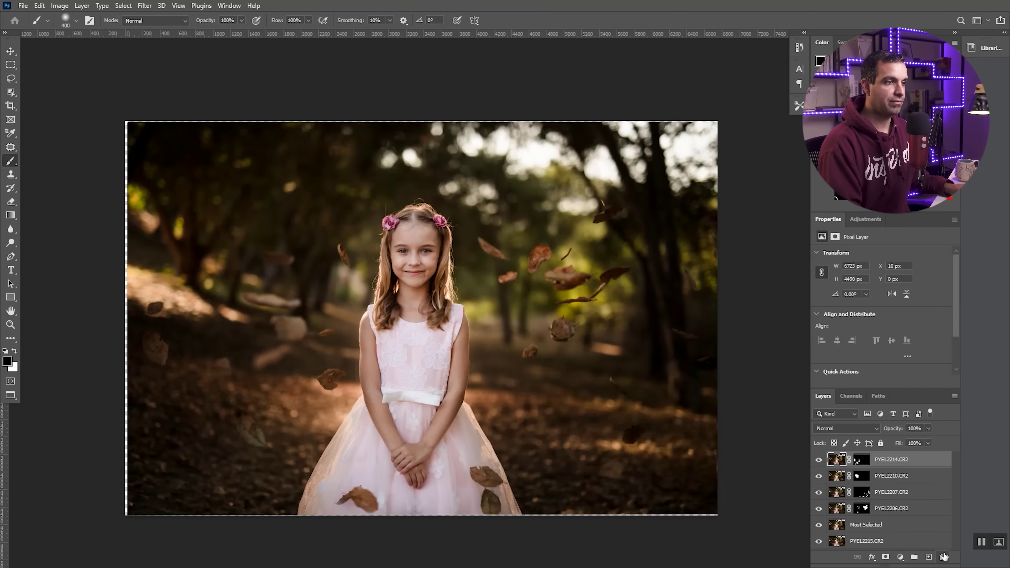
# Move PYEL2215.CR2 to the top behind a black mask and reveal upper-left falling leaves
pyautogui.moveTo(871, 543); pyautogui.dragTo(868, 457)
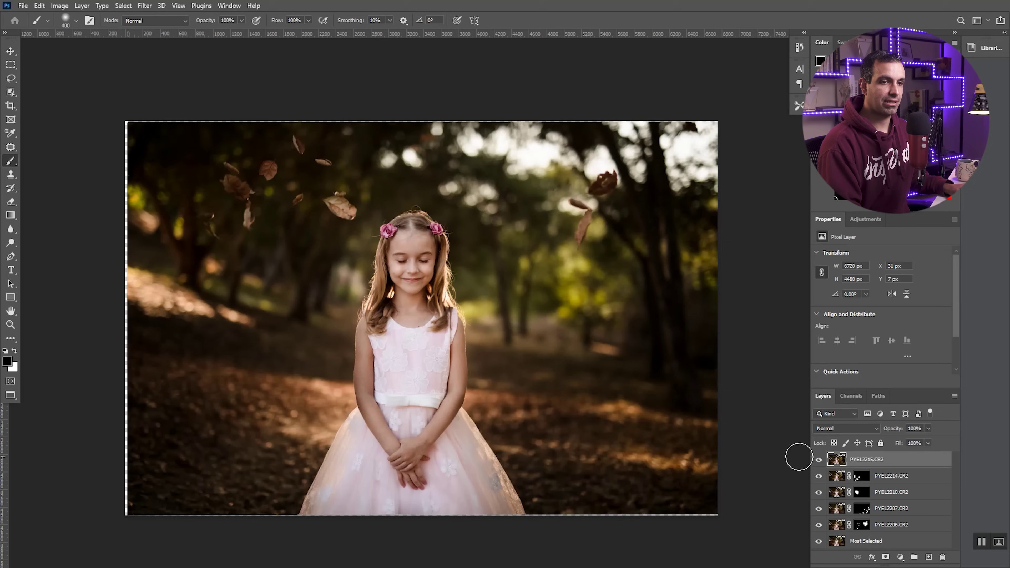
pyautogui.keyDown('alt'); pyautogui.click(886, 558); pyautogui.keyUp('alt')
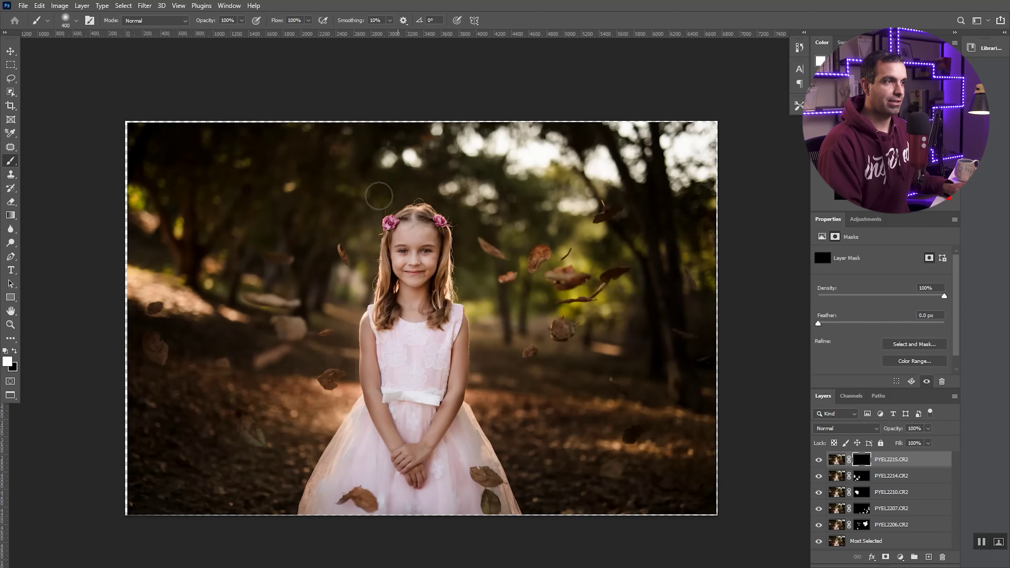
pyautogui.press('x')
pyautogui.press(']')
pyautogui.press(']')
pyautogui.press(']')
pyautogui.press(']')
pyautogui.press(']')
pyautogui.moveTo(274, 166)
pyautogui.mouseDown()
pyautogui.moveTo(304, 182)
pyautogui.moveTo(256, 207)
pyautogui.moveTo(342, 167)
pyautogui.moveTo(334, 195)
pyautogui.moveTo(348, 211)
pyautogui.mouseUp()
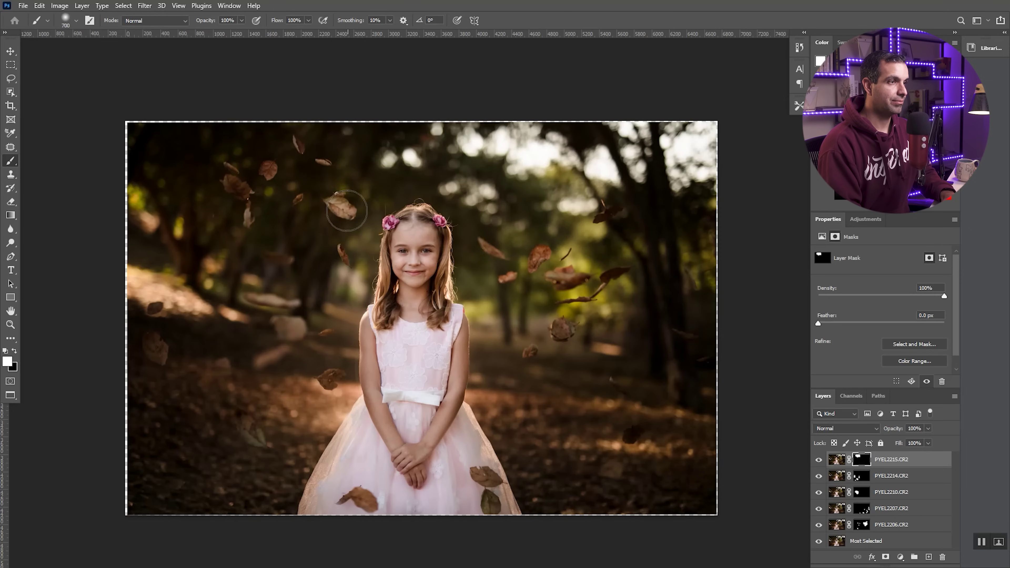
# Reveal PYEL2215.CR2's falling leaves in the upper-right background with a 600 brush
pyautogui.press('[')
pyautogui.press('[')
pyautogui.press('[')
pyautogui.press('[')
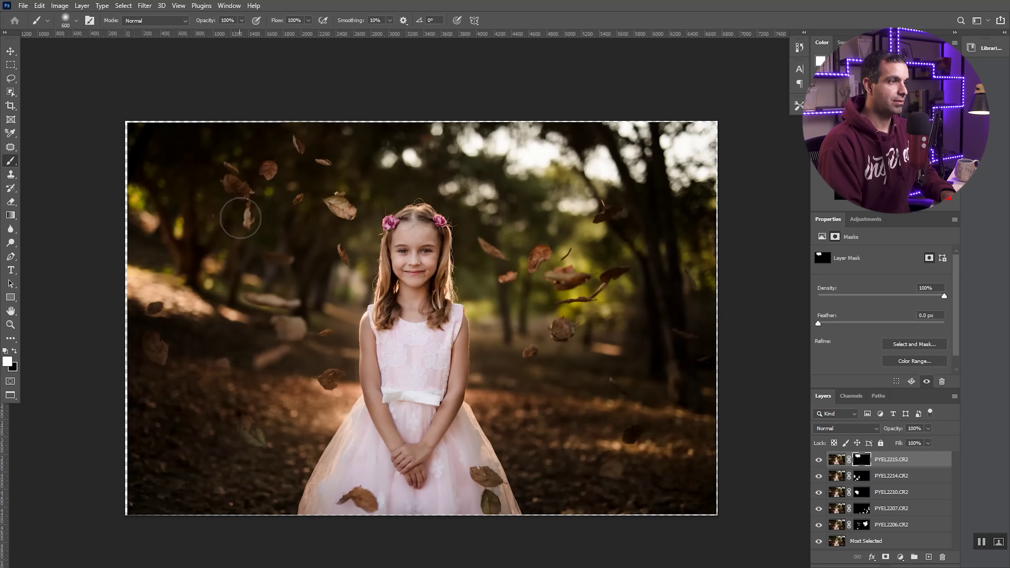
pyautogui.moveTo(530, 199)
pyautogui.mouseDown()
pyautogui.moveTo(613, 186)
pyautogui.moveTo(621, 167)
pyautogui.moveTo(579, 202)
pyautogui.mouseUp()
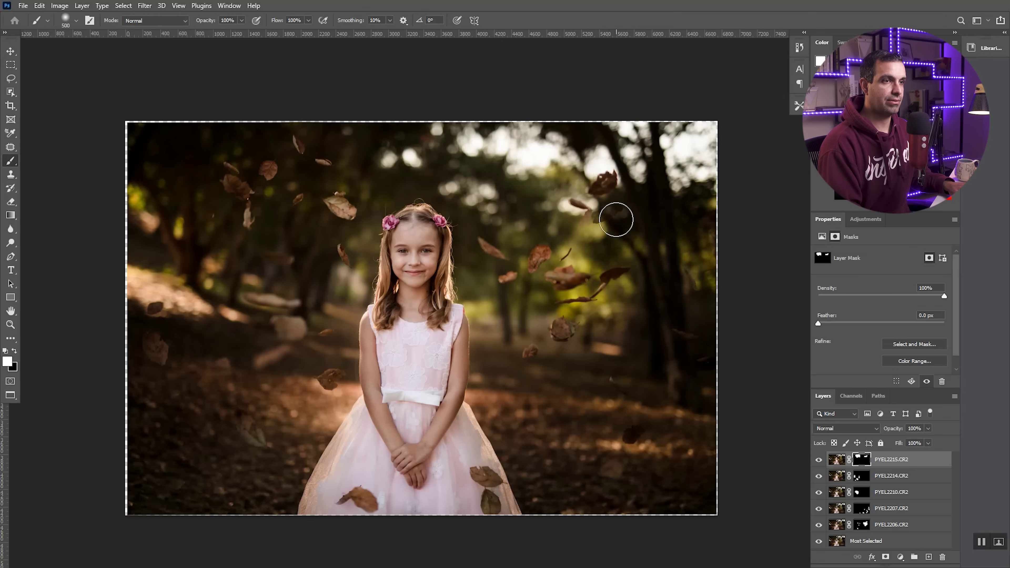
pyautogui.press('x')
pyautogui.press('[')
pyautogui.press('[')
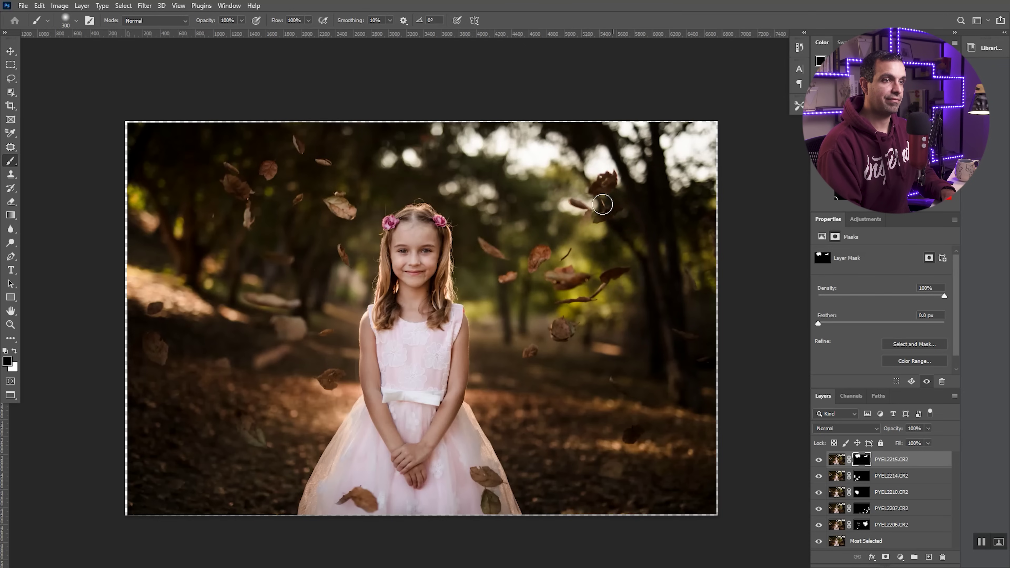
pyautogui.press('x')
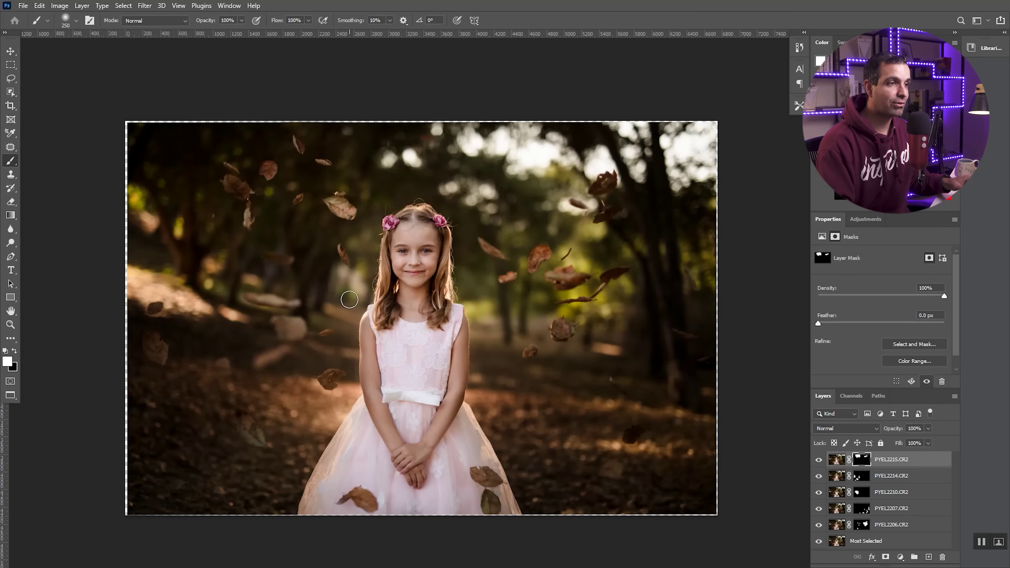
pyautogui.click(836, 461)
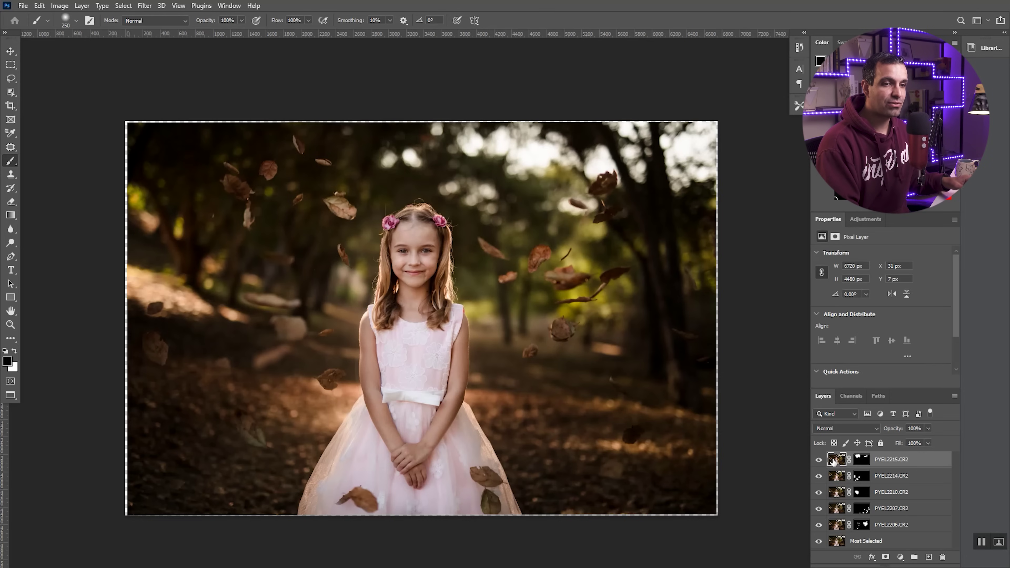
pyautogui.keyDown('alt'); pyautogui.scroll(6, 419, 250); pyautogui.keyUp('alt')
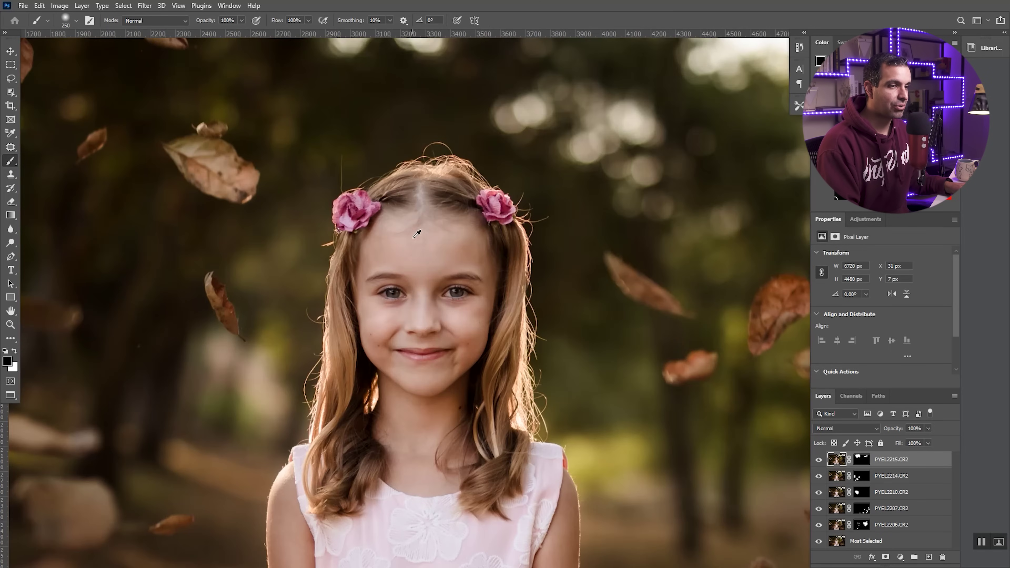
pyautogui.moveTo(430, 321); pyautogui.dragTo(418, 147)
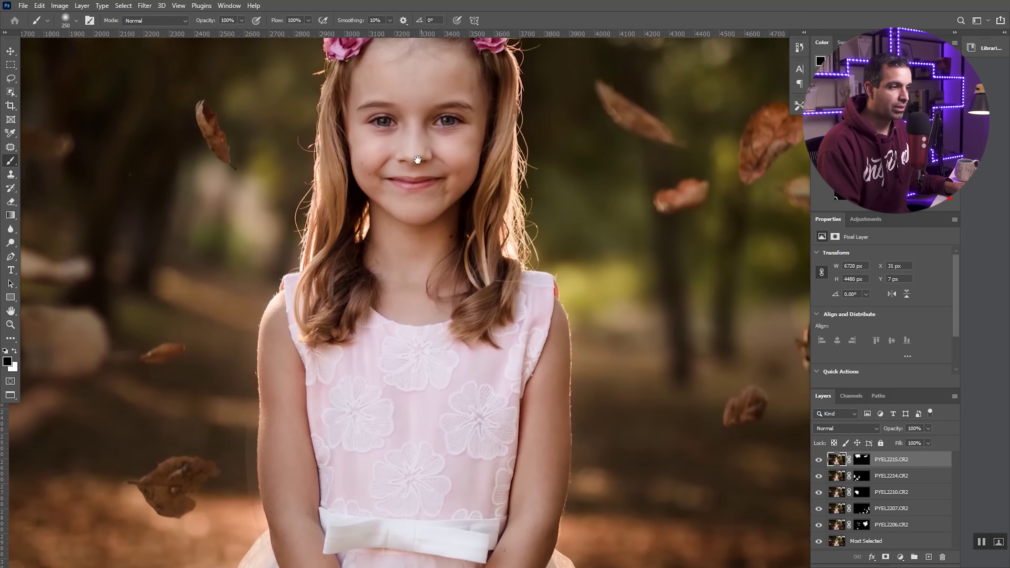
pyautogui.moveTo(428, 324); pyautogui.dragTo(412, 159)
pyautogui.moveTo(404, 244)
pyautogui.mouseDown()
pyautogui.moveTo(395, 98)
pyautogui.moveTo(406, 165)
pyautogui.mouseUp()
pyautogui.moveTo(258, 145); pyautogui.dragTo(316, 293)
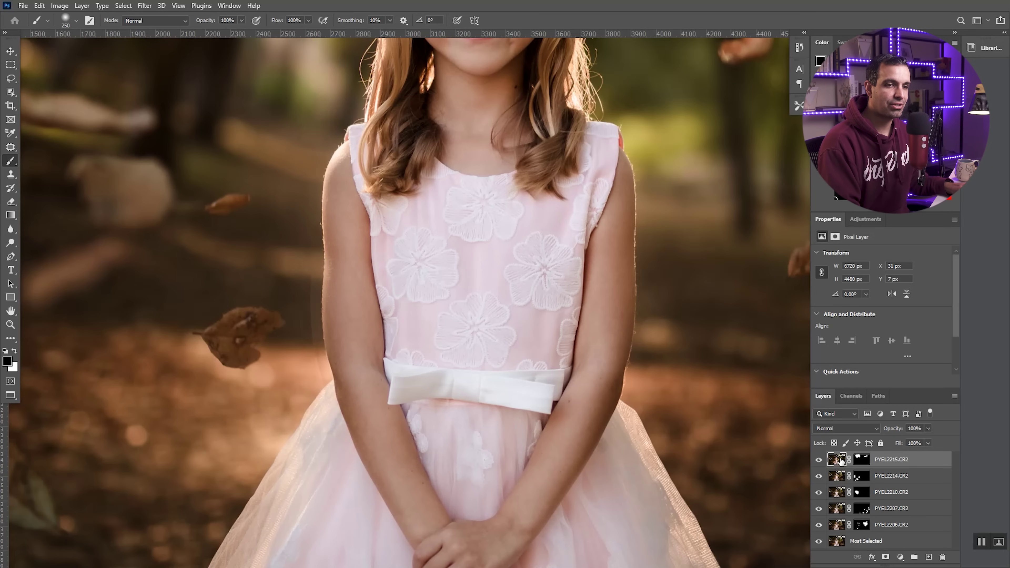
pyautogui.click(819, 460)
pyautogui.click(819, 460)
pyautogui.keyDown('alt'); pyautogui.click(819, 476); pyautogui.keyUp('alt')
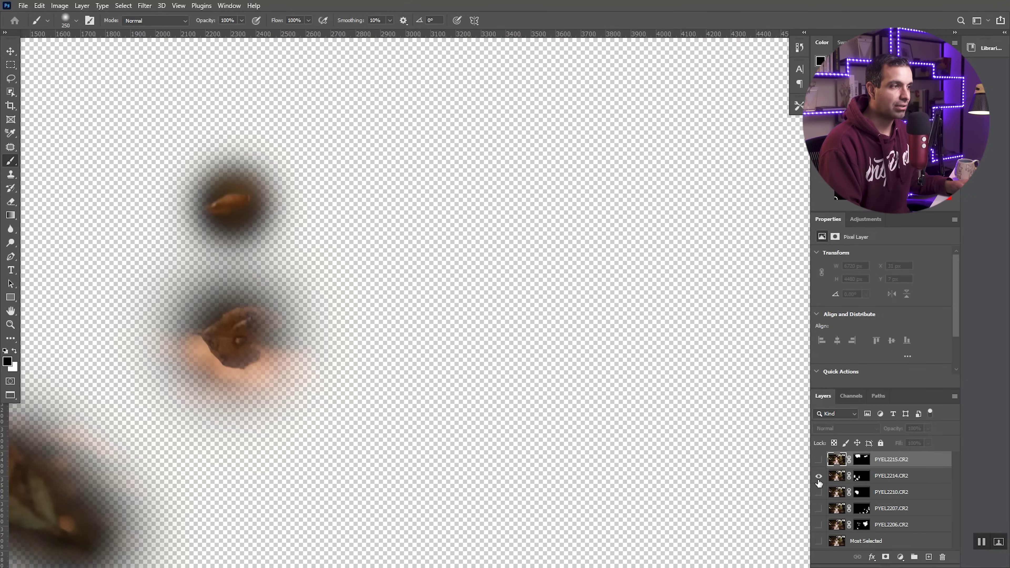
pyautogui.keyDown('alt'); pyautogui.click(820, 478); pyautogui.keyUp('alt')
pyautogui.keyDown('alt'); pyautogui.click(819, 477); pyautogui.keyUp('alt')
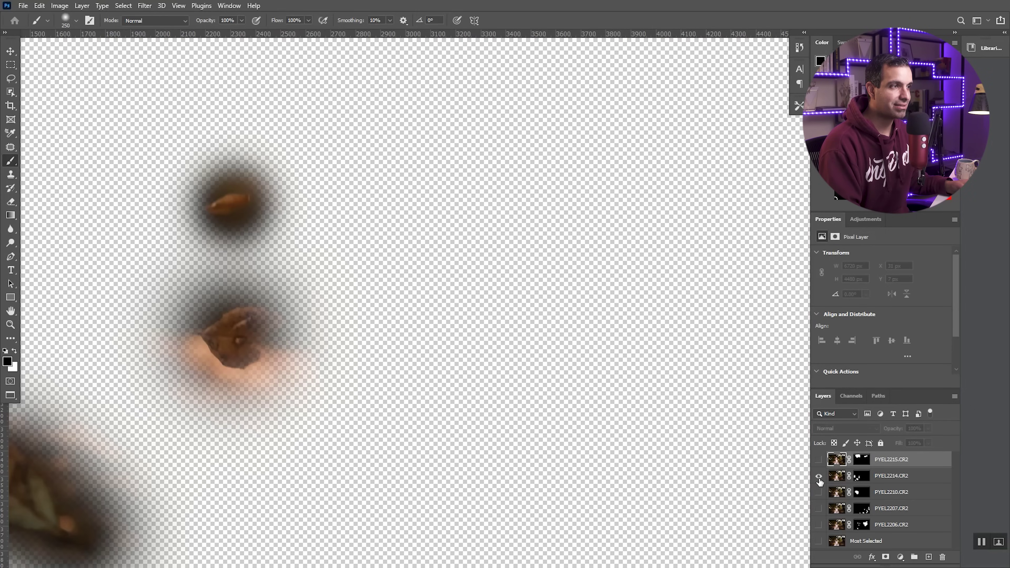
pyautogui.keyDown('alt'); pyautogui.click(820, 477); pyautogui.keyUp('alt')
pyautogui.keyDown('alt'); pyautogui.click(819, 477); pyautogui.keyUp('alt')
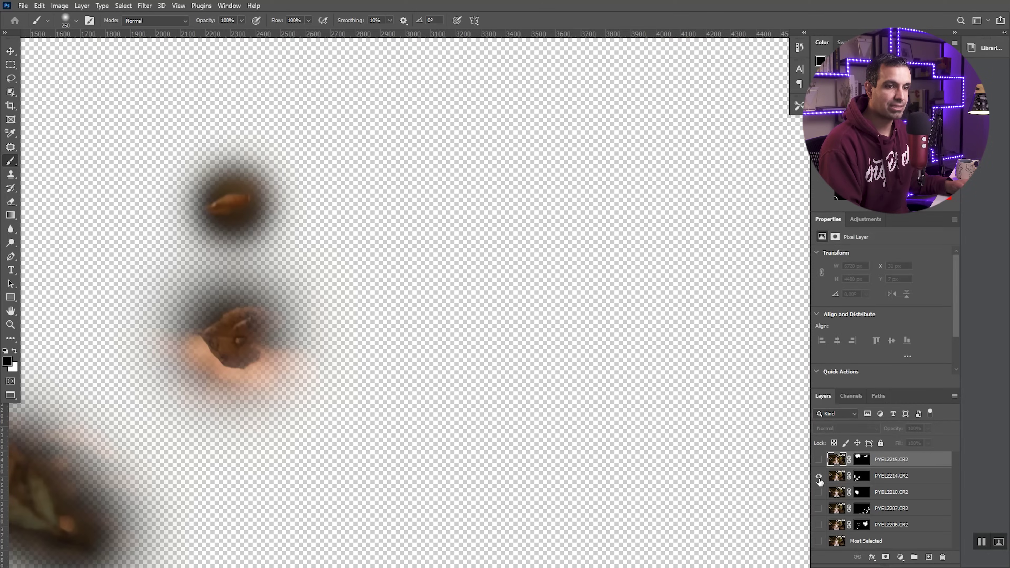
pyautogui.keyDown('alt'); pyautogui.click(819, 478); pyautogui.keyUp('alt')
pyautogui.click(855, 480)
pyautogui.press('x')
pyautogui.press('x')
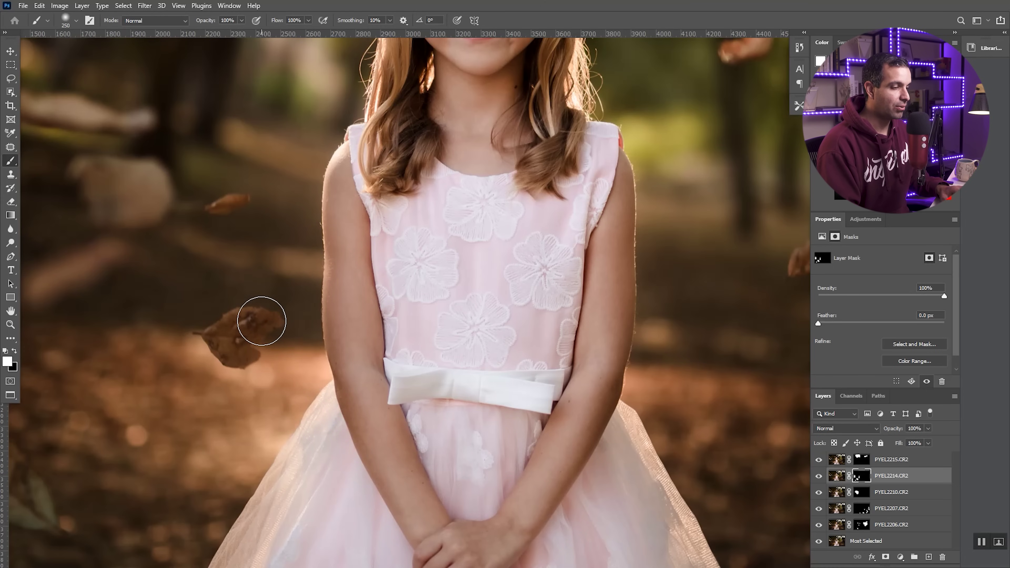
pyautogui.press('x')
pyautogui.press('[')
pyautogui.press('[')
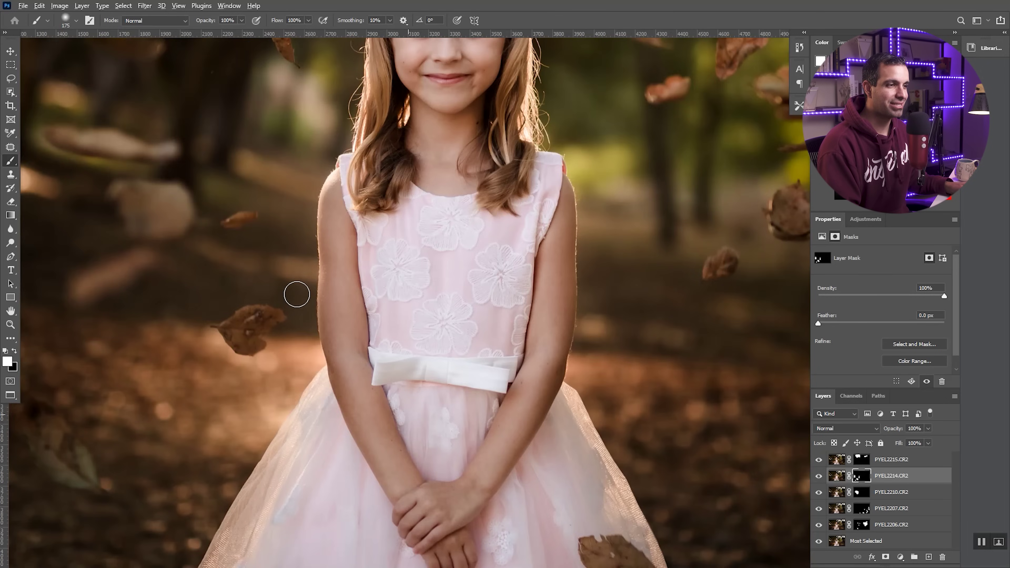
pyautogui.scroll(-3, 297, 295)
pyautogui.scroll(3, 308, 382)
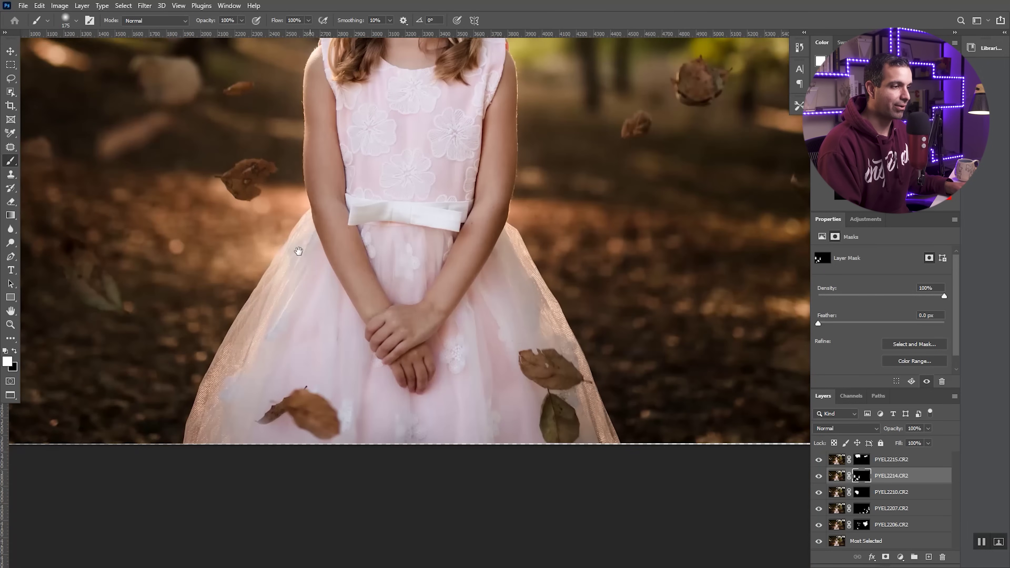
pyautogui.moveTo(404, 225); pyautogui.dragTo(380, 249)
pyautogui.scroll(-2, 380, 250)
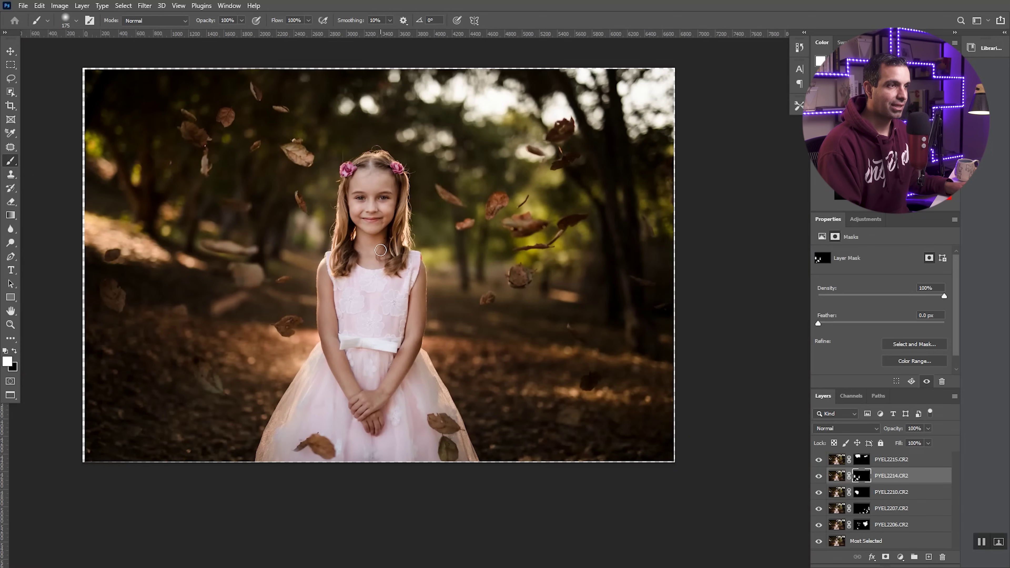
pyautogui.click(834, 459)
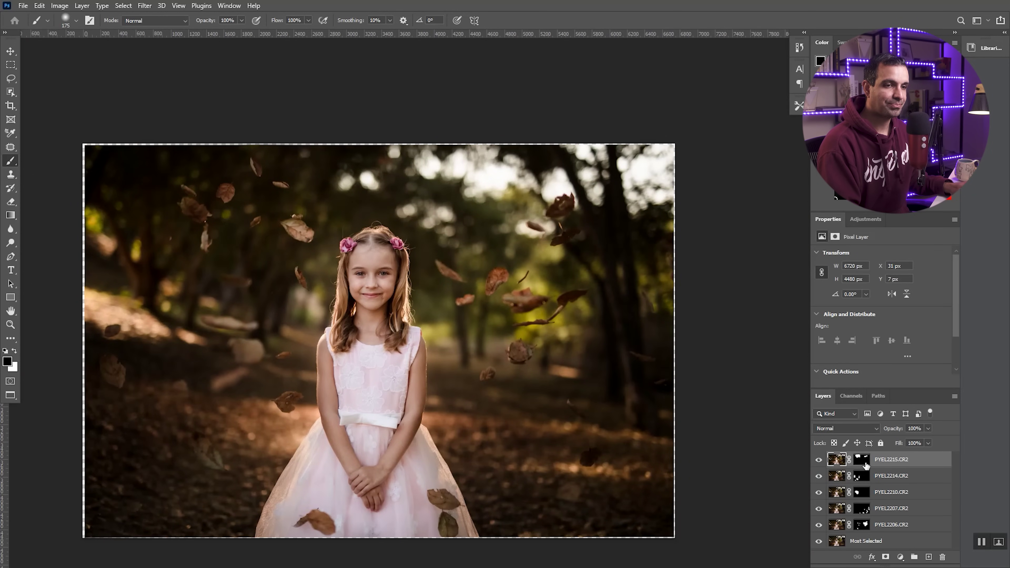
# Stamp all visible layers into a new Layer 1 with Ctrl+Alt+Shift+E and zoom in on the girl's face
pyautogui.hotkey('ctrl', 'alt', 'shift', 'e')
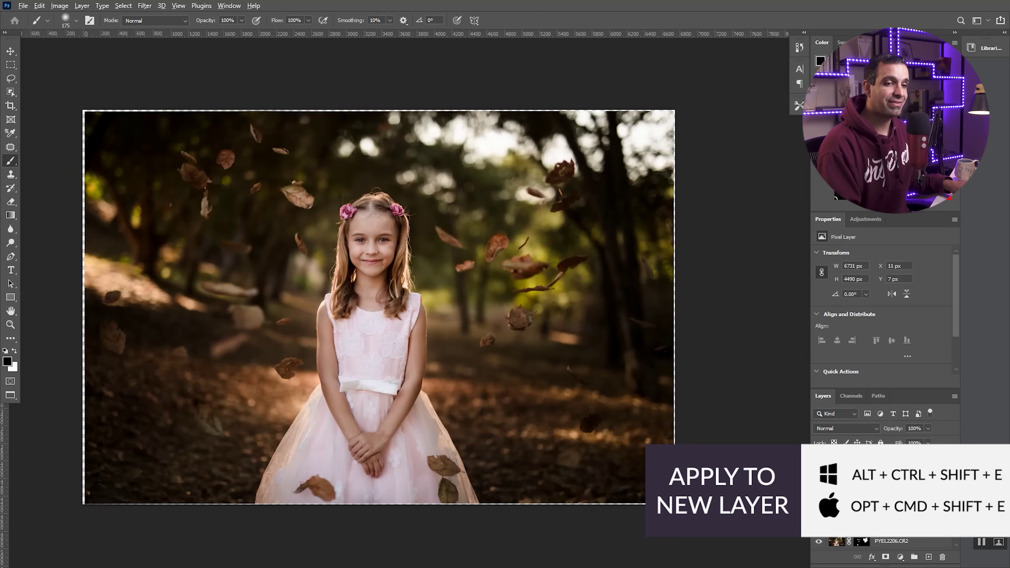
pyautogui.press('z')
pyautogui.moveTo(357, 186)
pyautogui.mouseDown()
pyautogui.moveTo(435, 224)
pyautogui.moveTo(421, 154)
pyautogui.moveTo(414, 182)
pyautogui.mouseUp()
pyautogui.press('s')
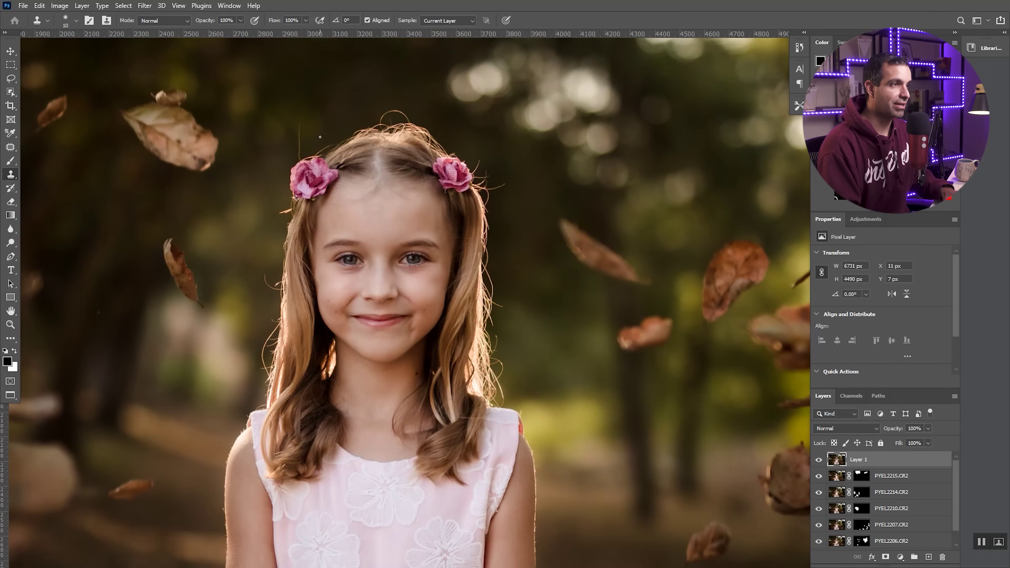
# Patch out the stray hairs above and beside the left hair flower
pyautogui.press('j')
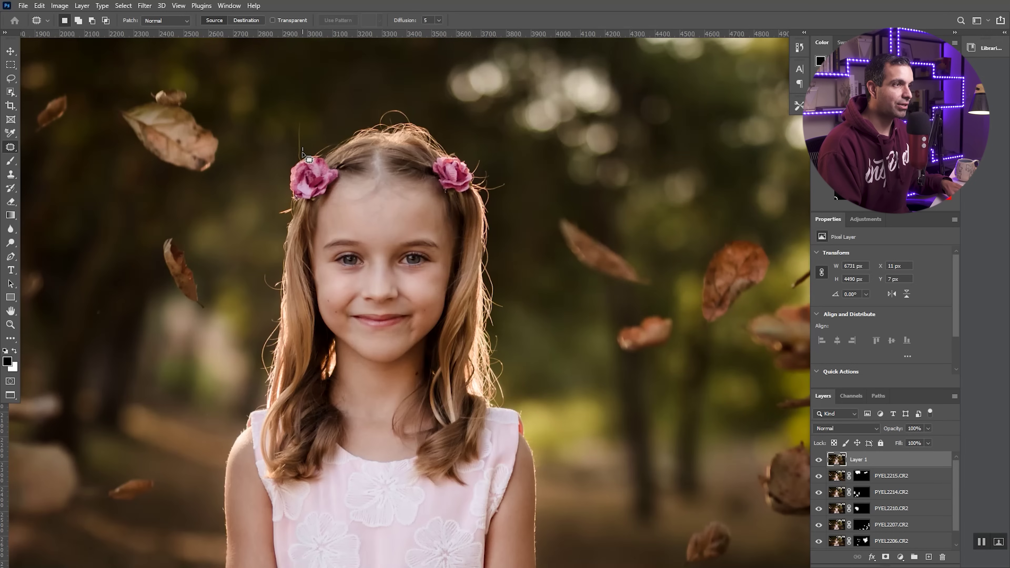
pyautogui.moveTo(300, 161)
pyautogui.mouseDown()
pyautogui.moveTo(305, 119)
pyautogui.moveTo(311, 137)
pyautogui.moveTo(323, 135)
pyautogui.mouseUp()
pyautogui.hotkey('ctrl', 'd')
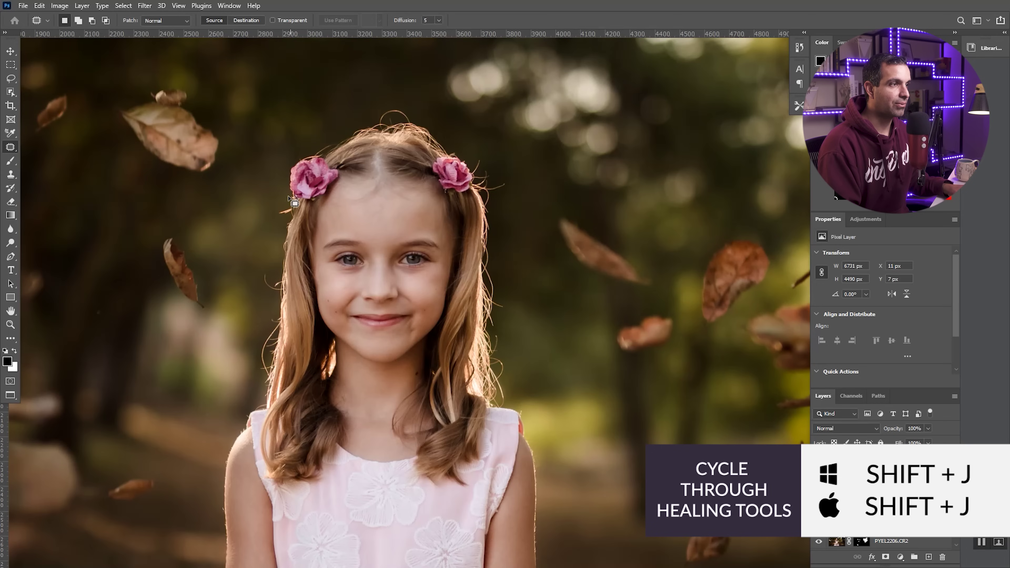
pyautogui.moveTo(288, 209); pyautogui.dragTo(284, 233)
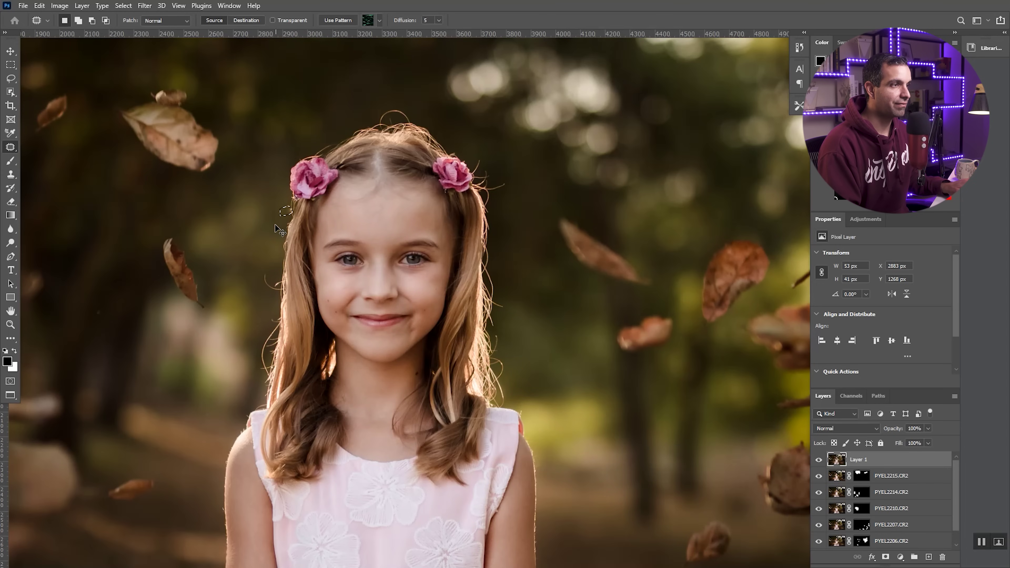
pyautogui.hotkey('ctrl', 'd')
# Patch another stray hair near the left flower with clean background
pyautogui.press('s')
pyautogui.scroll(5, 283, 222)
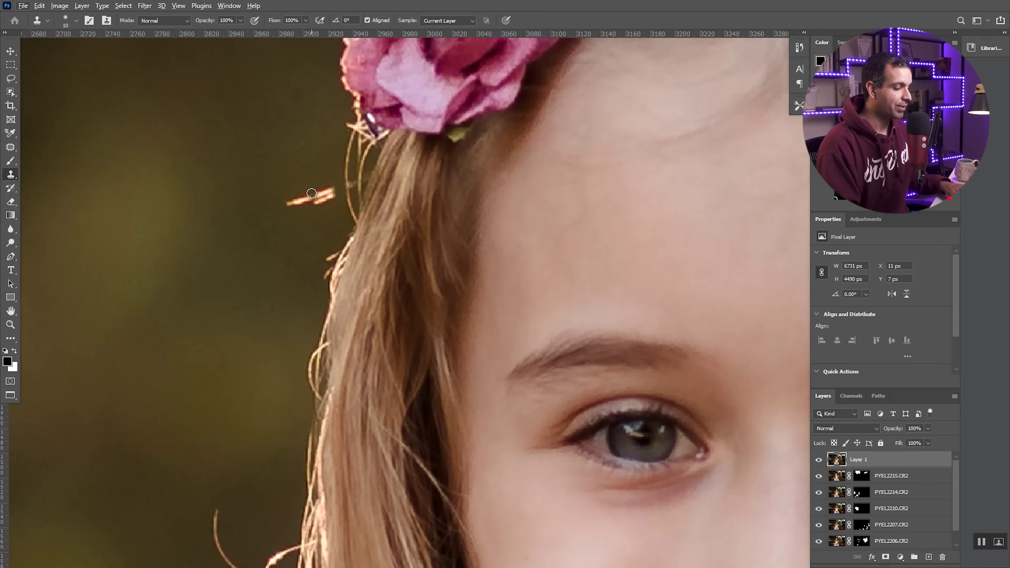
pyautogui.press('j')
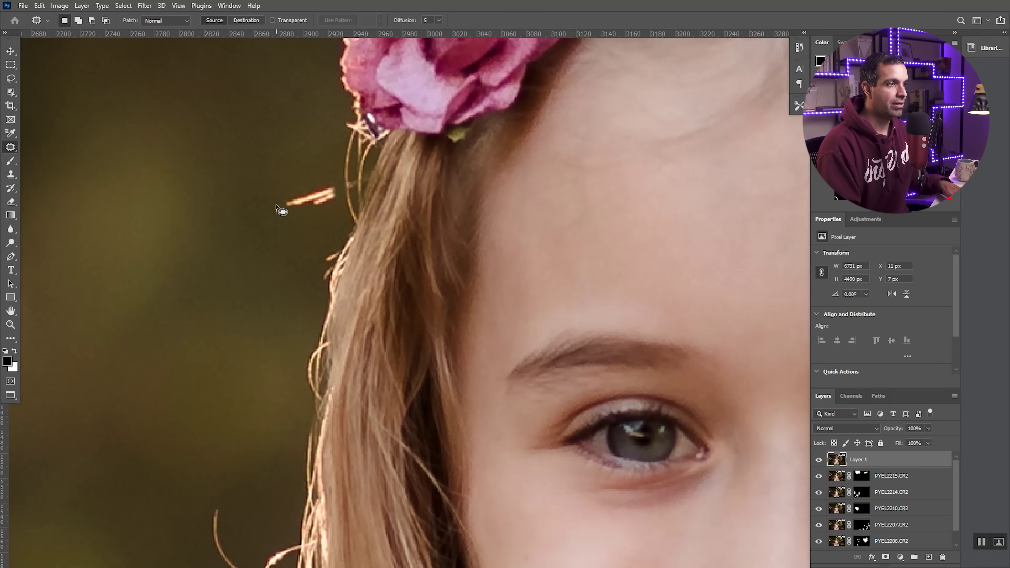
pyautogui.moveTo(344, 198)
pyautogui.mouseDown()
pyautogui.moveTo(296, 221)
pyautogui.moveTo(277, 212)
pyautogui.mouseUp()
pyautogui.moveTo(314, 197); pyautogui.dragTo(288, 239)
pyautogui.hotkey('ctrl', 'd')
# Patch away the stray hair beside the cheek and the faint leftover mark
pyautogui.scroll(-3, 259, 297)
pyautogui.scroll(-3, 255, 296)
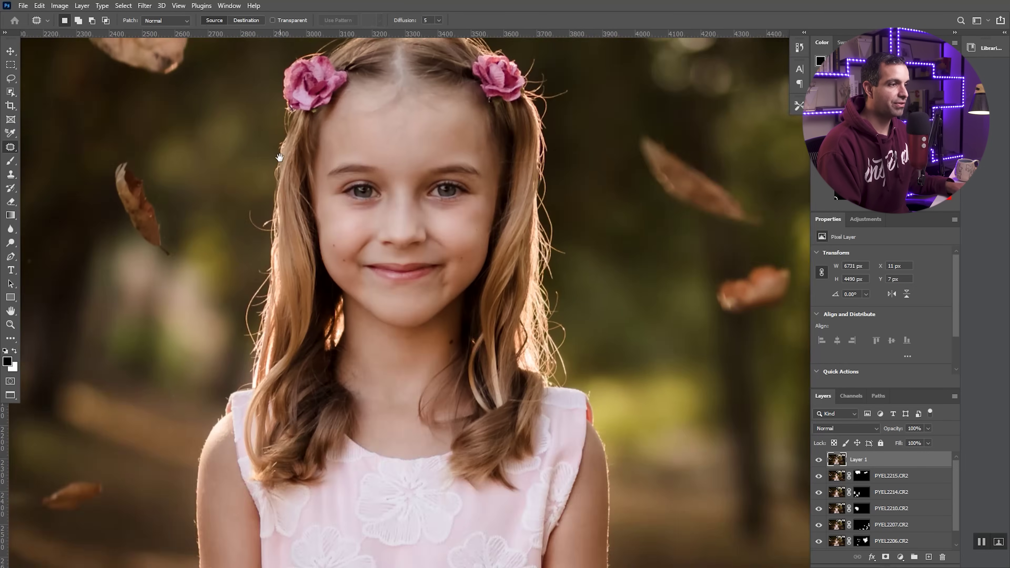
pyautogui.scroll(4, 271, 227)
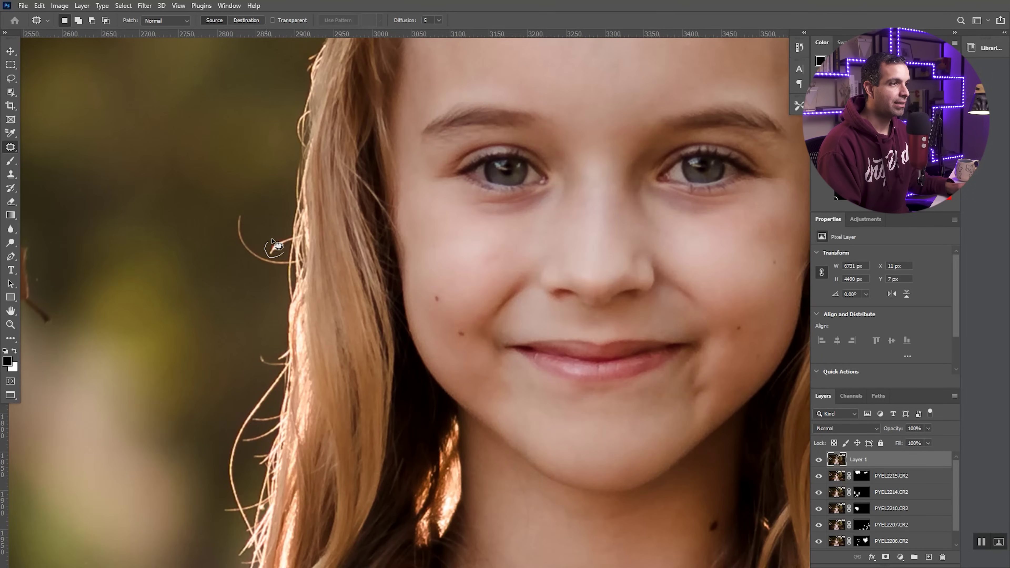
pyautogui.moveTo(272, 241)
pyautogui.mouseDown()
pyautogui.moveTo(298, 236)
pyautogui.moveTo(294, 245)
pyautogui.moveTo(270, 208)
pyautogui.mouseUp()
pyautogui.hotkey('ctrl', 'd')
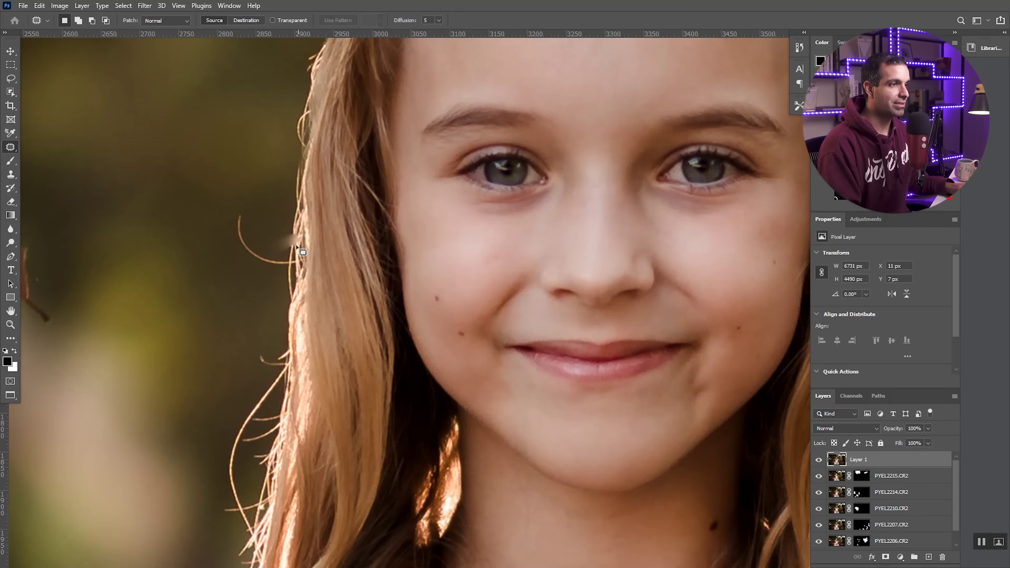
pyautogui.moveTo(299, 249); pyautogui.dragTo(298, 238)
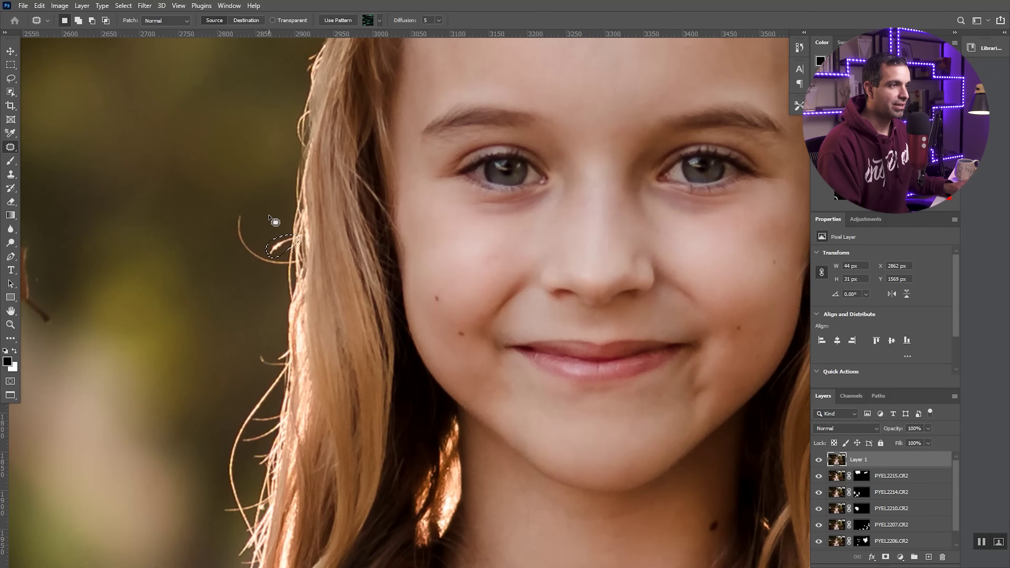
pyautogui.hotkey('ctrl', 'd')
# Patch out the looping flyaway hair and the remaining stray fragment on the left
pyautogui.scroll(3, 276, 223)
pyautogui.press('s')
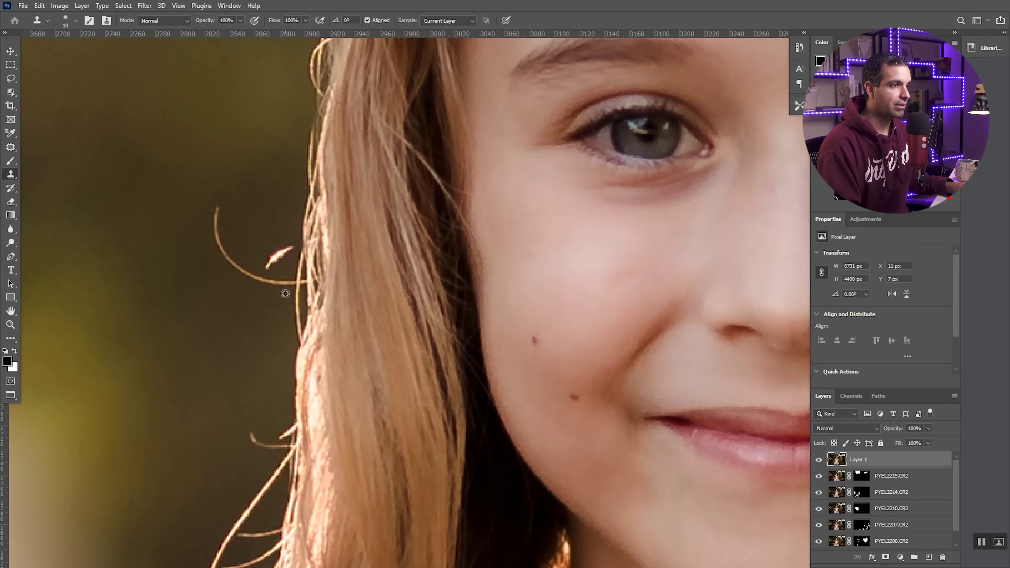
pyautogui.press('j')
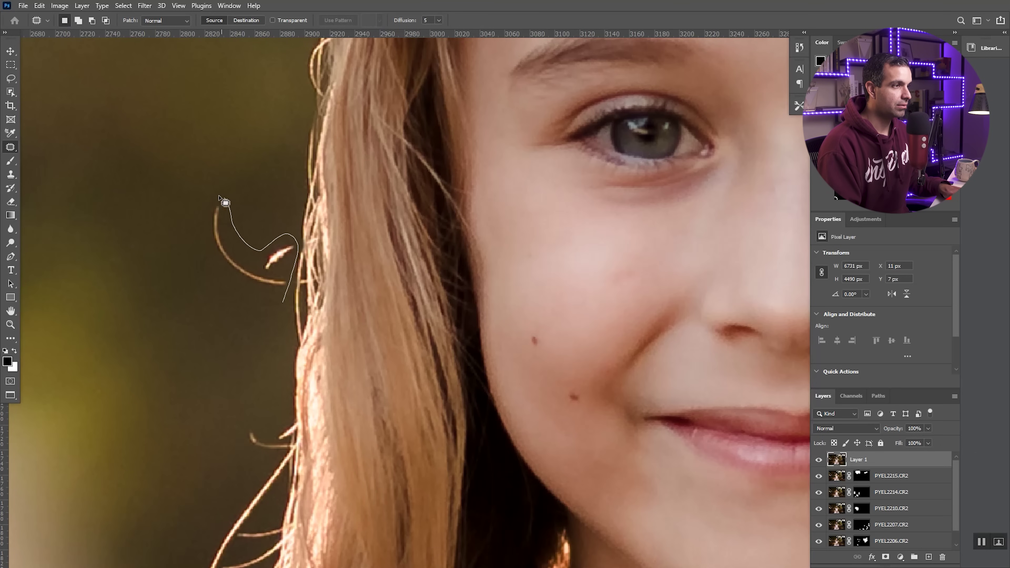
pyautogui.moveTo(225, 203)
pyautogui.mouseDown()
pyautogui.moveTo(281, 303)
pyautogui.moveTo(183, 285)
pyautogui.mouseUp()
pyautogui.hotkey('ctrl', 'd')
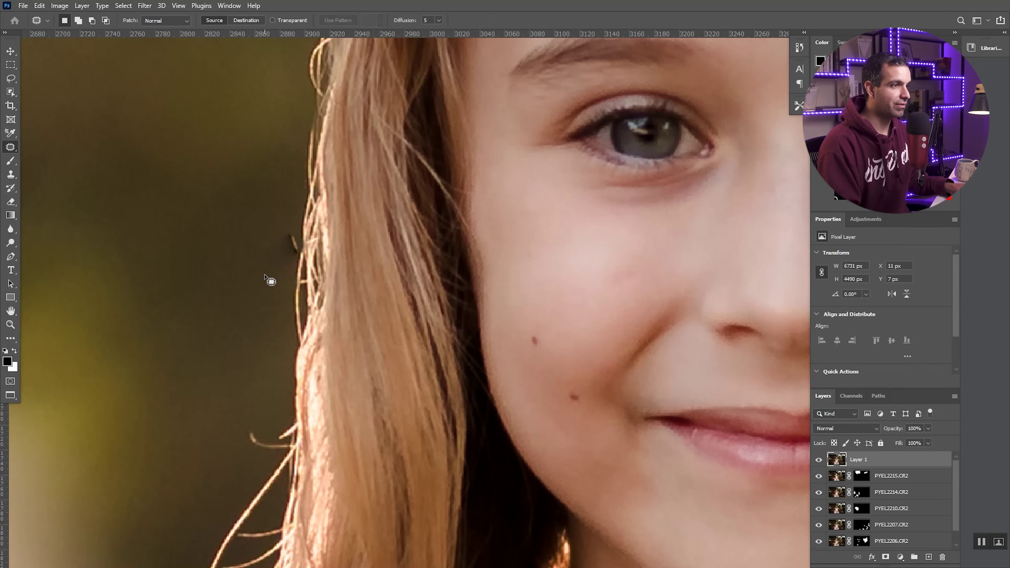
pyautogui.moveTo(264, 275)
pyautogui.mouseDown()
pyautogui.moveTo(271, 282)
pyautogui.moveTo(182, 301)
pyautogui.mouseUp()
pyautogui.hotkey('ctrl', 'd')
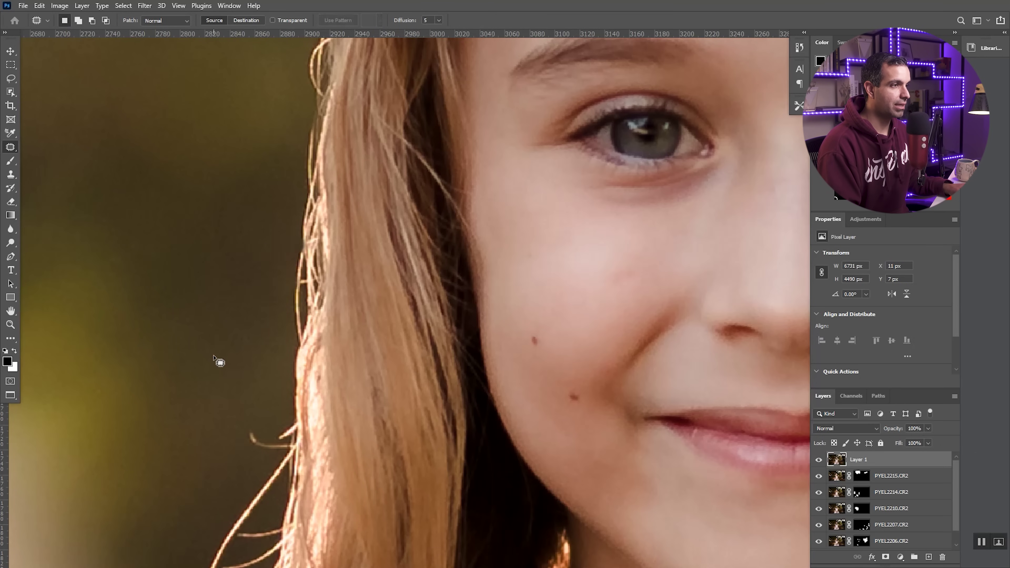
pyautogui.scroll(-3, 220, 363)
pyautogui.moveTo(218, 361); pyautogui.dragTo(198, 140)
pyautogui.scroll(-3, 221, 207)
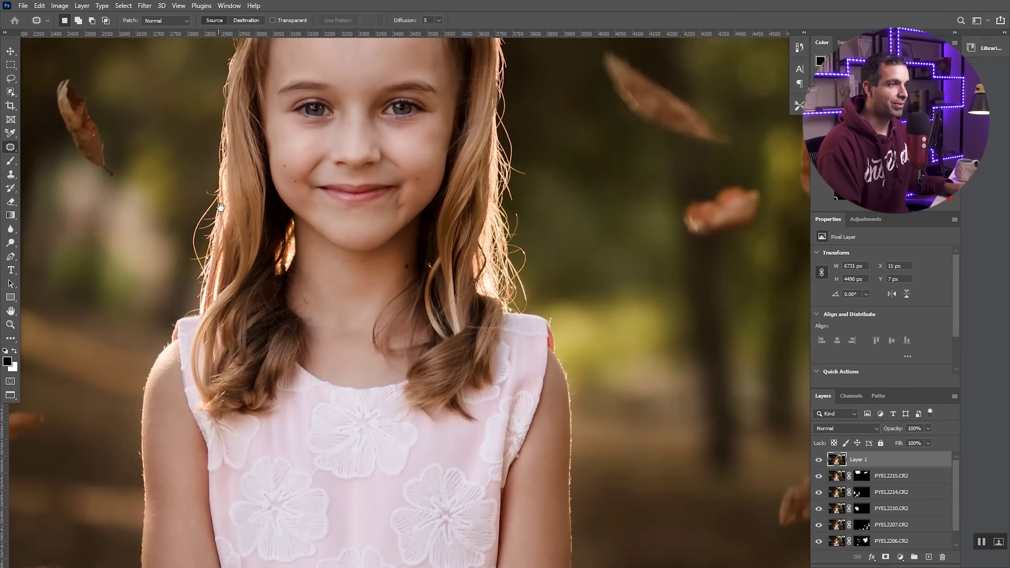
pyautogui.moveTo(221, 207); pyautogui.dragTo(175, 257)
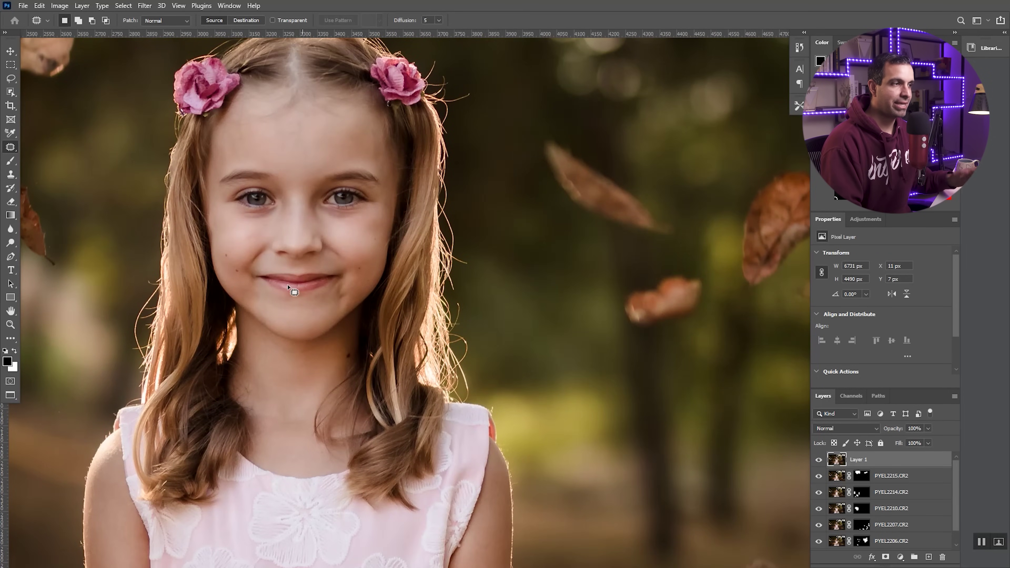
pyautogui.scroll(-3, 287, 294)
pyautogui.scroll(3, 259, 275)
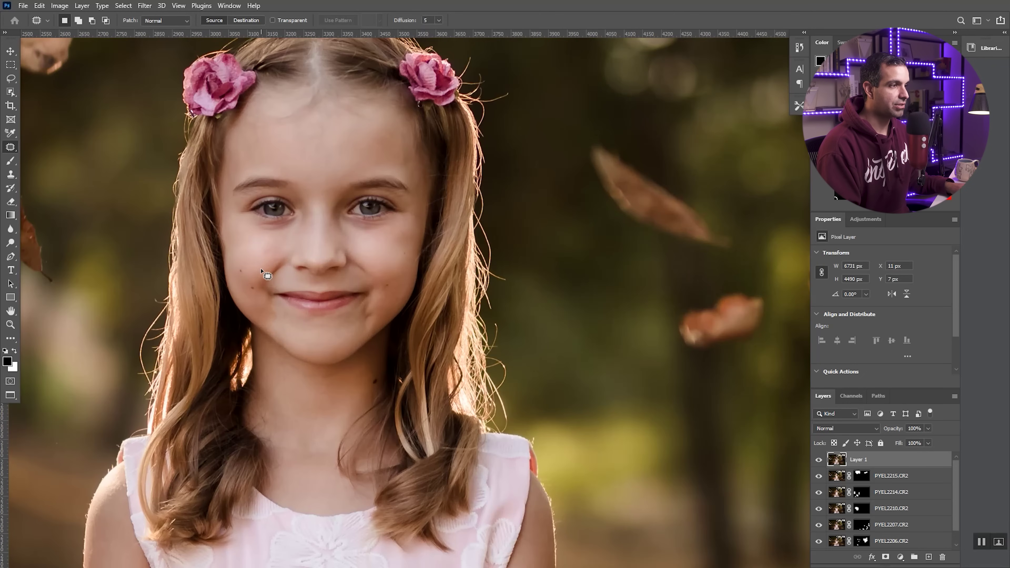
pyautogui.moveTo(397, 309); pyautogui.dragTo(343, 283)
# Clone Stamp over the stray strands right of the girl's head, redoing a failed first stroke
pyautogui.scroll(-2, 440, 205)
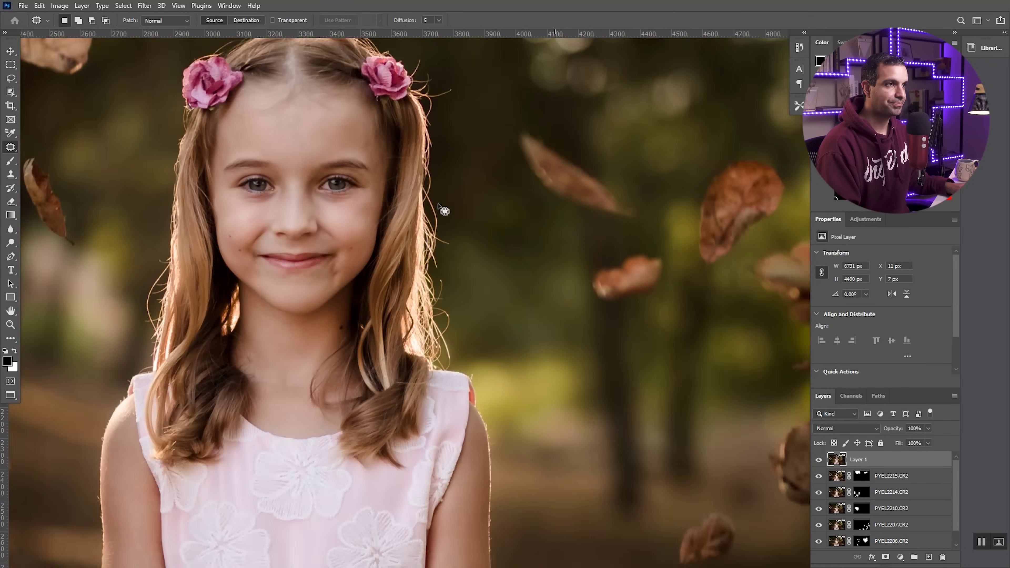
pyautogui.scroll(3, 467, 275)
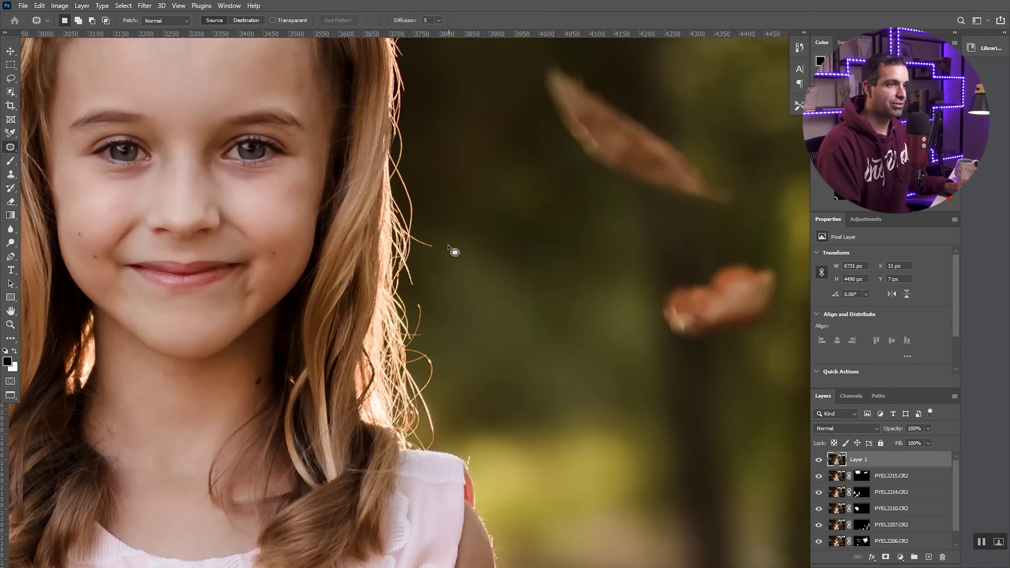
pyautogui.press('s')
pyautogui.press(']')
pyautogui.press(']')
pyautogui.press(']')
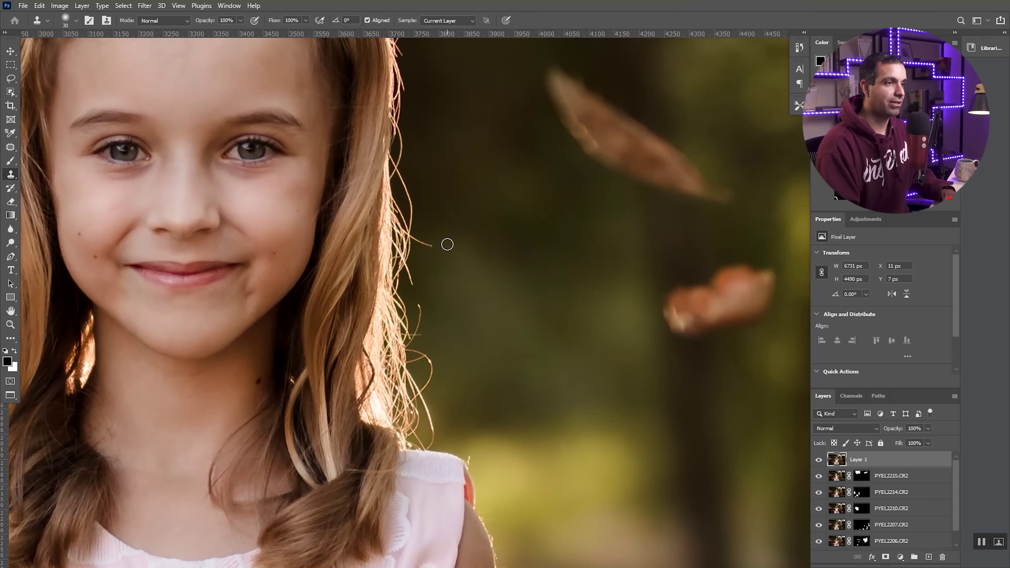
pyautogui.press('[')
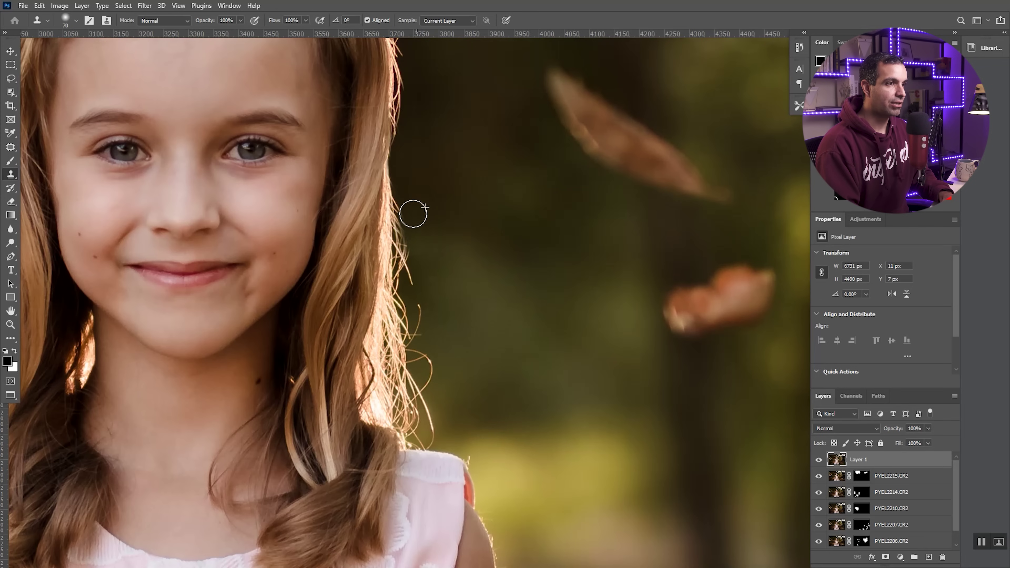
pyautogui.press(']')
pyautogui.press(']')
pyautogui.press(']')
pyautogui.moveTo(412, 254)
pyautogui.mouseDown()
pyautogui.moveTo(408, 199)
pyautogui.moveTo(413, 208)
pyautogui.mouseUp()
pyautogui.press('[')
pyautogui.press('[')
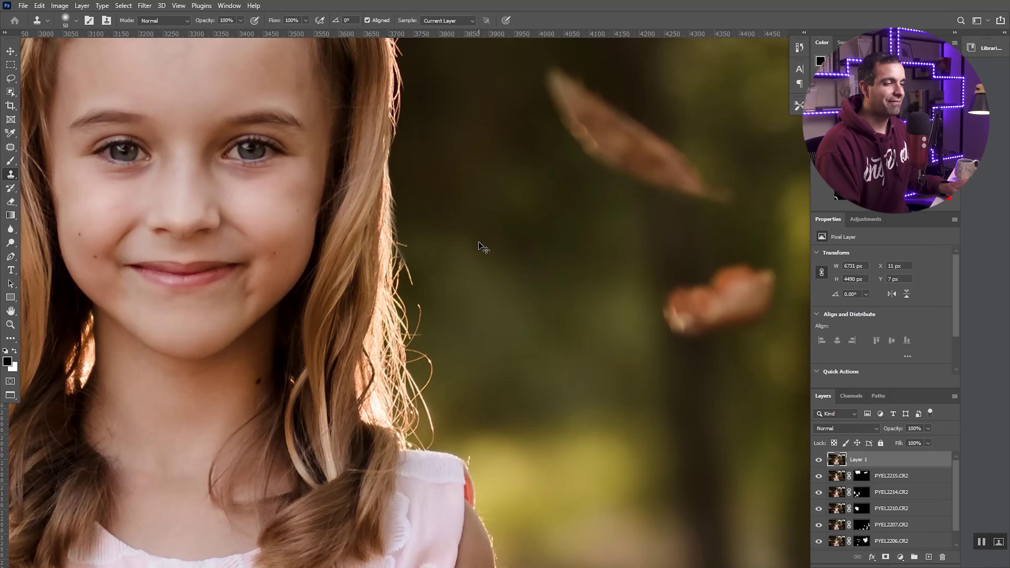
pyautogui.hotkey('ctrl', 'z')
pyautogui.hotkey('ctrl', 'z')
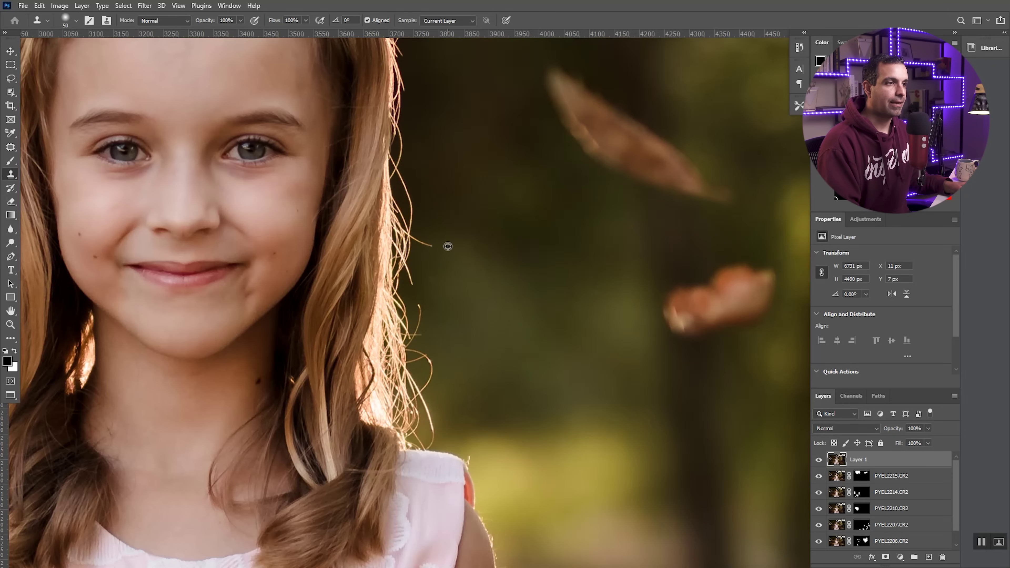
pyautogui.moveTo(433, 247)
pyautogui.mouseDown()
pyautogui.moveTo(414, 194)
pyautogui.moveTo(405, 244)
pyautogui.moveTo(401, 237)
pyautogui.moveTo(399, 165)
pyautogui.moveTo(413, 101)
pyautogui.mouseUp()
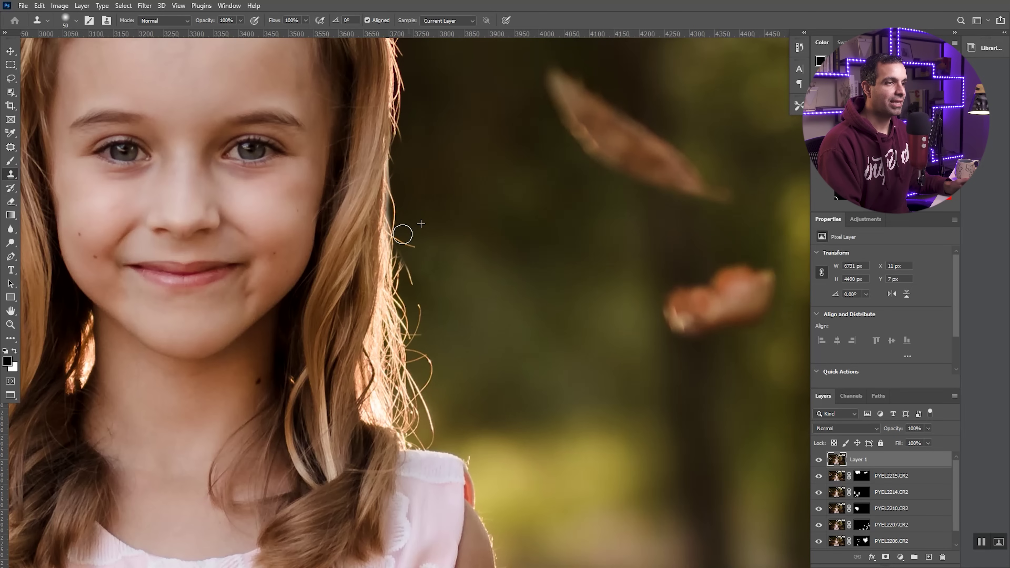
pyautogui.moveTo(406, 226)
pyautogui.mouseDown()
pyautogui.moveTo(394, 259)
pyautogui.moveTo(392, 354)
pyautogui.moveTo(418, 370)
pyautogui.moveTo(416, 382)
pyautogui.moveTo(428, 376)
pyautogui.moveTo(392, 373)
pyautogui.moveTo(410, 410)
pyautogui.moveTo(435, 428)
pyautogui.moveTo(423, 406)
pyautogui.mouseUp()
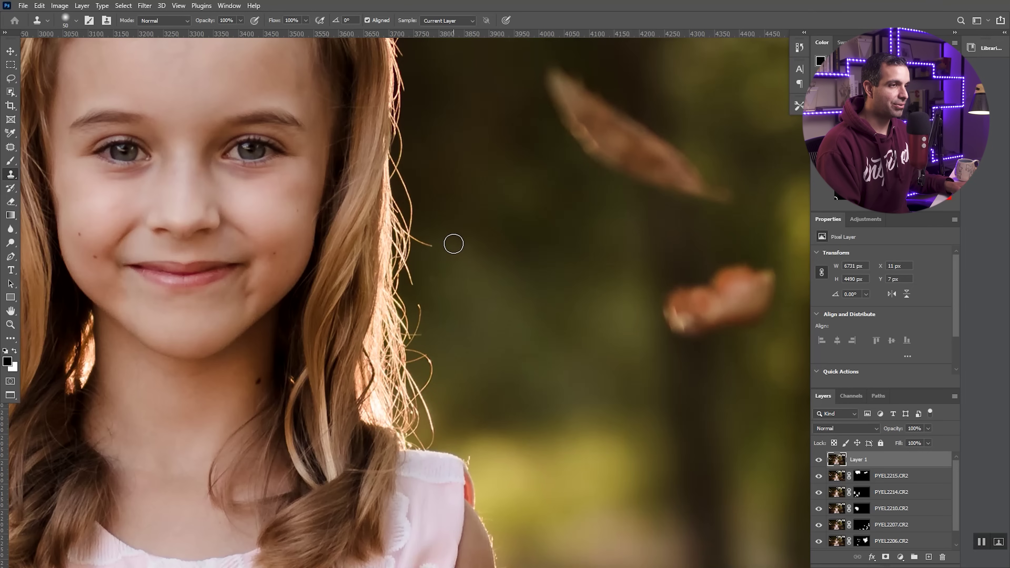
# Sample clean background and clone over stray strands along the right hair edge
pyautogui.scroll(-3, 407, 237)
pyautogui.moveTo(273, 184); pyautogui.dragTo(293, 210)
pyautogui.scroll(2, 447, 277)
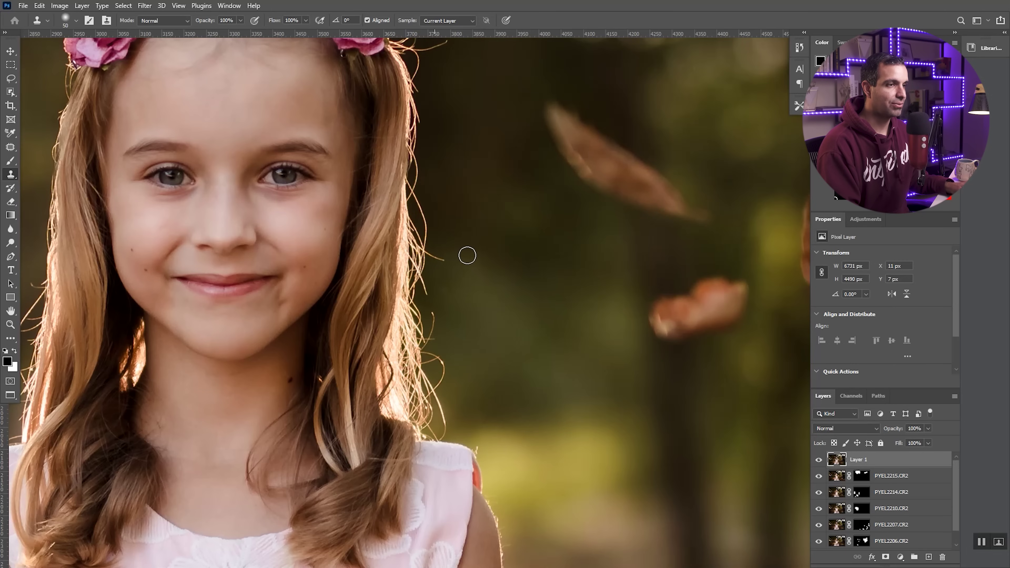
pyautogui.keyDown('alt'); pyautogui.click(456, 261); pyautogui.keyUp('alt')
pyautogui.moveTo(453, 262)
pyautogui.mouseDown()
pyautogui.moveTo(442, 262)
pyautogui.moveTo(435, 232)
pyautogui.moveTo(421, 261)
pyautogui.moveTo(412, 191)
pyautogui.moveTo(420, 92)
pyautogui.mouseUp()
pyautogui.moveTo(415, 221)
pyautogui.mouseDown()
pyautogui.moveTo(413, 284)
pyautogui.moveTo(429, 293)
pyautogui.moveTo(418, 268)
pyautogui.moveTo(407, 313)
pyautogui.moveTo(447, 319)
pyautogui.moveTo(443, 358)
pyautogui.moveTo(410, 375)
pyautogui.moveTo(431, 373)
pyautogui.moveTo(433, 392)
pyautogui.moveTo(447, 384)
pyautogui.moveTo(453, 421)
pyautogui.moveTo(442, 433)
pyautogui.moveTo(429, 422)
pyautogui.moveTo(420, 369)
pyautogui.moveTo(420, 414)
pyautogui.mouseUp()
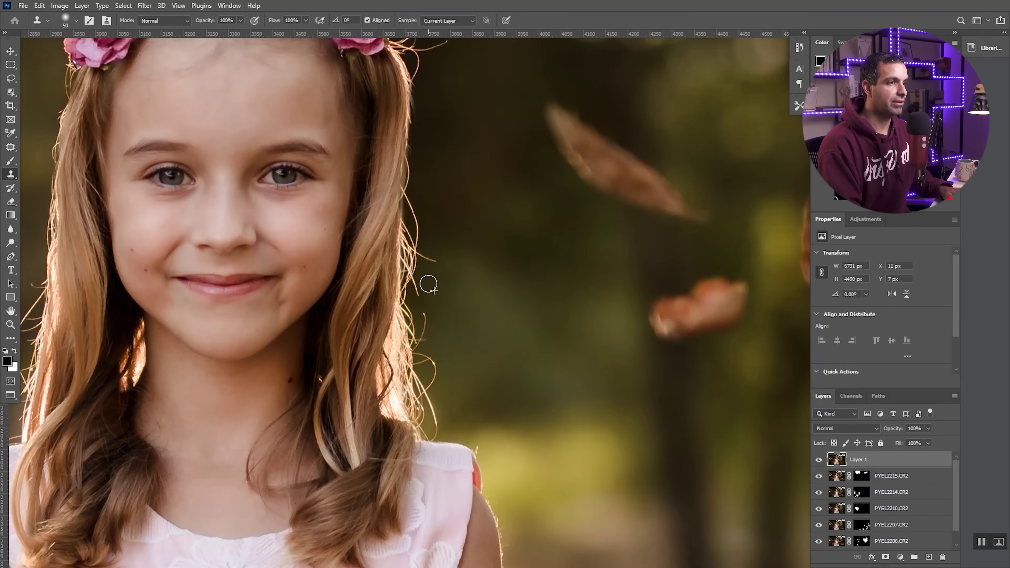
# Clone away the curving stray strand beside the right hair flower, then resample nearby background
pyautogui.scroll(-2, 441, 282)
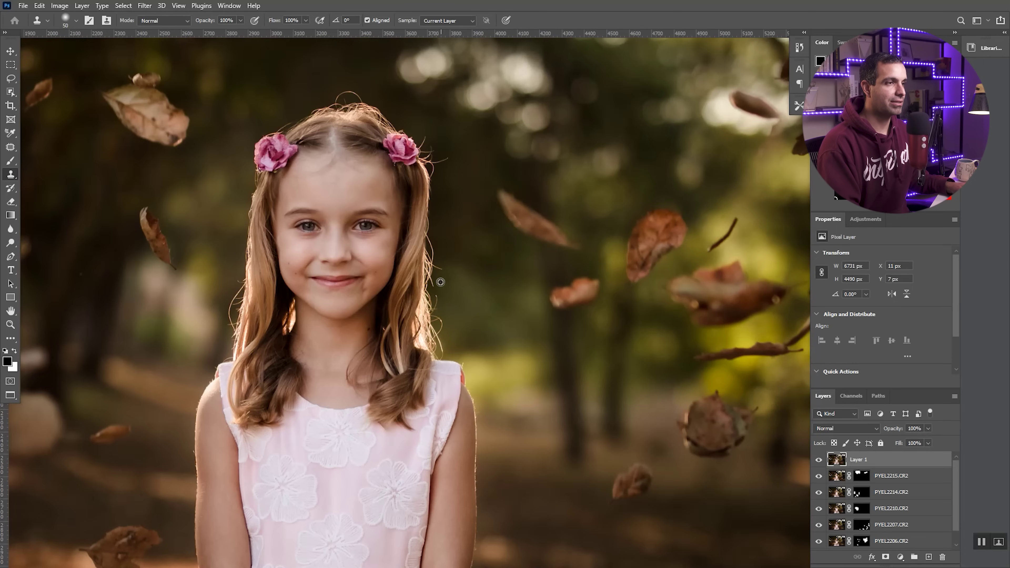
pyautogui.scroll(-1, 357, 344)
pyautogui.scroll(1, 349, 249)
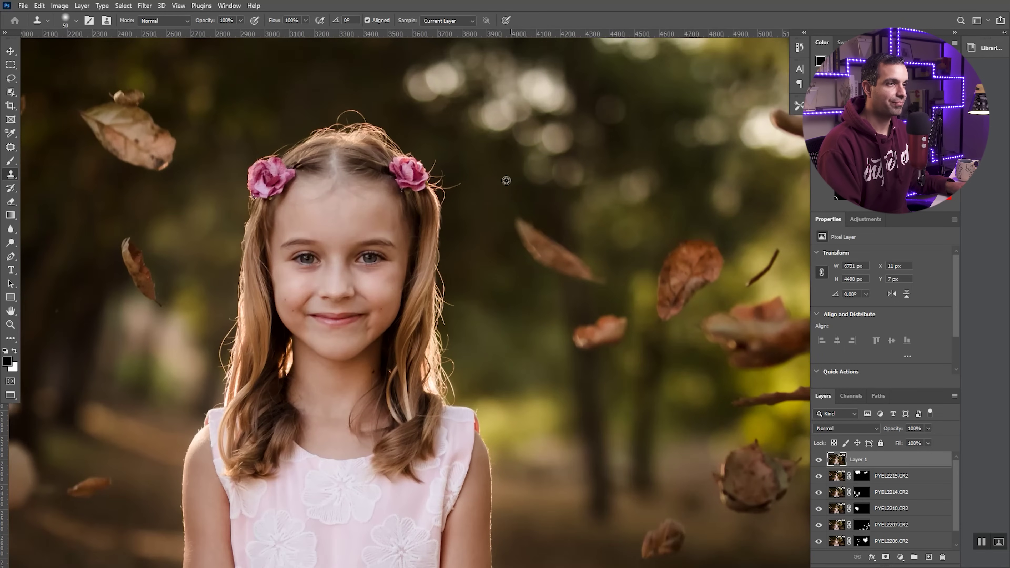
pyautogui.scroll(1, 503, 181)
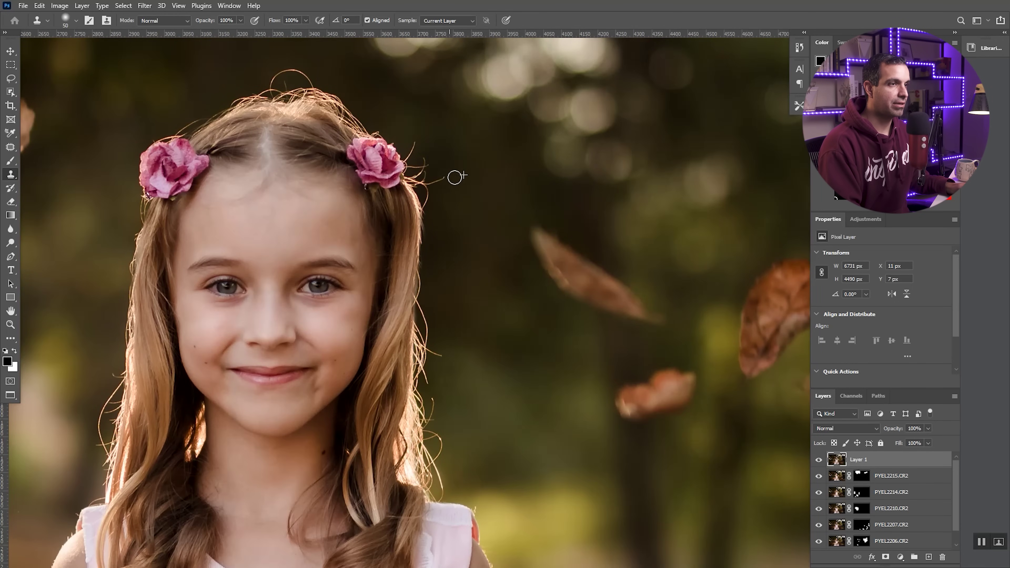
pyautogui.scroll(1, 448, 184)
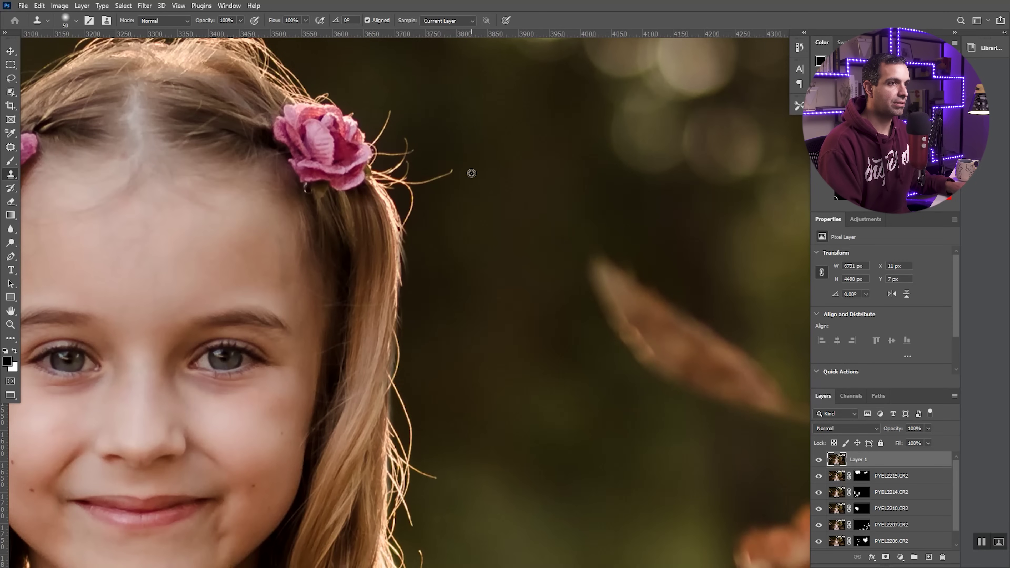
pyautogui.keyDown('alt'); pyautogui.click(460, 172); pyautogui.keyUp('alt')
pyautogui.moveTo(453, 171)
pyautogui.mouseDown()
pyautogui.moveTo(411, 189)
pyautogui.moveTo(415, 228)
pyautogui.moveTo(416, 188)
pyautogui.moveTo(433, 171)
pyautogui.moveTo(412, 171)
pyautogui.moveTo(403, 156)
pyautogui.moveTo(396, 177)
pyautogui.moveTo(392, 103)
pyautogui.moveTo(374, 116)
pyautogui.mouseUp()
pyautogui.press('h')
pyautogui.click(419, 190)
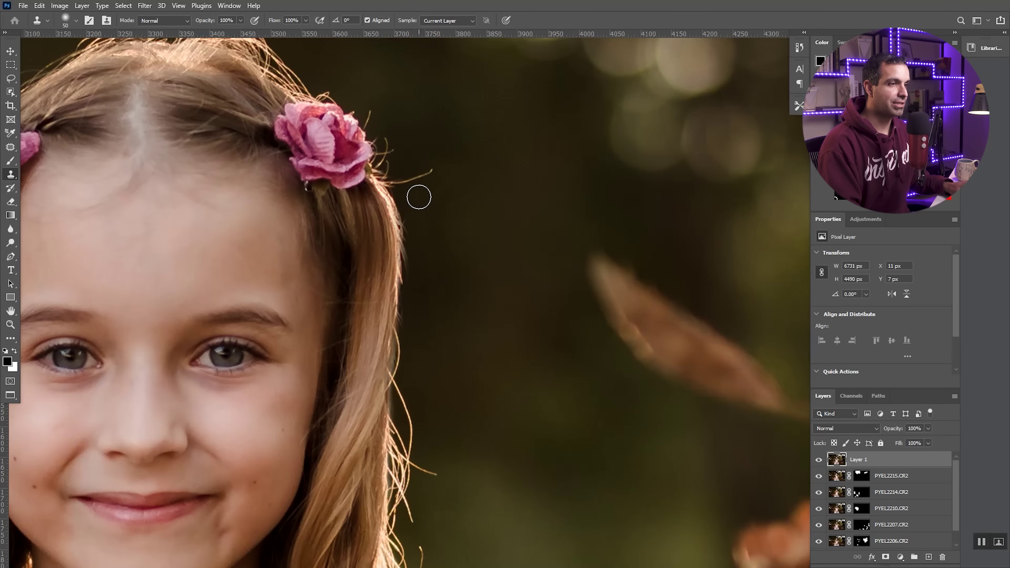
# Patch out the stray hair strand at the hair's right edge
pyautogui.keyDown('alt'); pyautogui.click(421, 199); pyautogui.keyUp('alt')
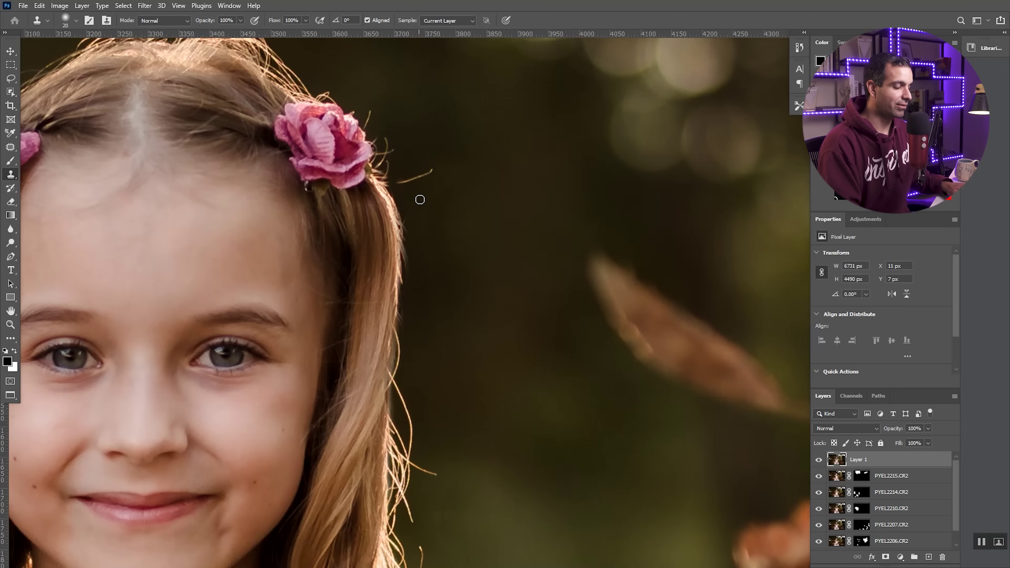
pyautogui.press('j')
pyautogui.moveTo(427, 201)
pyautogui.mouseDown()
pyautogui.moveTo(413, 199)
pyautogui.moveTo(444, 160)
pyautogui.moveTo(427, 185)
pyautogui.moveTo(494, 218)
pyautogui.mouseUp()
pyautogui.hotkey('ctrl', 'd')
# Patch another flyaway strand lower along the right side with clean background
pyautogui.scroll(-3, 435, 276)
pyautogui.moveTo(394, 324); pyautogui.dragTo(455, 140)
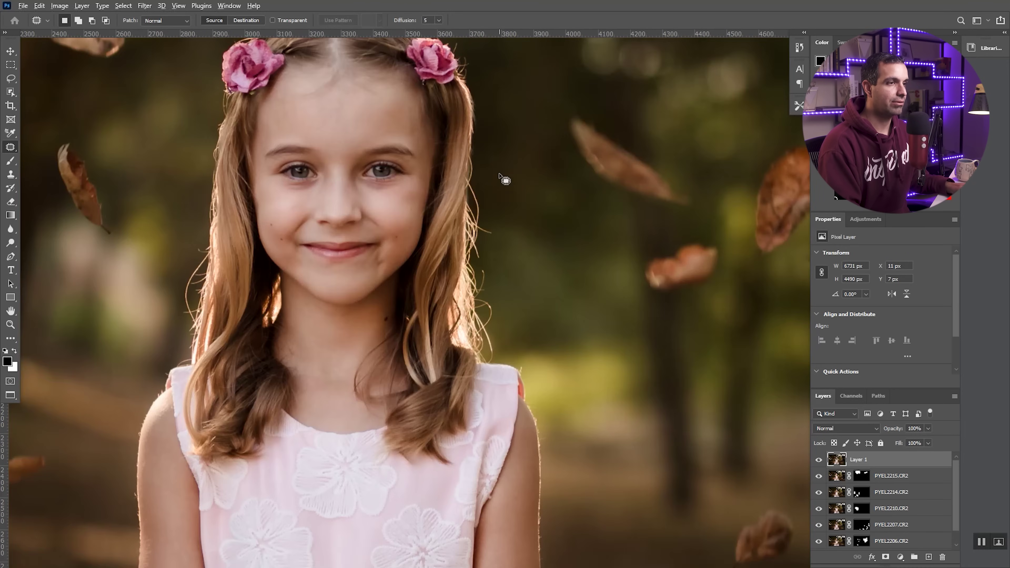
pyautogui.scroll(3, 506, 180)
pyautogui.press('s')
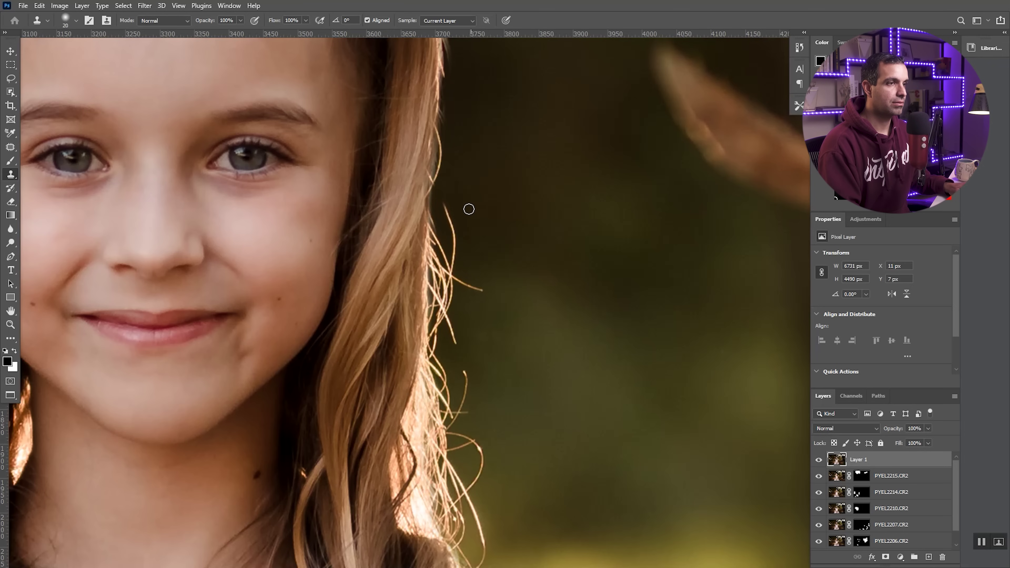
pyautogui.press('j')
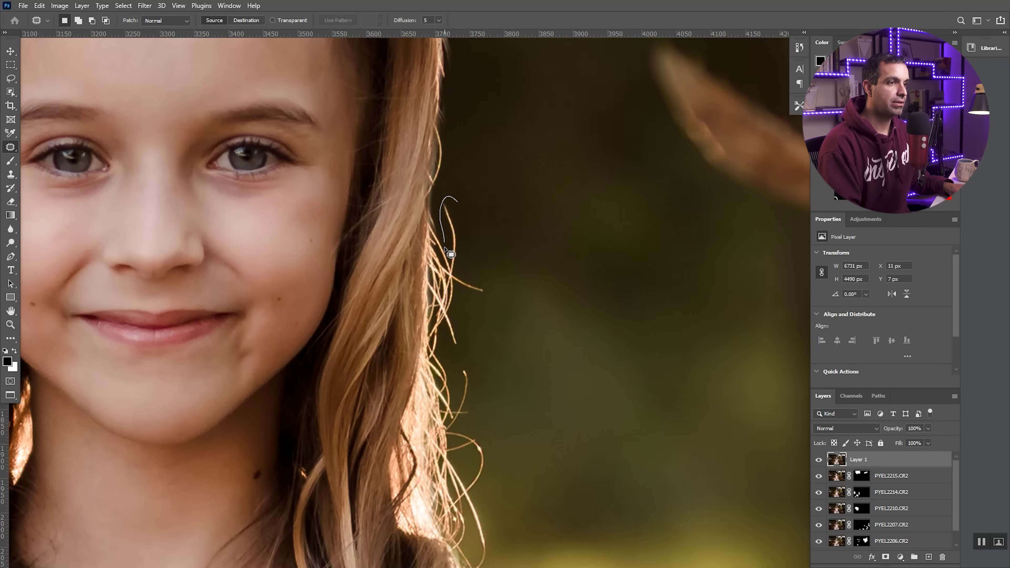
pyautogui.moveTo(460, 274)
pyautogui.mouseDown()
pyautogui.moveTo(464, 210)
pyautogui.moveTo(503, 228)
pyautogui.mouseUp()
pyautogui.hotkey('ctrl', 'd')
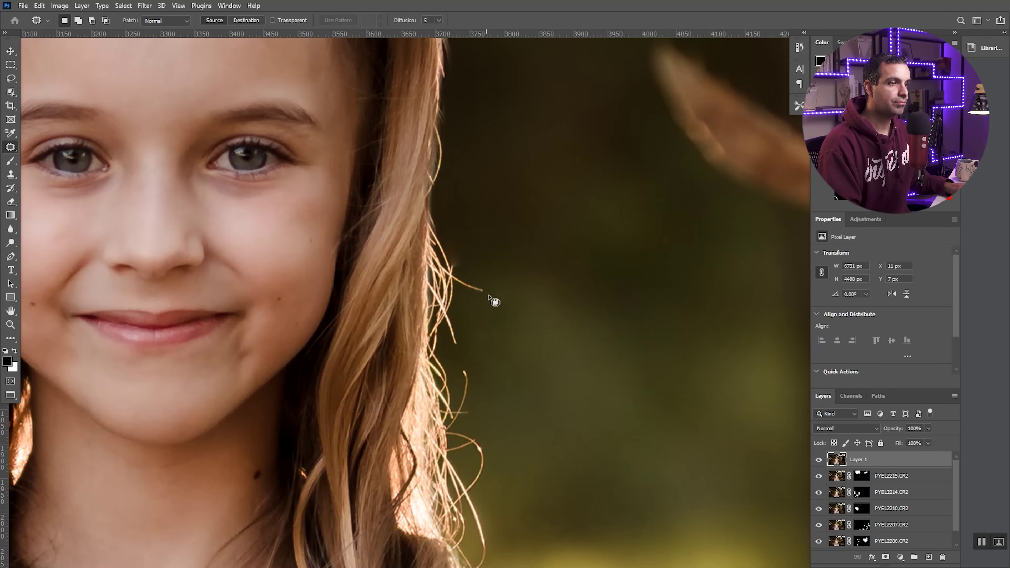
# Clone away the horizontal stray strand beside the cheek and patch the strand next to it
pyautogui.press('s')
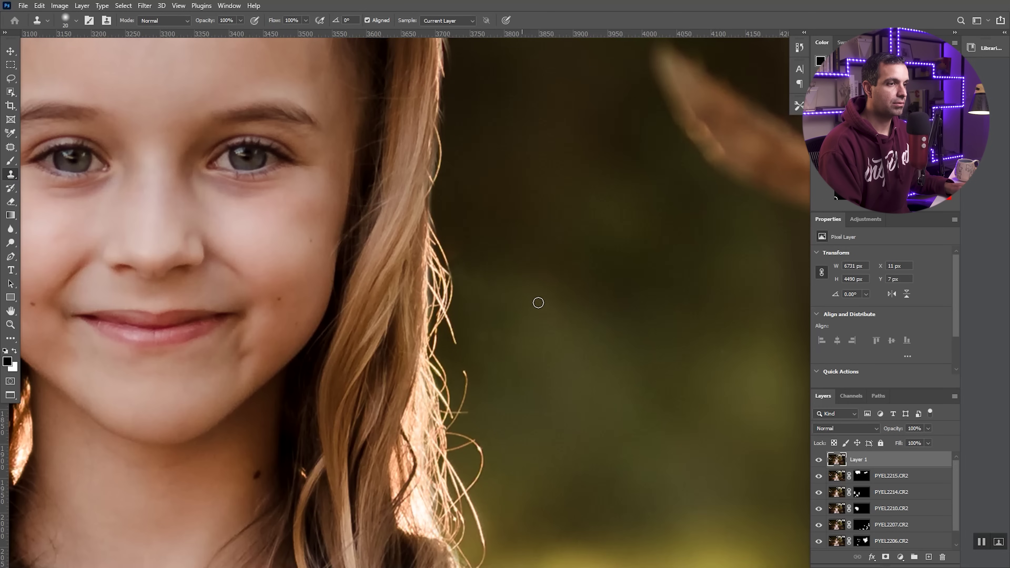
pyautogui.moveTo(528, 374)
pyautogui.mouseDown()
pyautogui.moveTo(496, 398)
pyautogui.moveTo(463, 390)
pyautogui.moveTo(466, 399)
pyautogui.moveTo(459, 327)
pyautogui.moveTo(488, 345)
pyautogui.moveTo(486, 385)
pyautogui.mouseUp()
pyautogui.scroll(3, 500, 394)
pyautogui.keyDown('alt'); pyautogui.click(468, 400); pyautogui.keyUp('alt')
pyautogui.press('j')
pyautogui.moveTo(473, 350); pyautogui.dragTo(542, 353)
# Clone out the stray strand above the head using dark background as source
pyautogui.hotkey('ctrl', 'd')
pyautogui.scroll(-5, 426, 427)
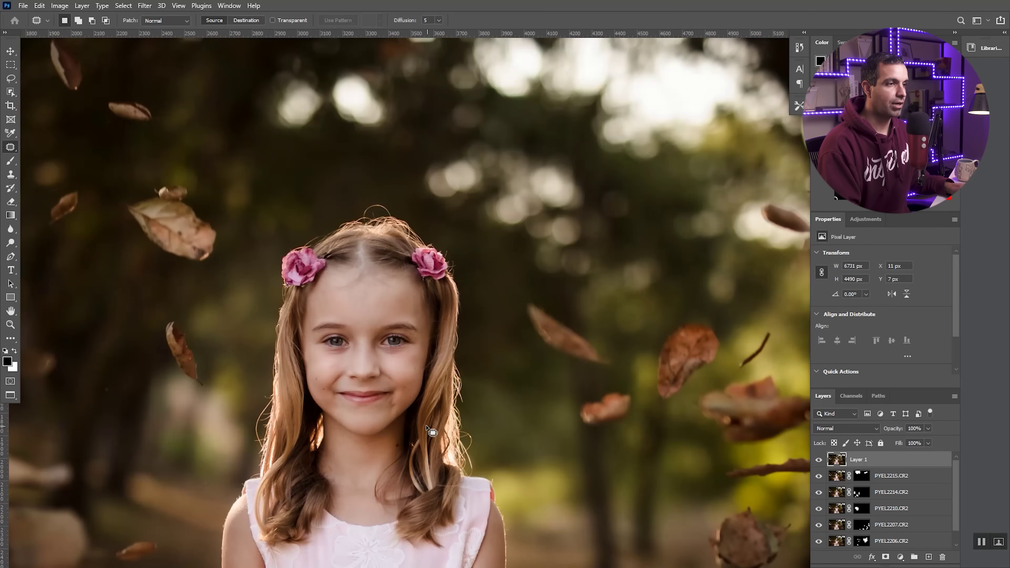
pyautogui.scroll(5, 364, 196)
pyautogui.press('s')
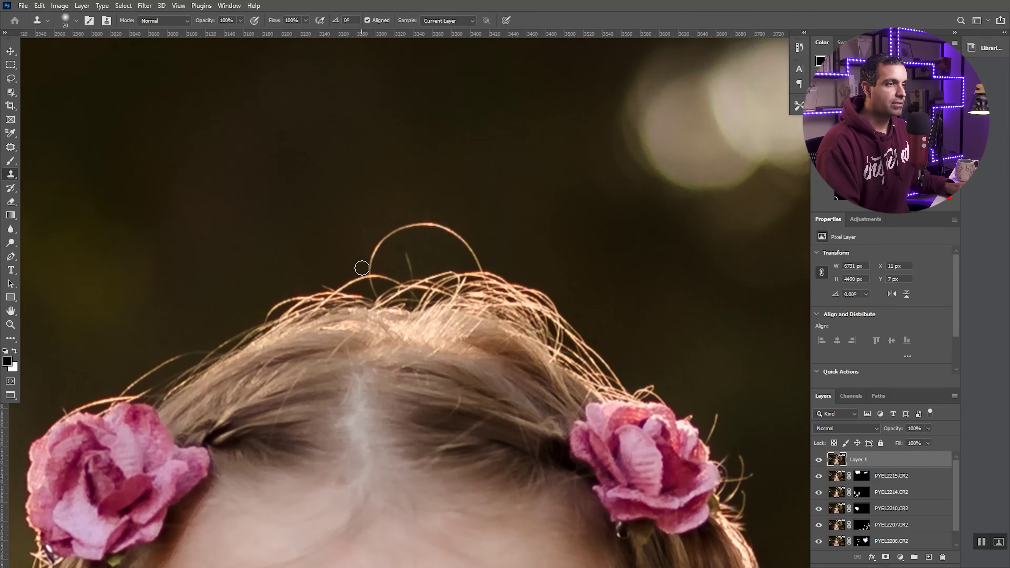
pyautogui.keyDown('alt'); pyautogui.click(361, 268); pyautogui.keyUp('alt')
pyautogui.moveTo(367, 271); pyautogui.dragTo(381, 268)
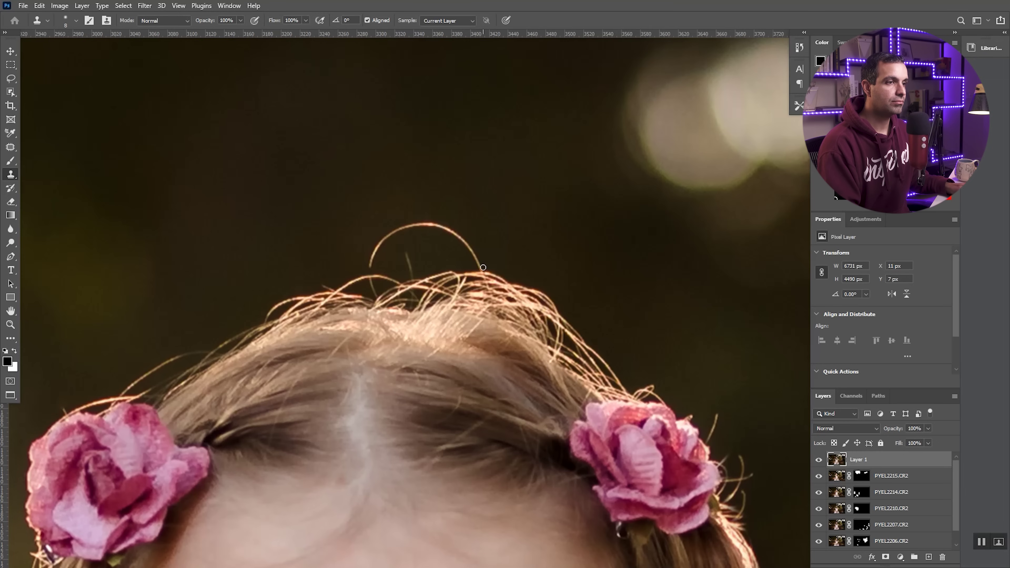
# Patch away the hair loop on top of the head
pyautogui.press('j')
pyautogui.moveTo(483, 268)
pyautogui.mouseDown()
pyautogui.moveTo(445, 249)
pyautogui.moveTo(406, 256)
pyautogui.mouseUp()
pyautogui.hotkey('ctrl', 'd')
pyautogui.scroll(-3, 421, 260)
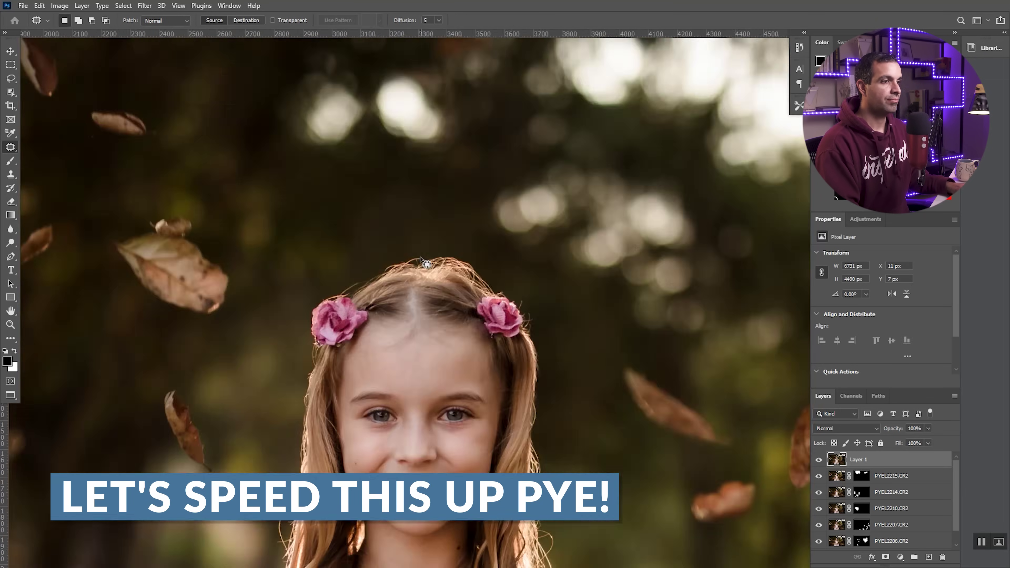
pyautogui.scroll(-4, 421, 259)
pyautogui.scroll(4, 383, 208)
# Patch out the stray strand left of the face, then fit the whole photo in view
pyautogui.press('s')
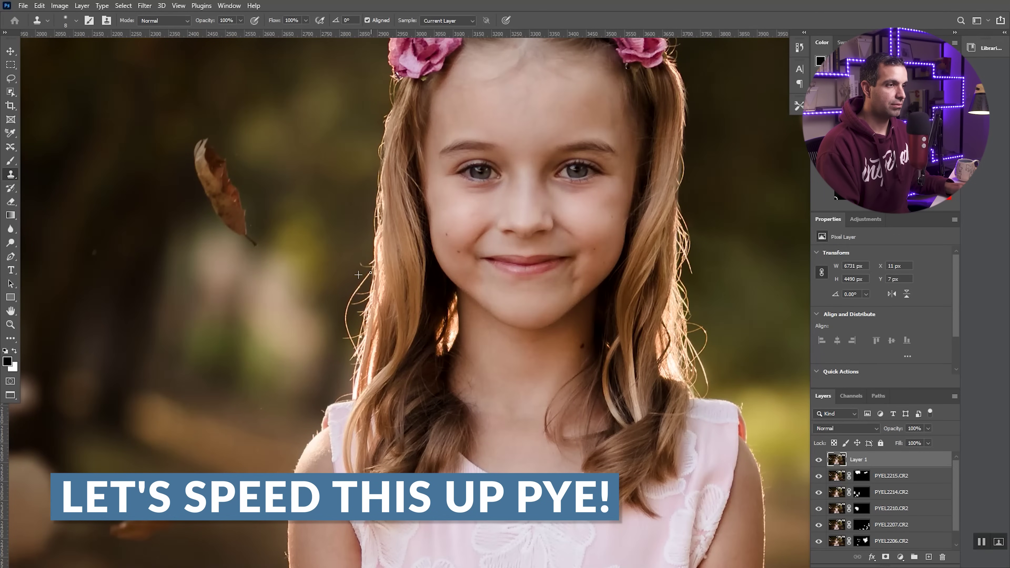
pyautogui.press('j')
pyautogui.moveTo(343, 296)
pyautogui.mouseDown()
pyautogui.moveTo(360, 338)
pyautogui.moveTo(341, 301)
pyautogui.moveTo(318, 319)
pyautogui.mouseUp()
pyautogui.hotkey('ctrl', 'd')
pyautogui.press('s')
pyautogui.scroll(3, 398, 256)
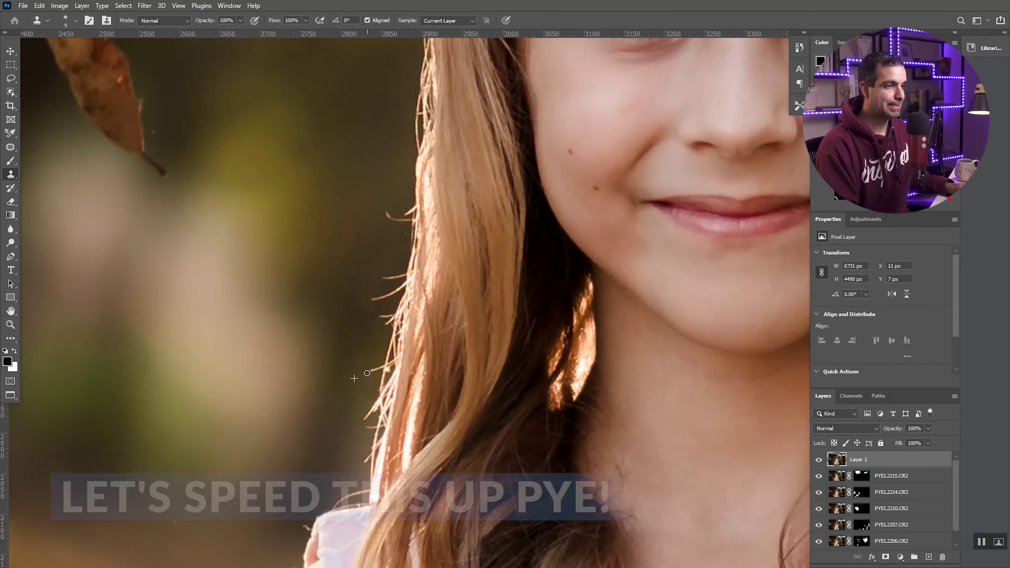
pyautogui.press('j')
pyautogui.hotkey('ctrl', '0')
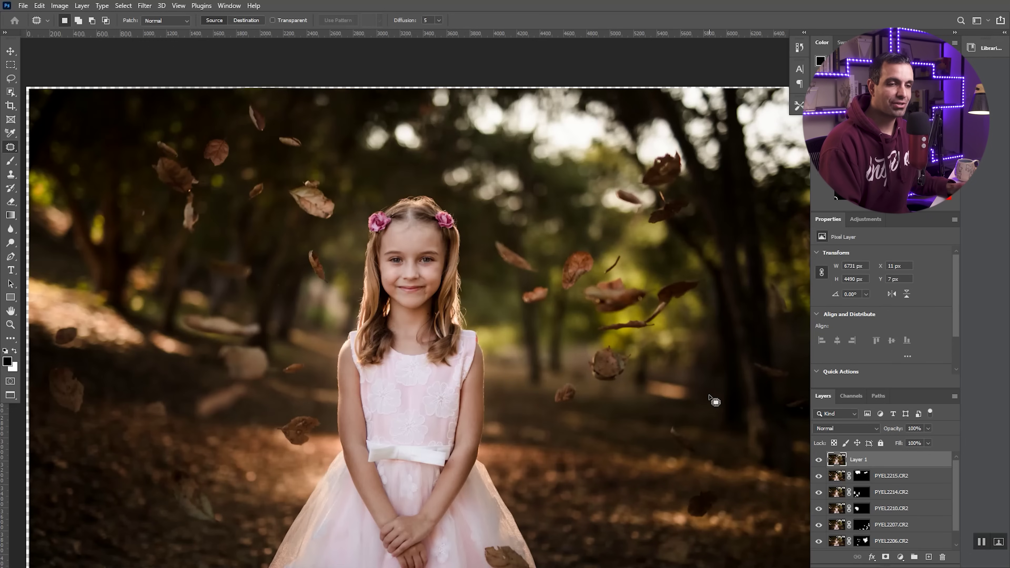
# Add a Curves layer with the curve raised to brighten, and invert its mask to black
pyautogui.click(901, 557)
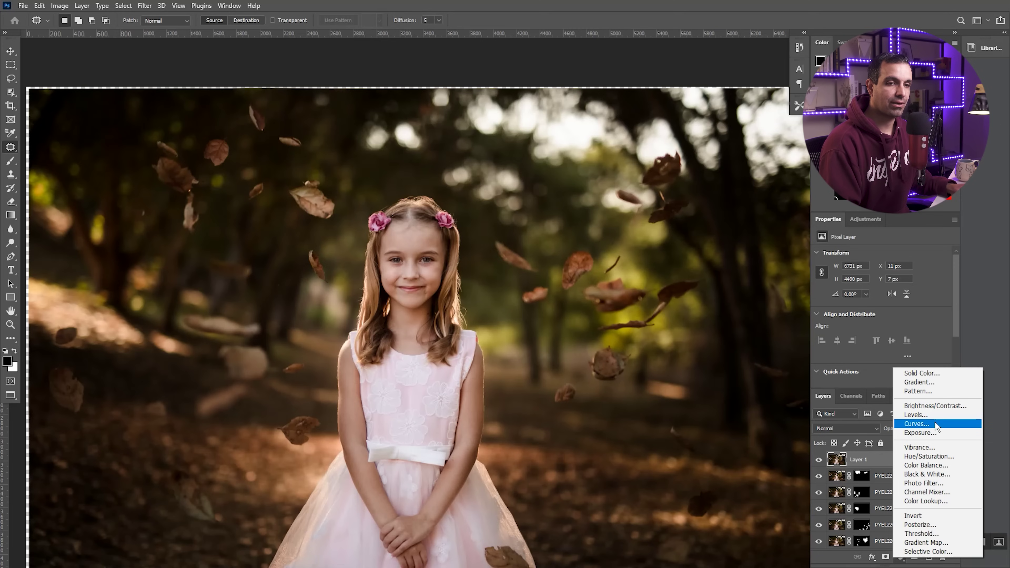
pyautogui.click(935, 424)
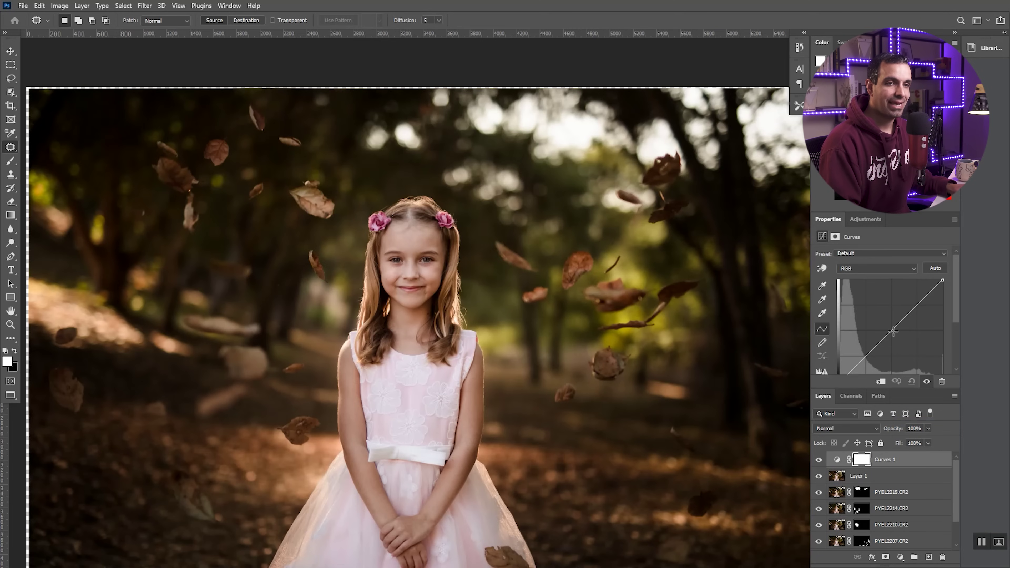
pyautogui.moveTo(894, 327); pyautogui.dragTo(884, 317)
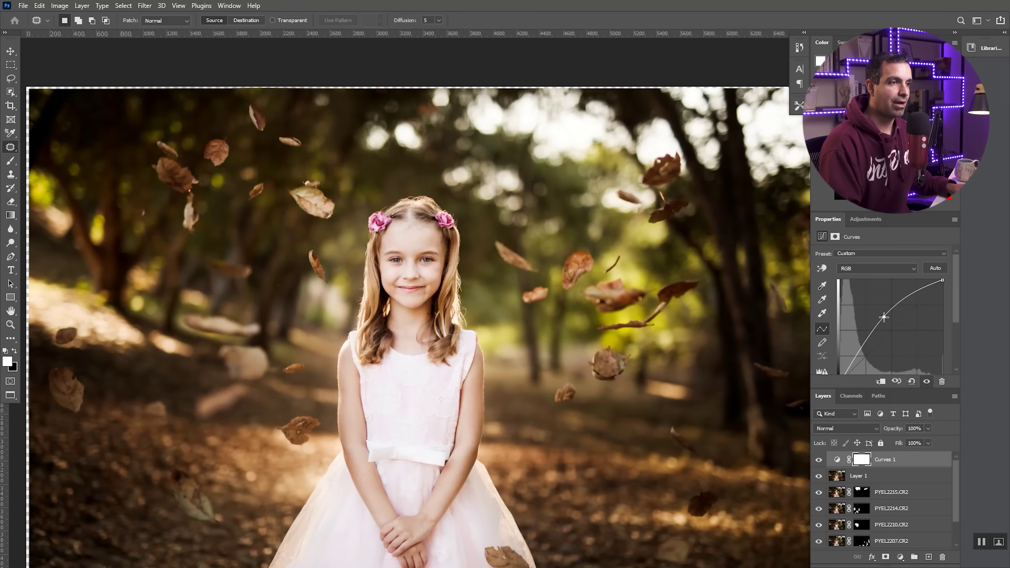
pyautogui.click(862, 459)
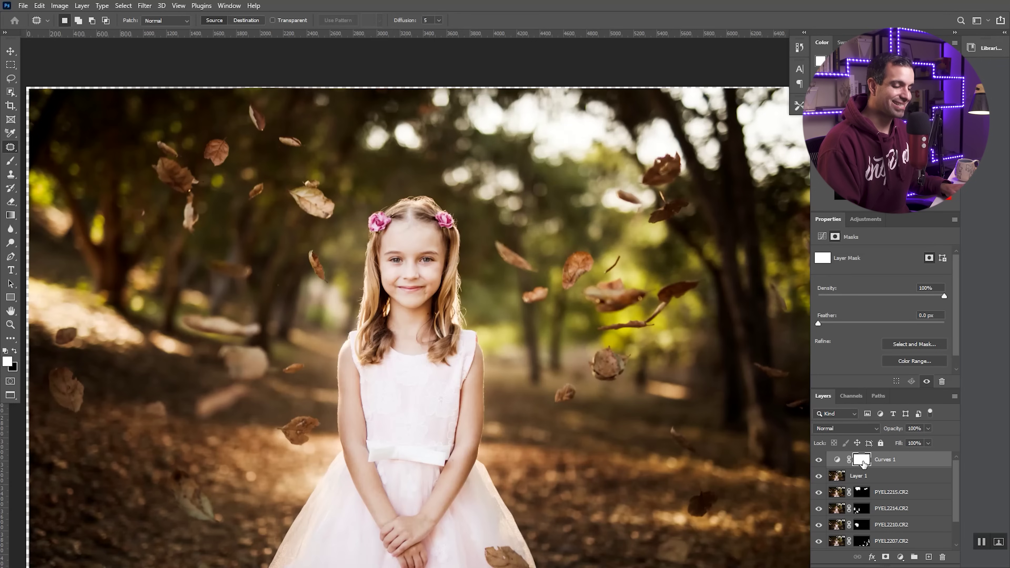
pyautogui.hotkey('ctrl', 'i')
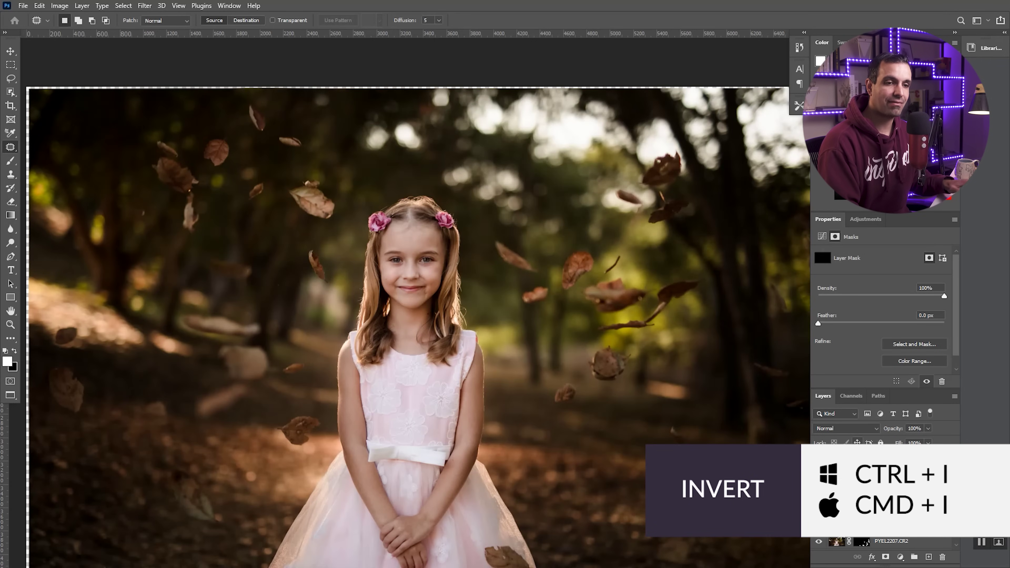
# Zoom in on the eyes and set a small brush to 5% flow
pyautogui.press('b')
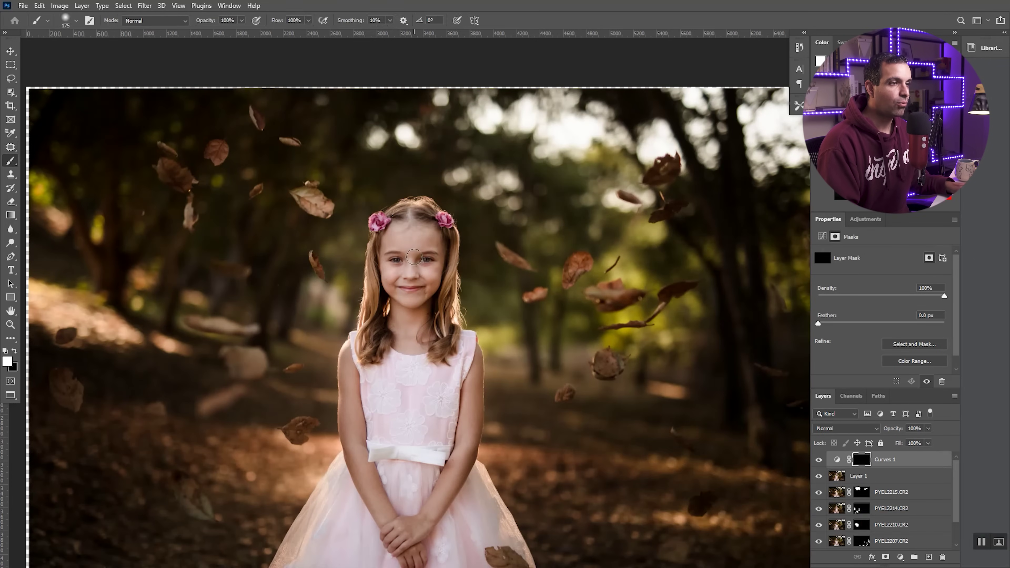
pyautogui.scroll(3, 415, 257)
pyautogui.scroll(2, 415, 260)
pyautogui.scroll(2, 441, 275)
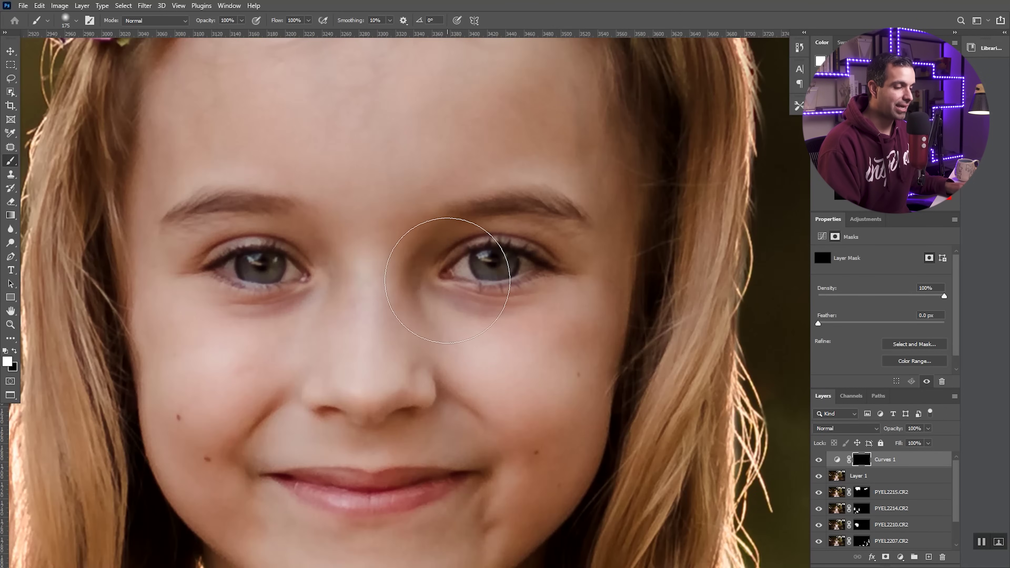
pyautogui.press('[')
pyautogui.press('[')
pyautogui.press('[')
pyautogui.press('[')
pyautogui.press('[')
pyautogui.press('[')
pyautogui.press('[')
pyautogui.press('[')
pyautogui.press('[')
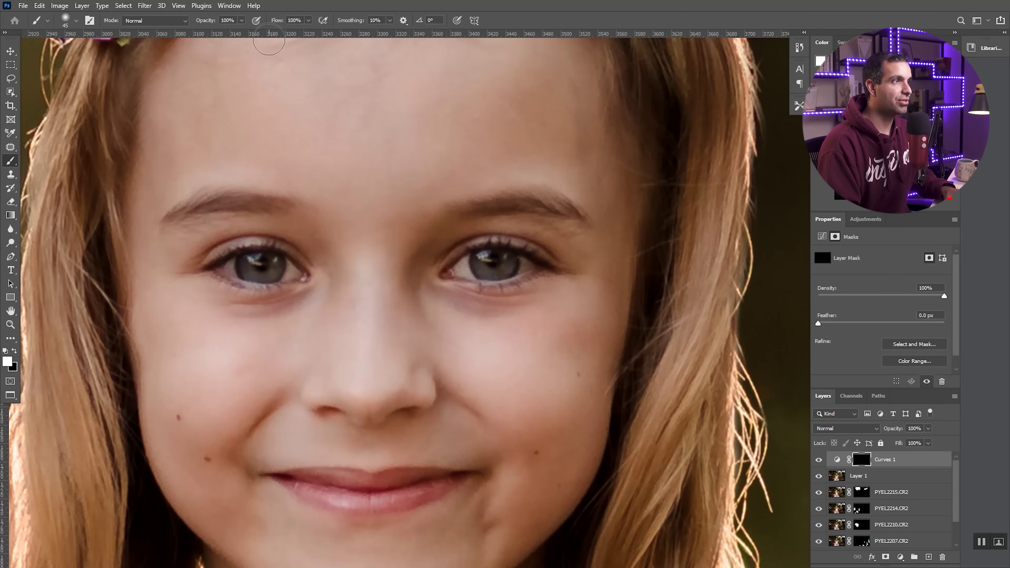
pyautogui.write('5')
pyautogui.press('Tab')
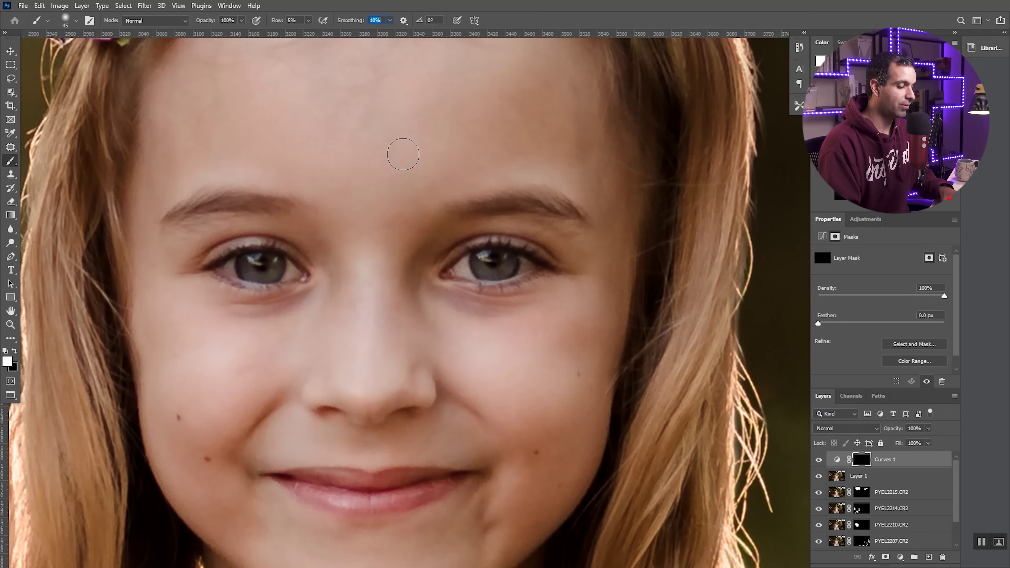
pyautogui.press('Return')
pyautogui.press('[')
pyautogui.press('[')
pyautogui.press('[')
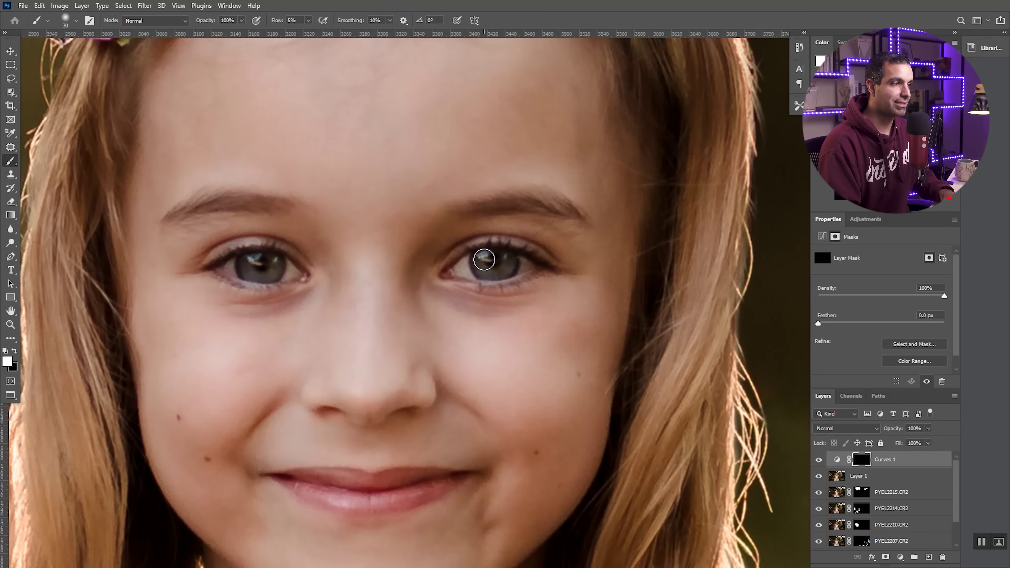
# Paint light strokes over the right and left irises on the Curves 1 mask
pyautogui.moveTo(491, 260)
pyautogui.mouseDown()
pyautogui.moveTo(488, 270)
pyautogui.moveTo(509, 268)
pyautogui.moveTo(465, 270)
pyautogui.moveTo(526, 267)
pyautogui.mouseUp()
pyautogui.press('[')
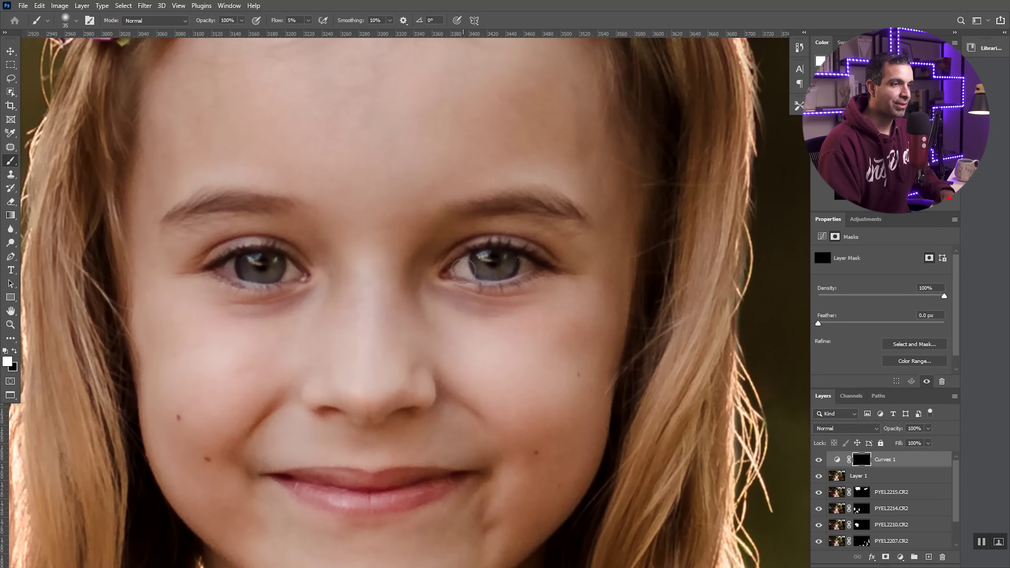
pyautogui.moveTo(476, 273)
pyautogui.mouseDown()
pyautogui.moveTo(526, 269)
pyautogui.moveTo(513, 269)
pyautogui.mouseUp()
pyautogui.moveTo(291, 274)
pyautogui.mouseDown()
pyautogui.moveTo(228, 271)
pyautogui.moveTo(272, 277)
pyautogui.mouseUp()
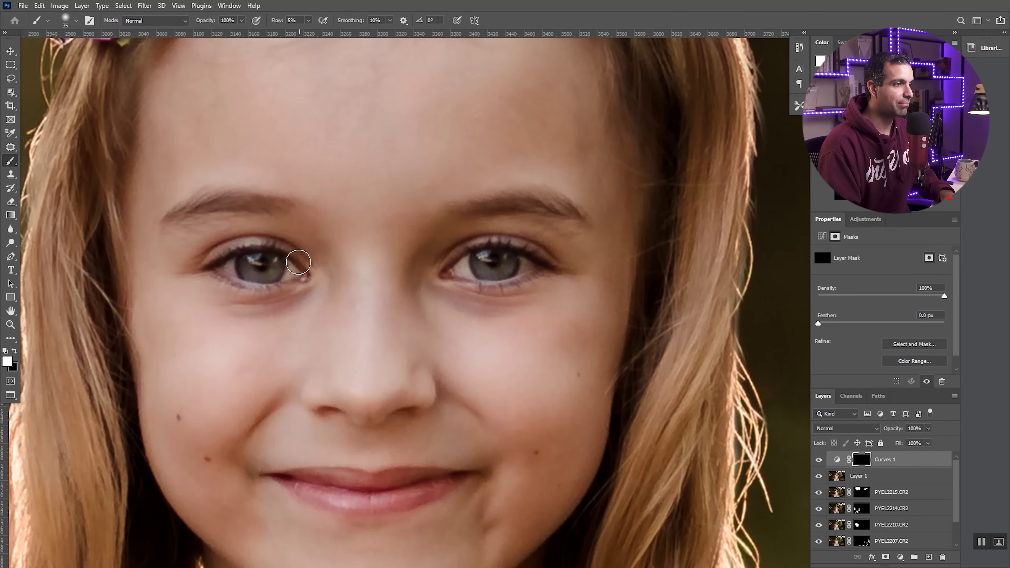
pyautogui.moveTo(274, 276)
pyautogui.mouseDown()
pyautogui.moveTo(229, 269)
pyautogui.moveTo(256, 273)
pyautogui.mouseUp()
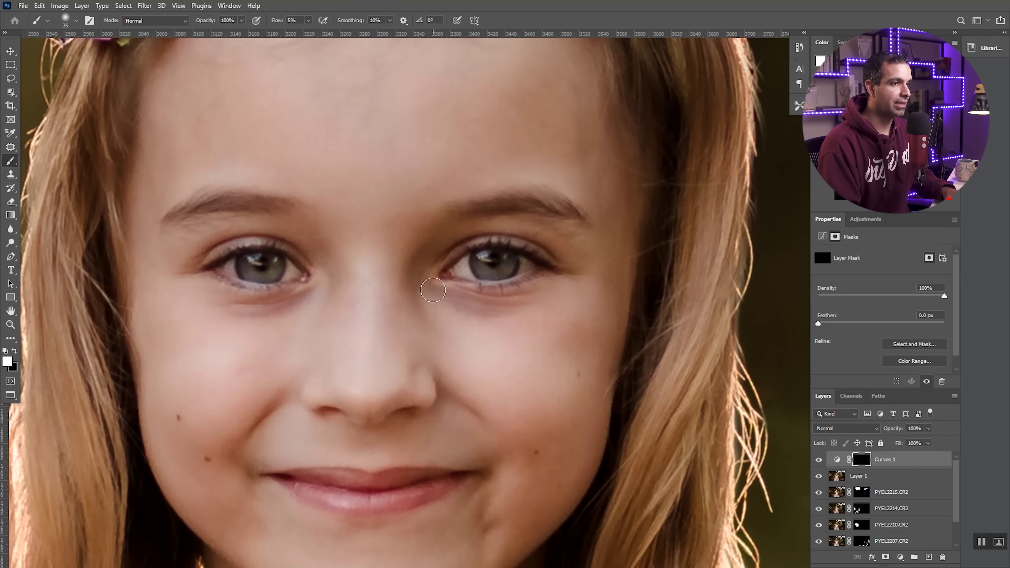
# Zoom closer and paint another pass over the left, then right iris with a resized brush
pyautogui.scroll(-3, 207, 271)
pyautogui.scroll(1, 266, 307)
pyautogui.scroll(2, 267, 306)
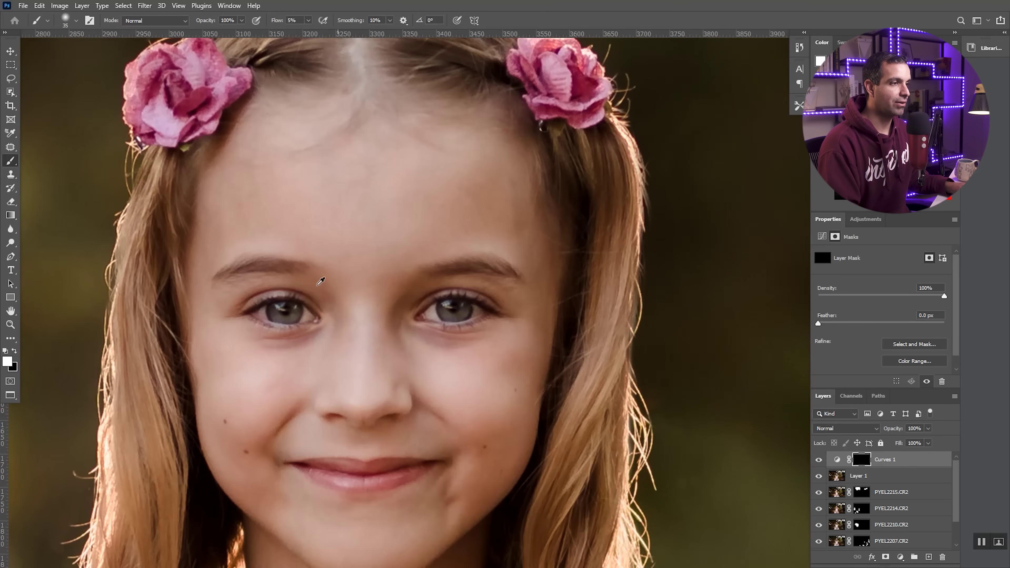
pyautogui.scroll(2, 238, 299)
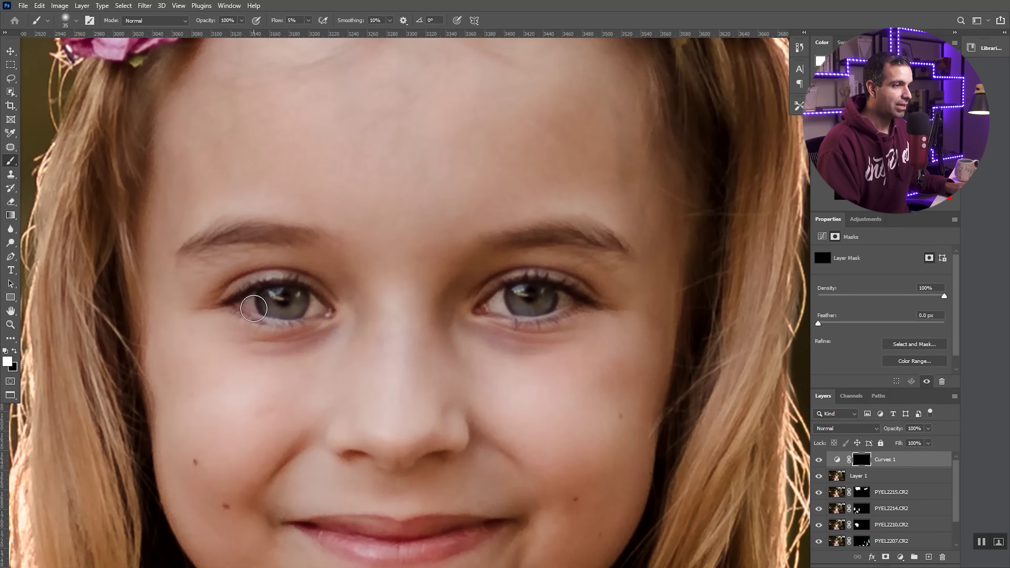
pyautogui.press('[')
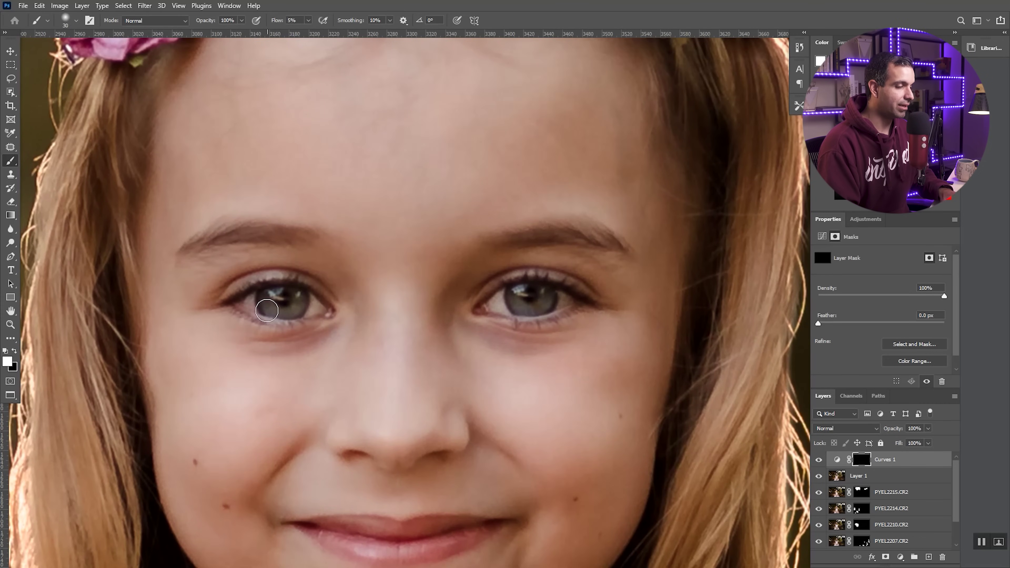
pyautogui.moveTo(283, 312); pyautogui.dragTo(319, 312)
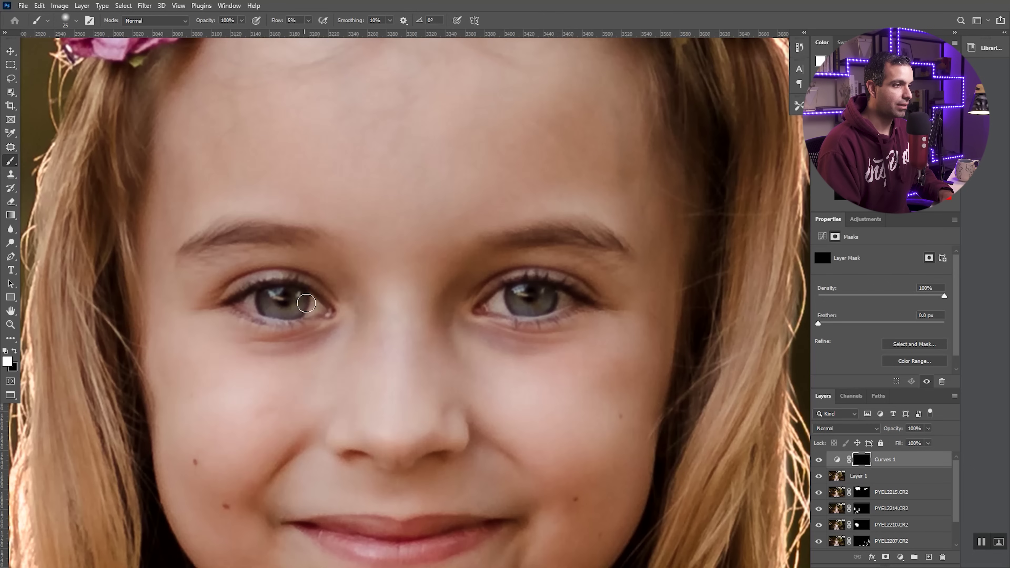
pyautogui.press(']')
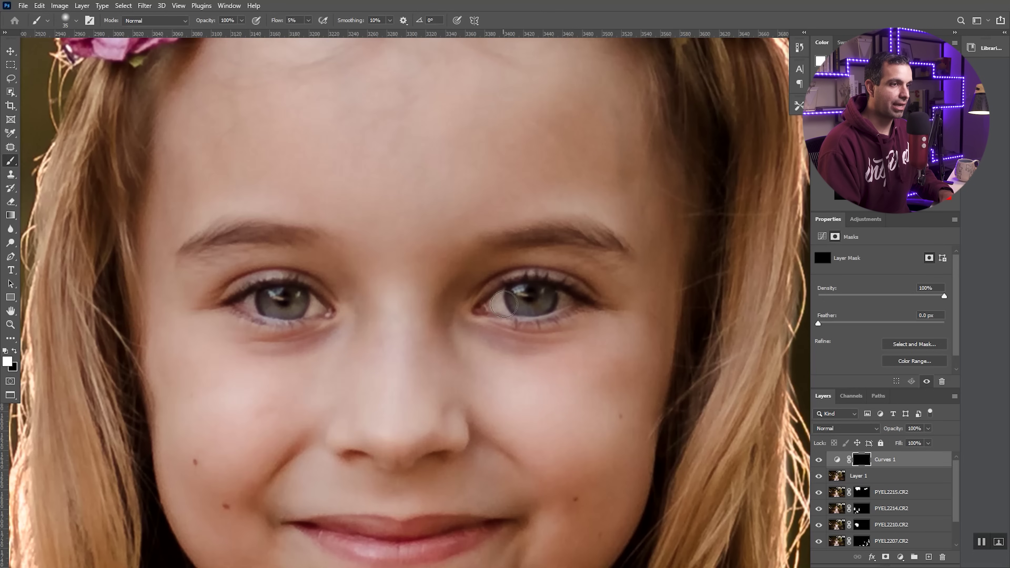
pyautogui.moveTo(509, 304); pyautogui.dragTo(550, 307)
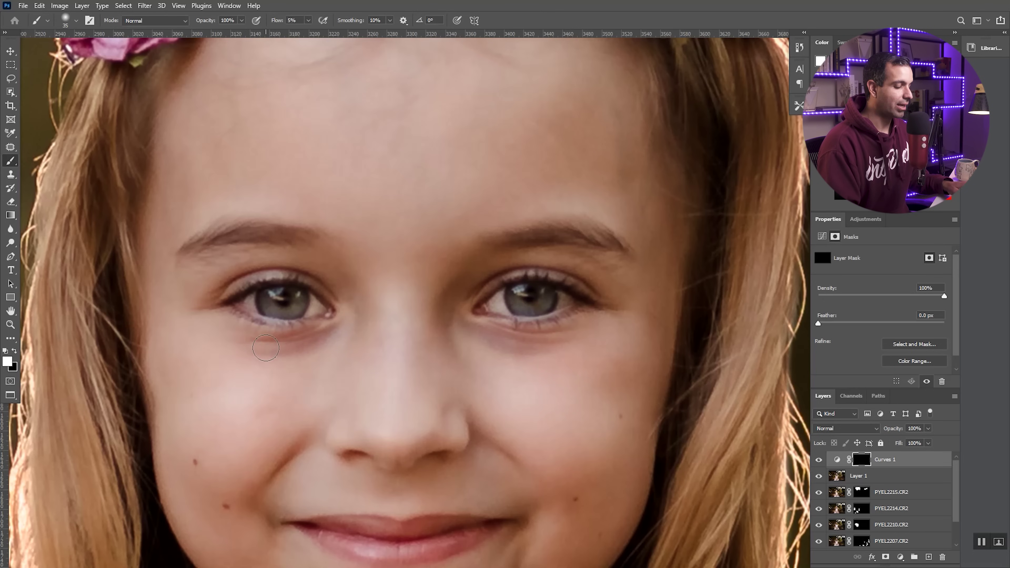
# View the Curves 1 mask on its own, restore the photo, and re-centre on the eyes
pyautogui.keyDown('alt'); pyautogui.click(863, 461); pyautogui.keyUp('alt')
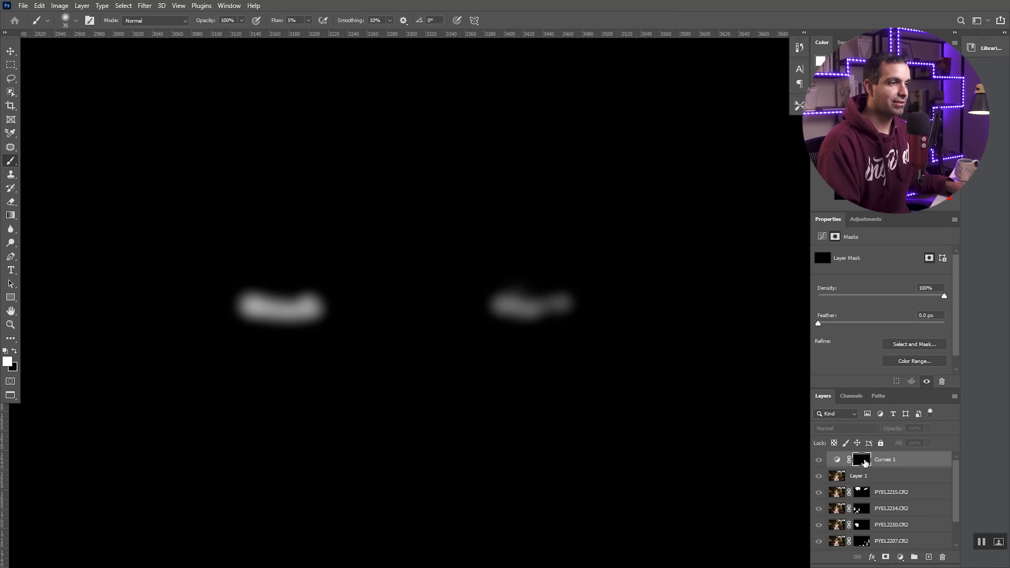
pyautogui.keyDown('alt'); pyautogui.click(864, 460); pyautogui.keyUp('alt')
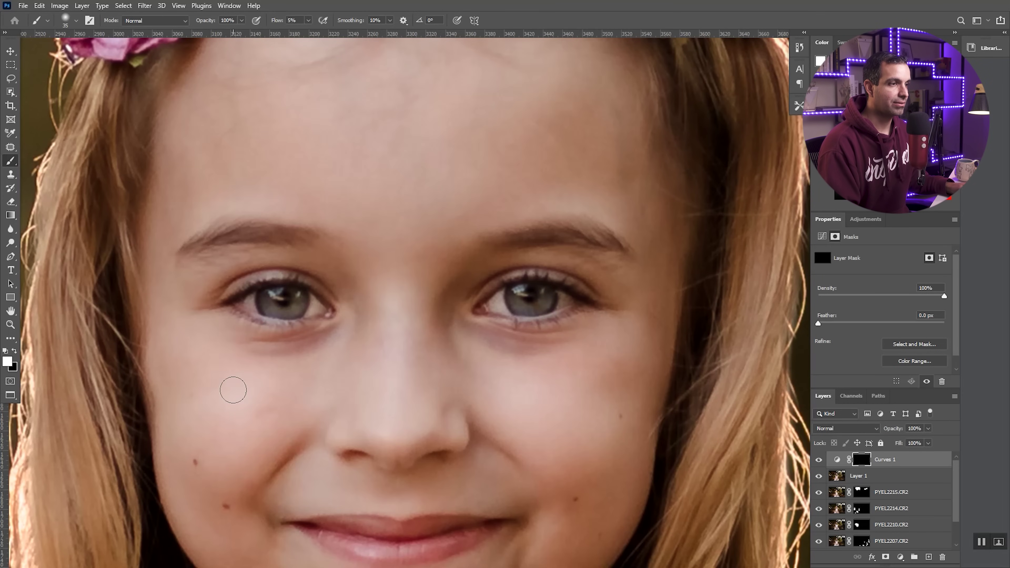
pyautogui.scroll(-6, 232, 388)
pyautogui.moveTo(194, 417); pyautogui.dragTo(292, 266)
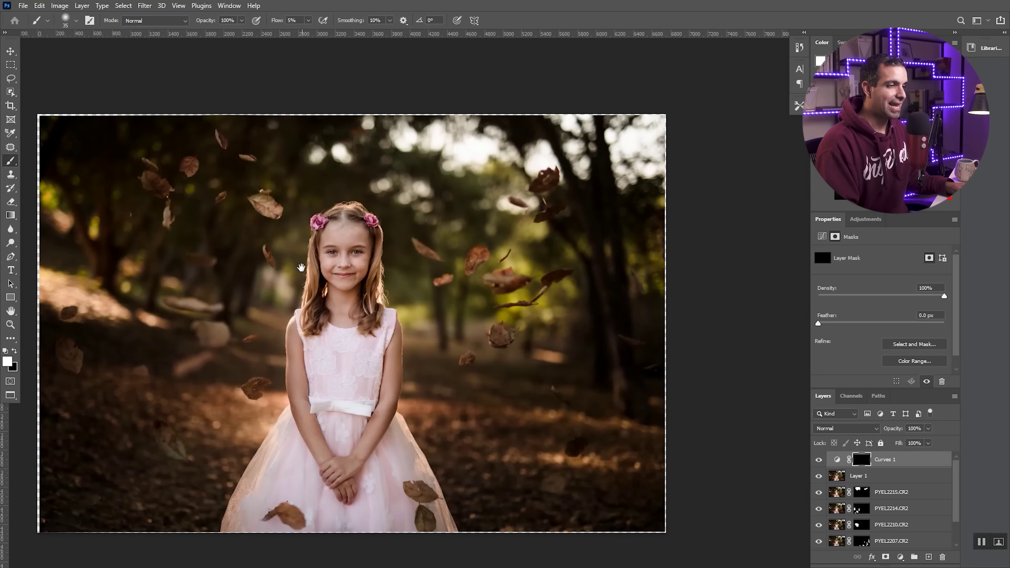
pyautogui.scroll(4, 366, 248)
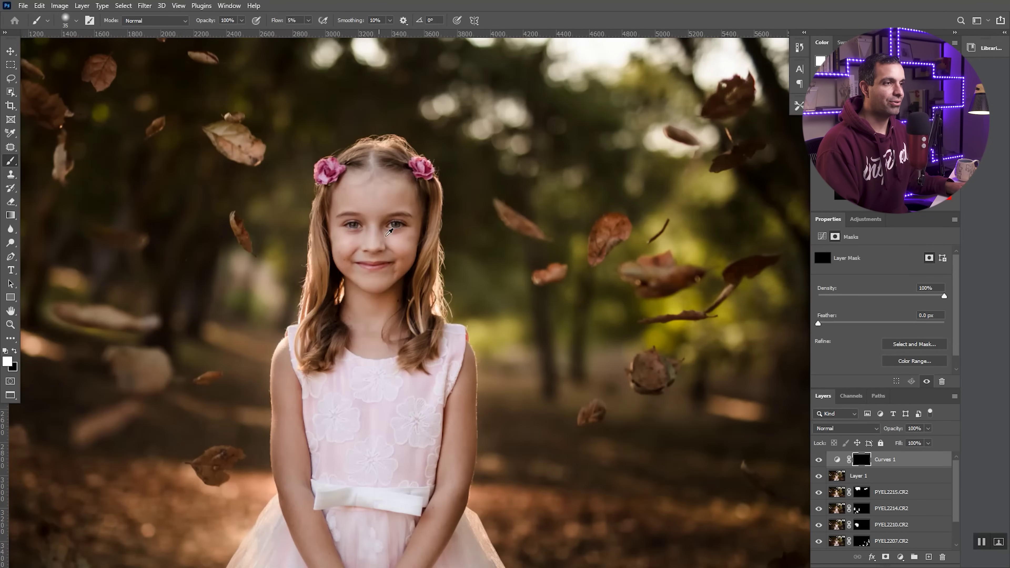
pyautogui.click(818, 461)
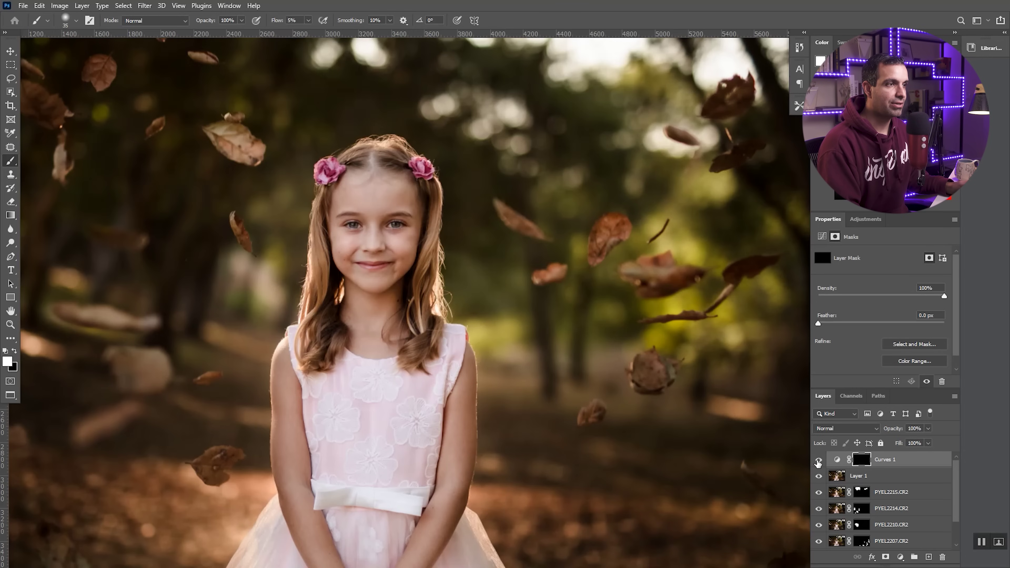
pyautogui.scroll(8, 400, 234)
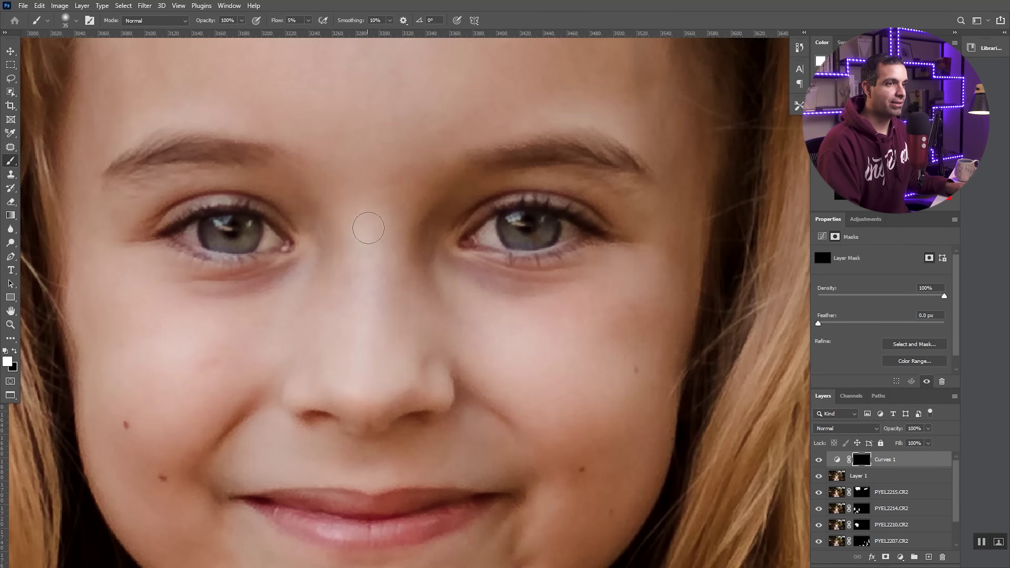
pyautogui.moveTo(368, 226); pyautogui.dragTo(379, 258)
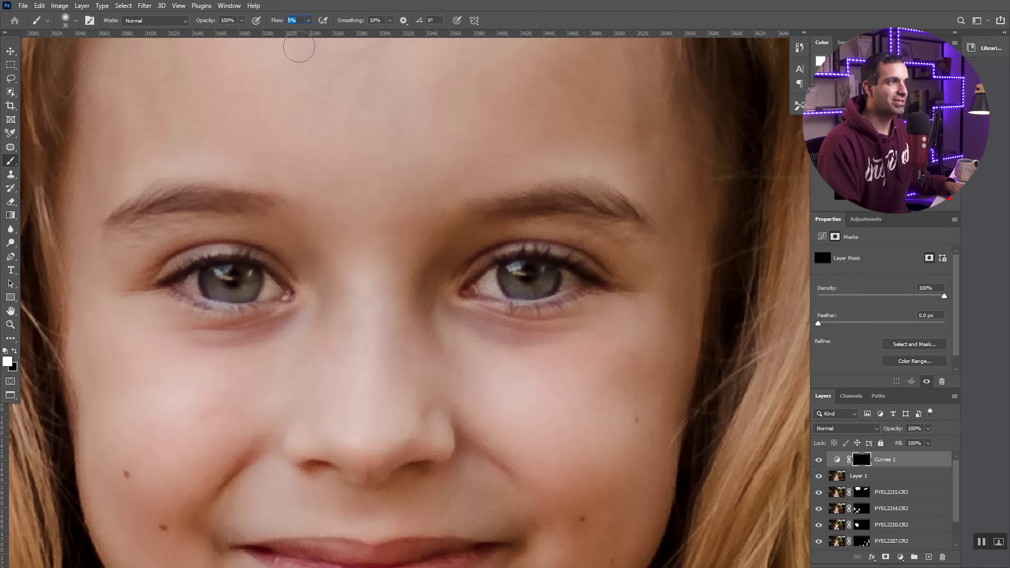
# At 50% flow, brighten the left iris further, then enlarge the brush for the right iris
pyautogui.write('0')
pyautogui.press('Return')
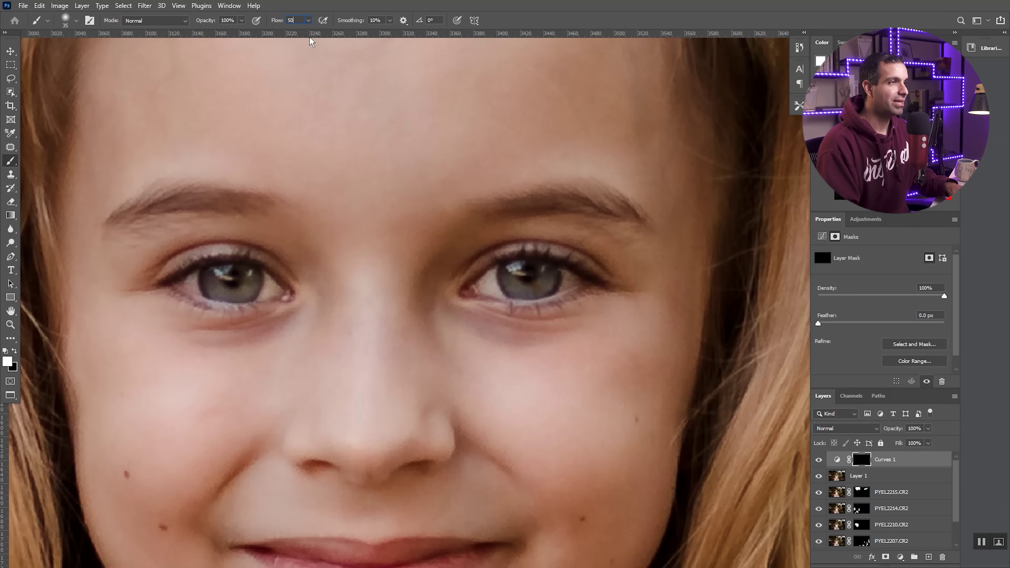
pyautogui.press('[')
pyautogui.press('[')
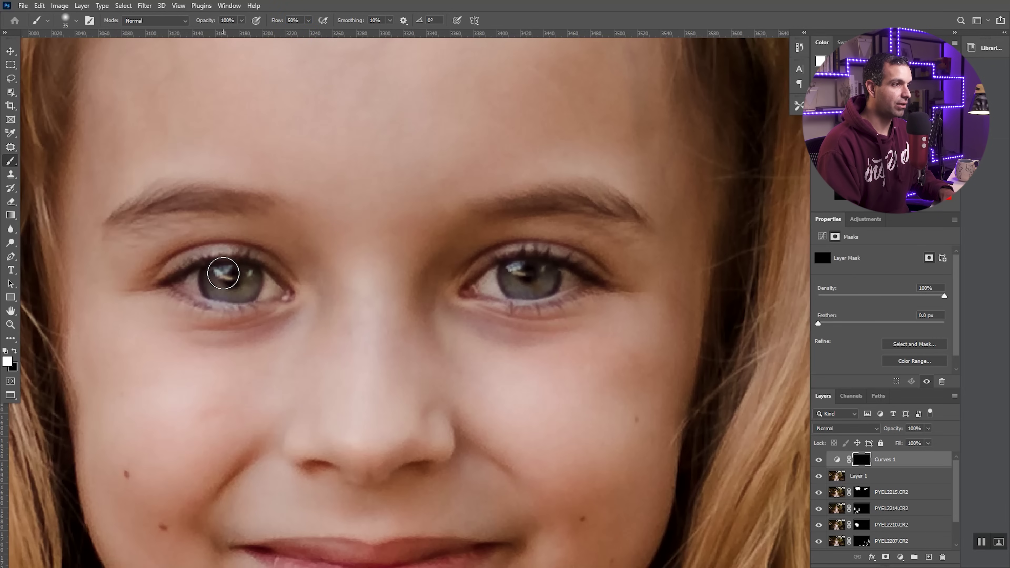
pyautogui.moveTo(217, 273); pyautogui.dragTo(229, 271)
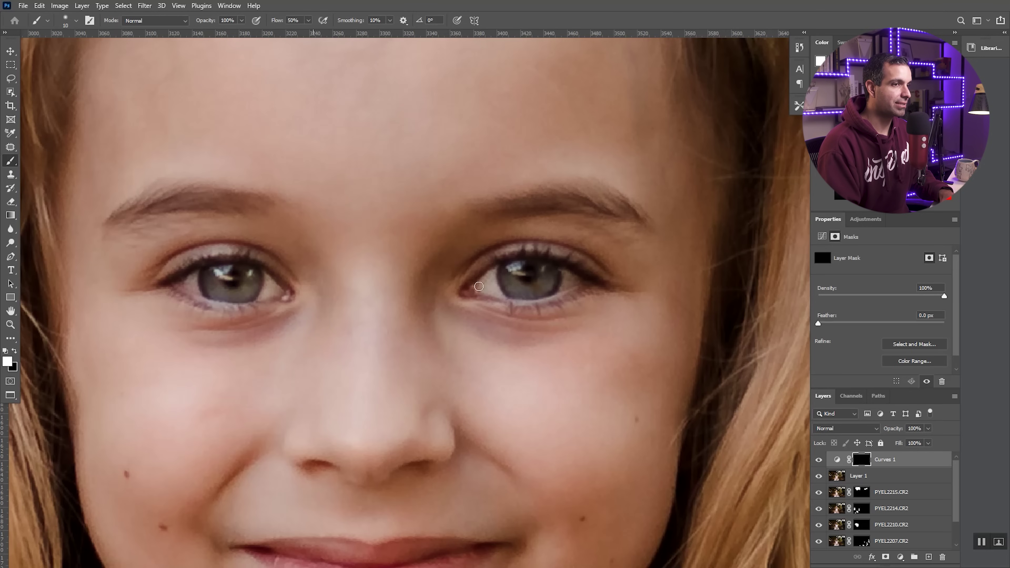
pyautogui.press(']')
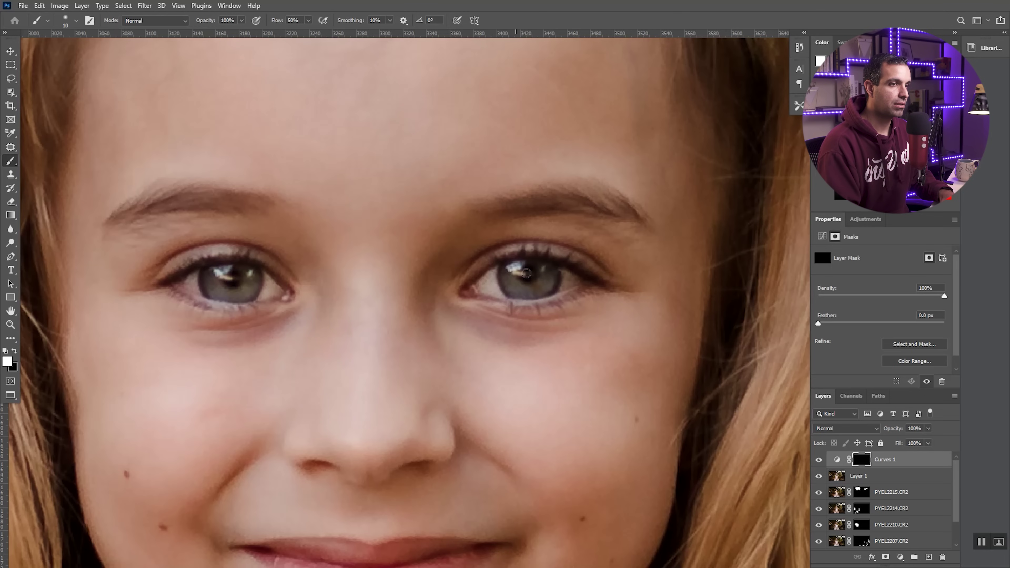
pyautogui.scroll(-2, 400, 329)
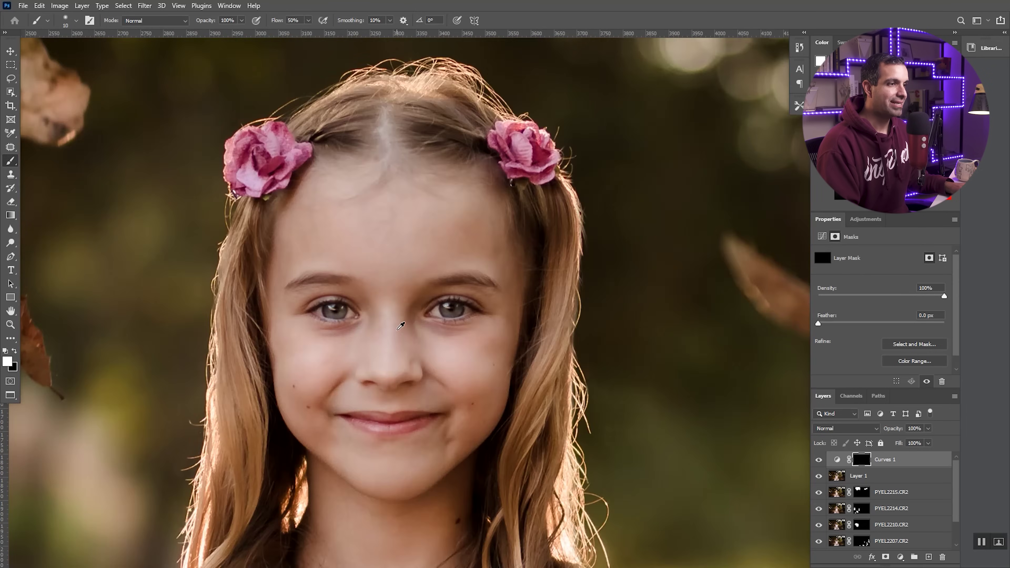
pyautogui.scroll(1, 393, 333)
pyautogui.scroll(-3, 394, 338)
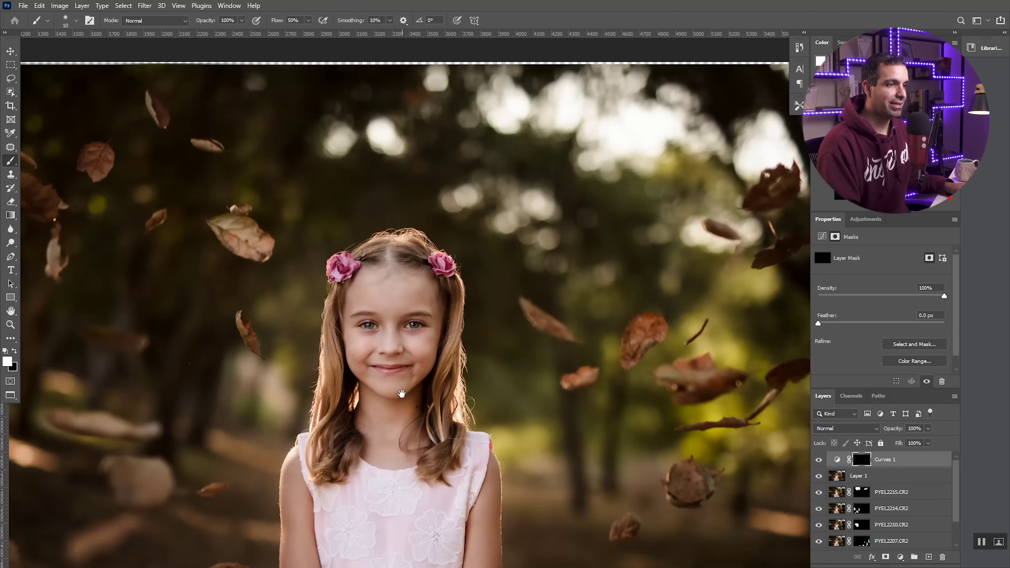
pyautogui.moveTo(401, 388); pyautogui.dragTo(408, 232)
pyautogui.scroll(-1, 408, 232)
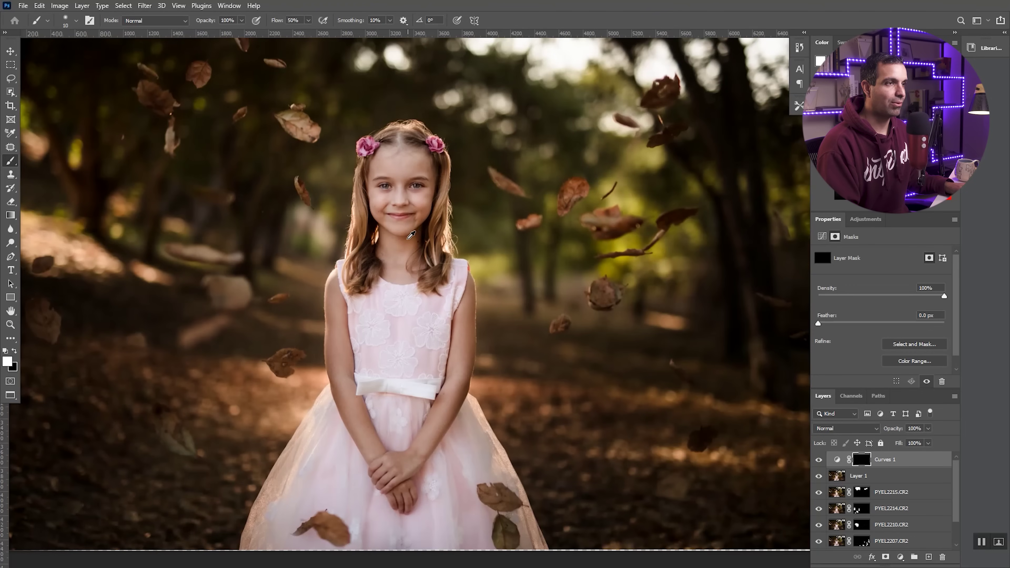
pyautogui.click(818, 460)
pyautogui.click(818, 460)
pyautogui.click(818, 460)
pyautogui.click(818, 460)
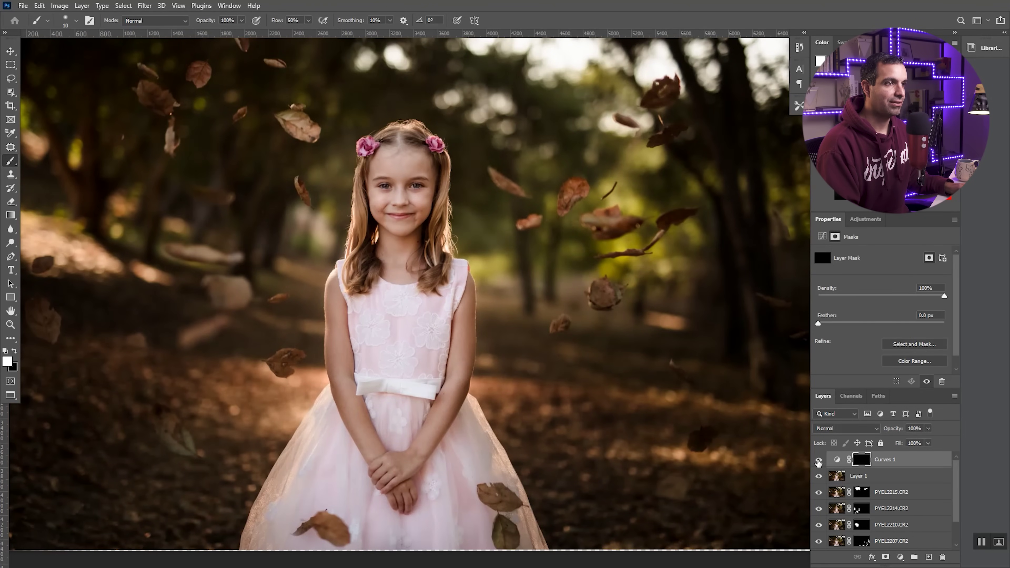
pyautogui.click(818, 461)
pyautogui.click(819, 461)
pyautogui.click(819, 461)
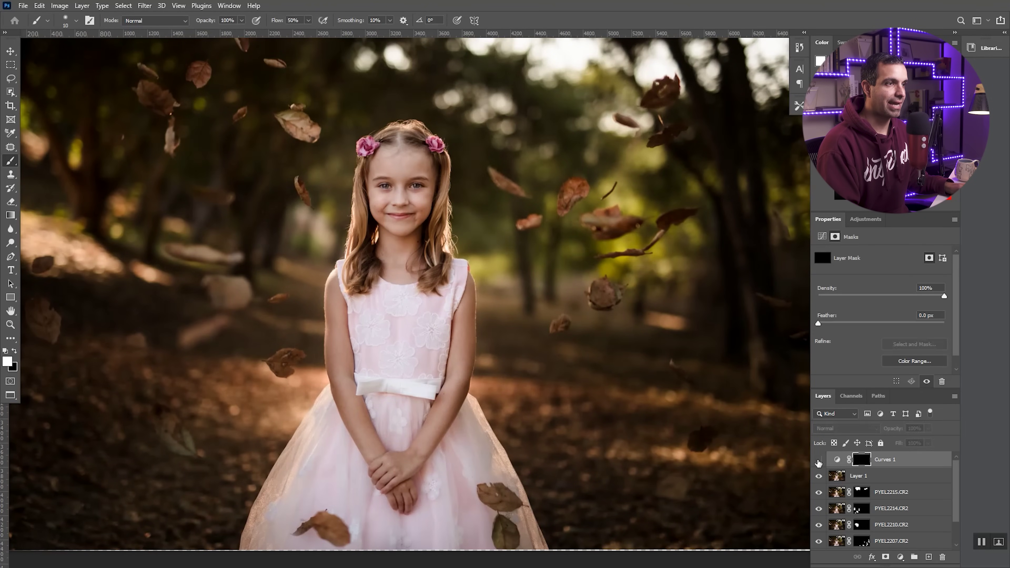
pyautogui.click(818, 460)
pyautogui.scroll(-2, 461, 388)
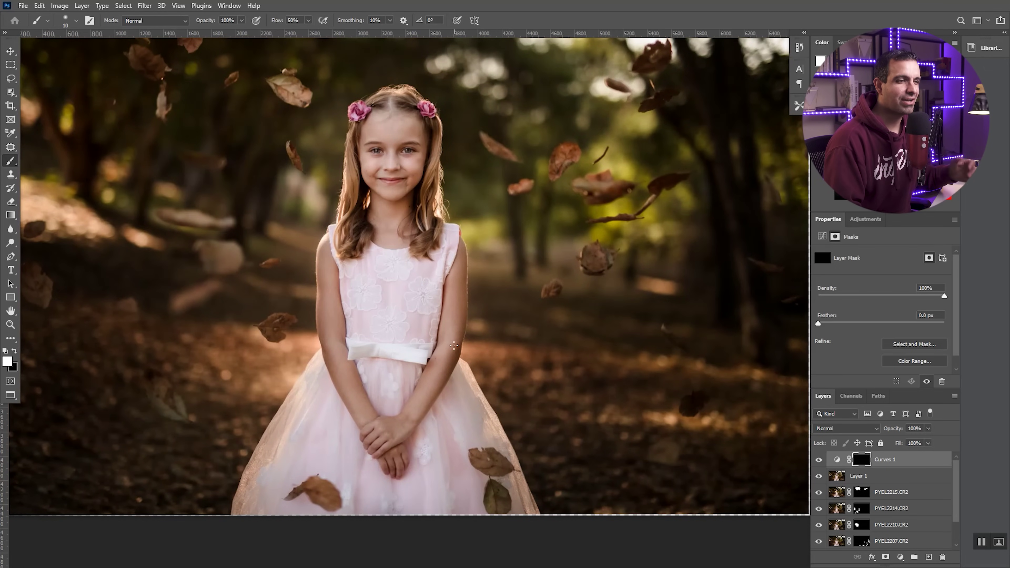
pyautogui.scroll(-3, 401, 340)
pyautogui.scroll(2, 362, 302)
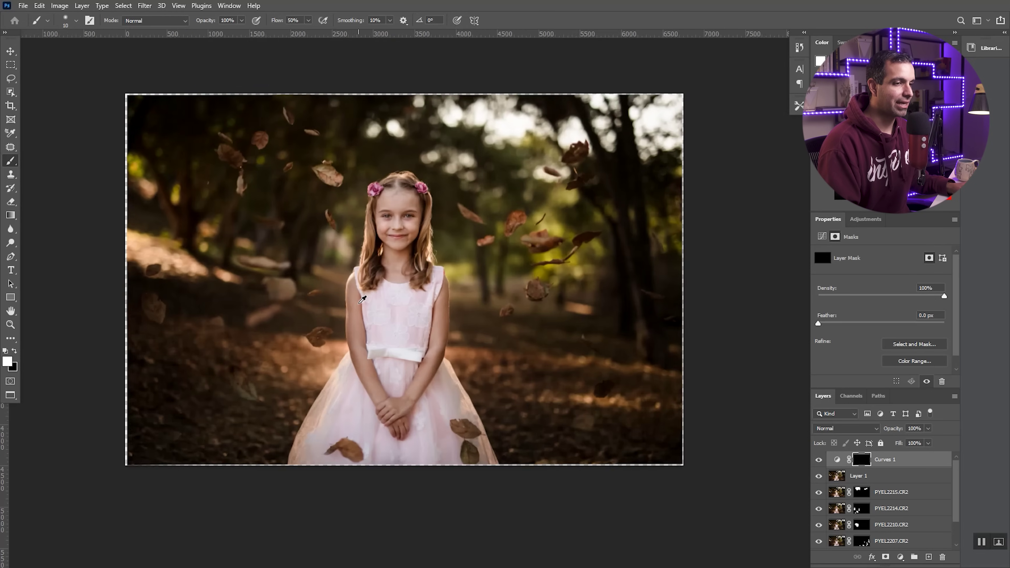